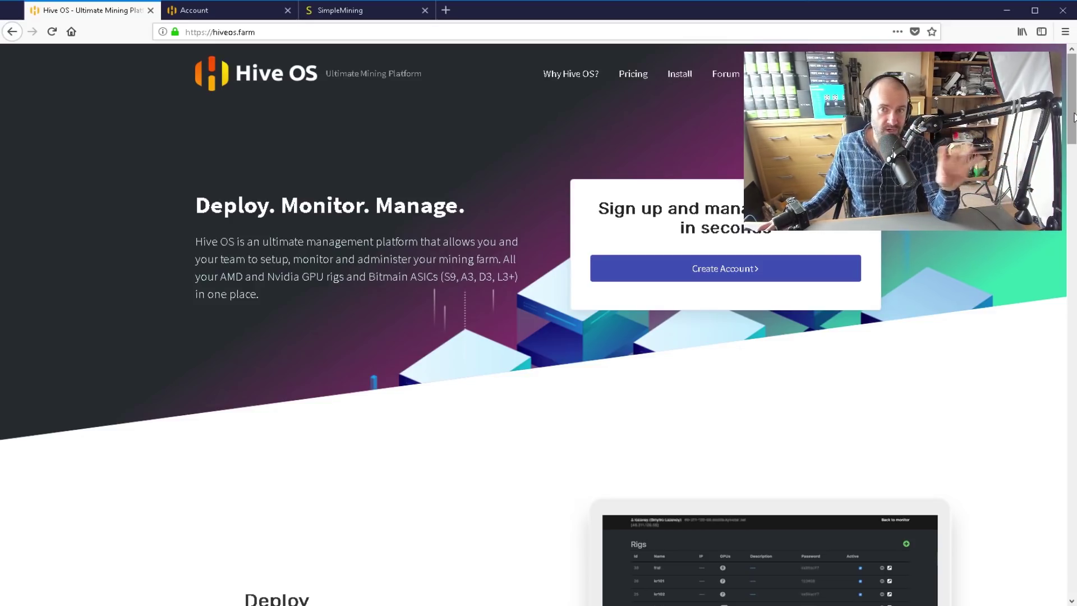
- Look through the Hive OS home page, including its Monitor and Manage sections, and return to its beginning
{"action": "left_click_drag", "start_coordinate": [1072, 118], "coordinate": [1047, 293]}
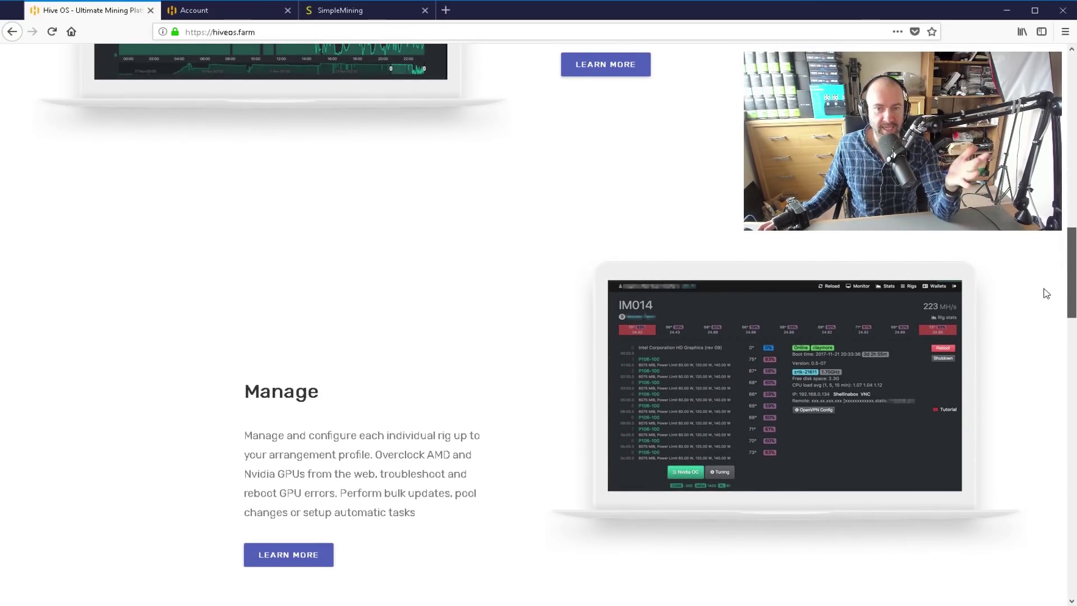
{"action": "left_click_drag", "start_coordinate": [1047, 293], "coordinate": [1032, 84]}
{"action": "left_click", "coordinate": [224, 10]}
{"action": "left_click", "coordinate": [96, 10]}
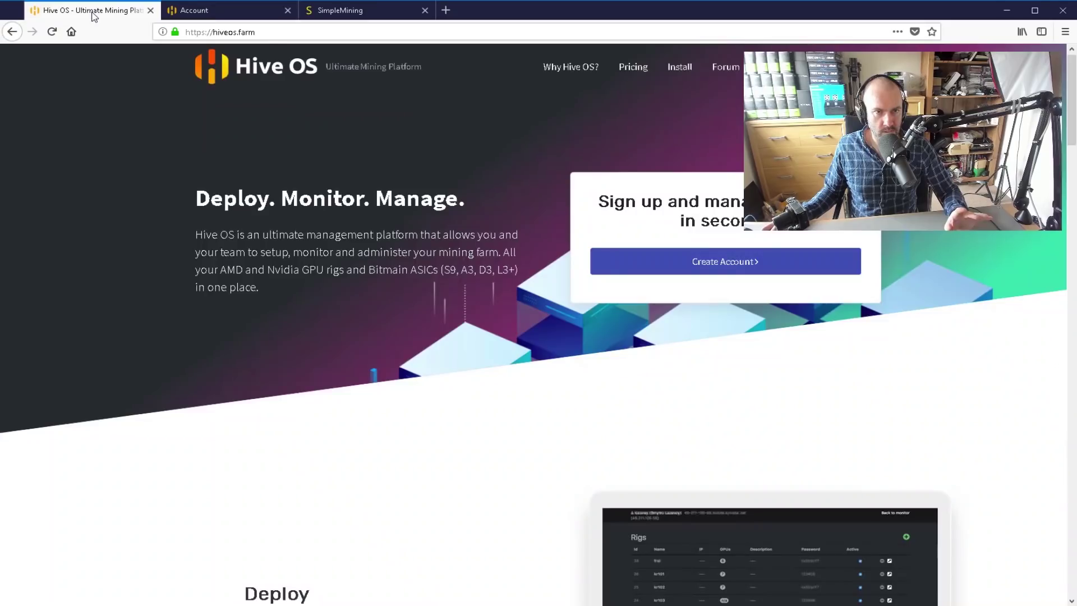
- Open the Hive OS pricing page and review the Start, Personal and Business plans and the discounts
{"action": "left_click", "coordinate": [632, 68]}
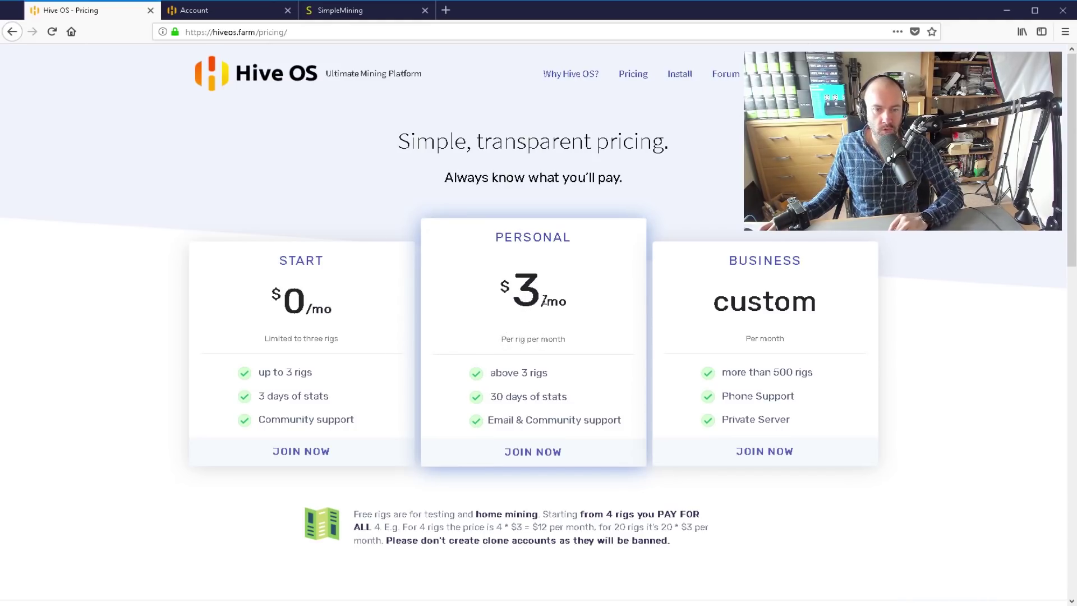
{"action": "scroll", "coordinate": [592, 380], "scroll_direction": "down", "scroll_amount": 3}
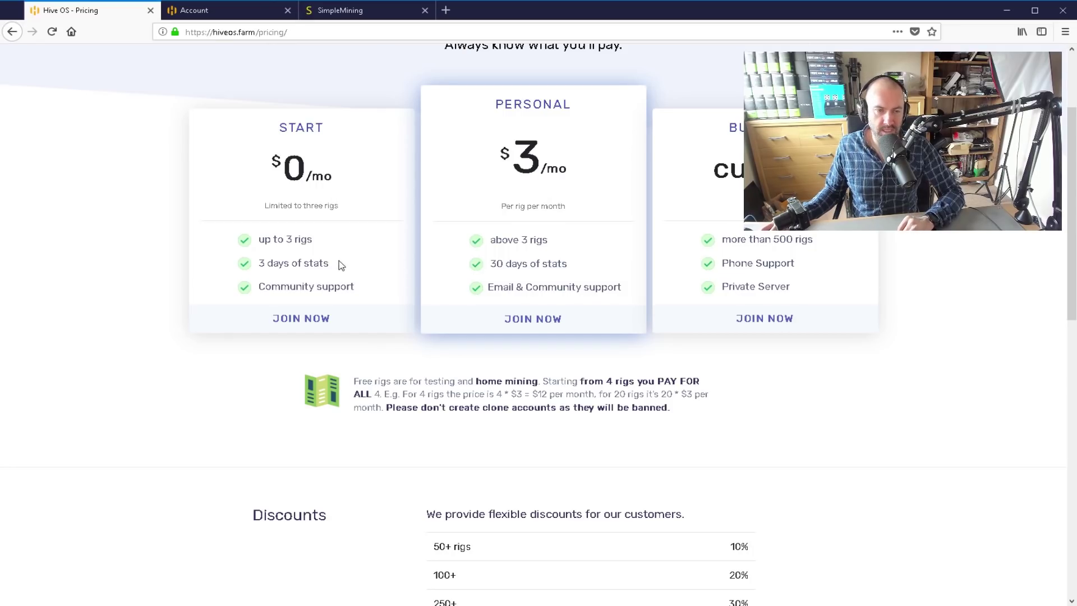
{"action": "scroll", "coordinate": [396, 320], "scroll_direction": "up", "scroll_amount": 3}
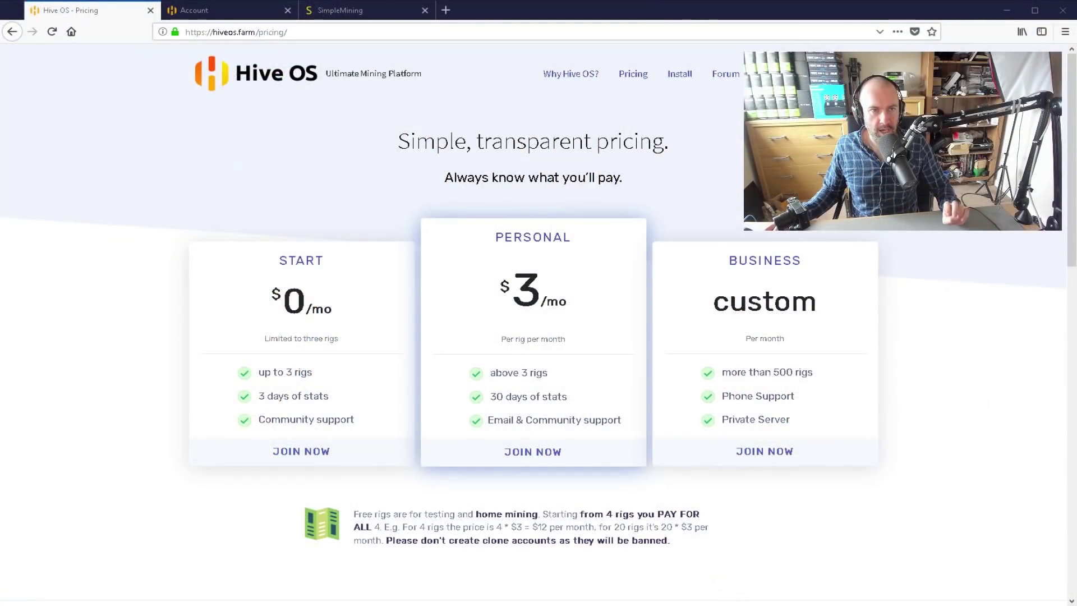
- Check the price per rig on the SimpleMining site and return to the Hive OS pricing page to compare
{"action": "left_click", "coordinate": [410, 10]}
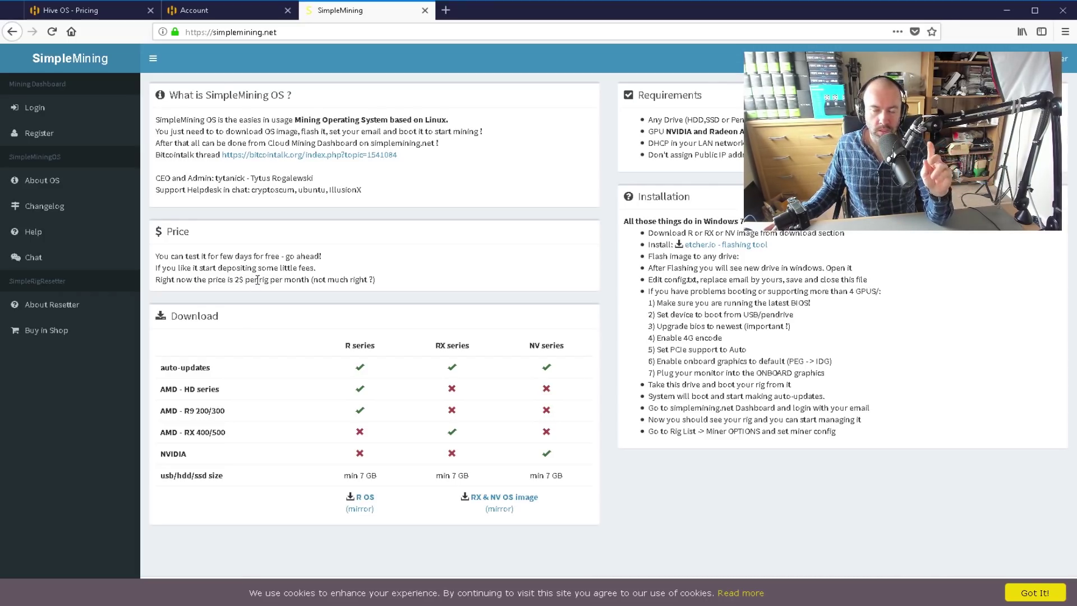
{"action": "left_click", "coordinate": [101, 16]}
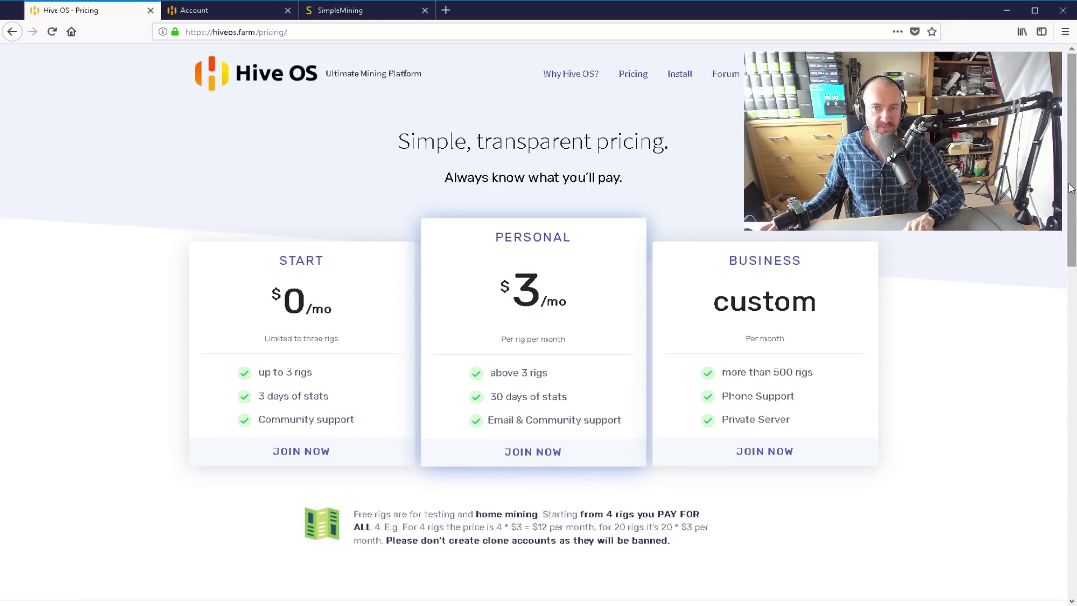
{"action": "left_click_drag", "start_coordinate": [1071, 188], "coordinate": [1064, 120]}
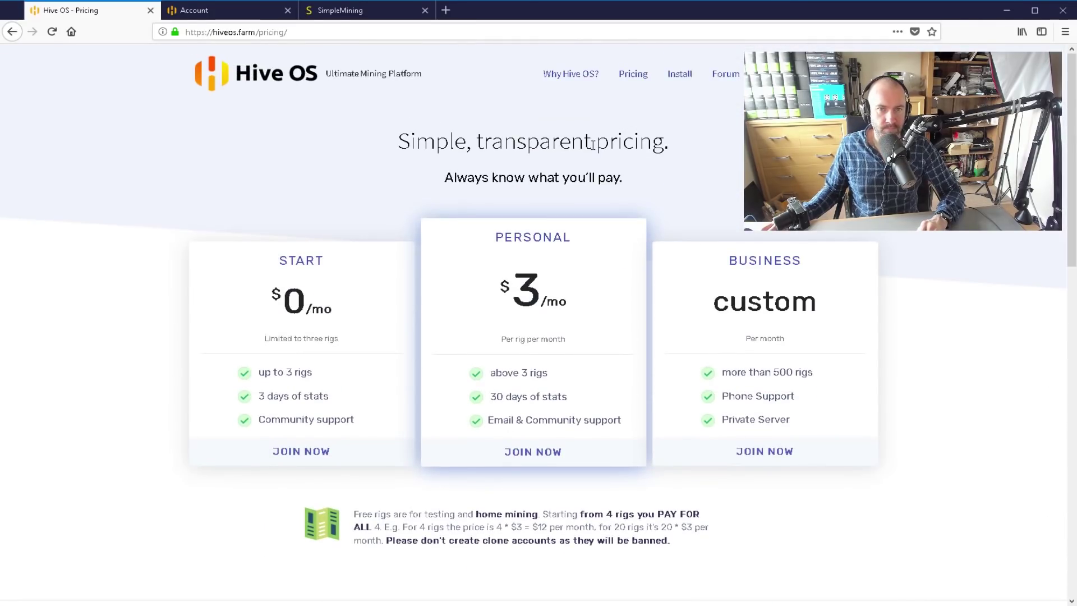
- Open the Hive OS install page and view its Win32 Disk Imager link in a new browser tab
{"action": "left_click", "coordinate": [680, 74]}
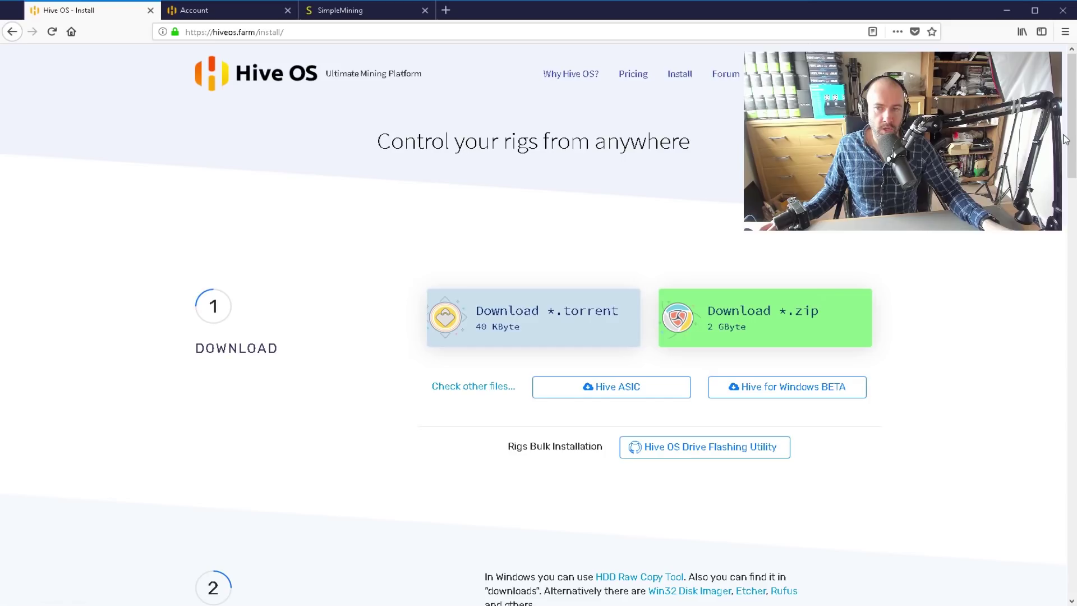
{"action": "scroll", "coordinate": [637, 459], "scroll_direction": "down", "scroll_amount": 4}
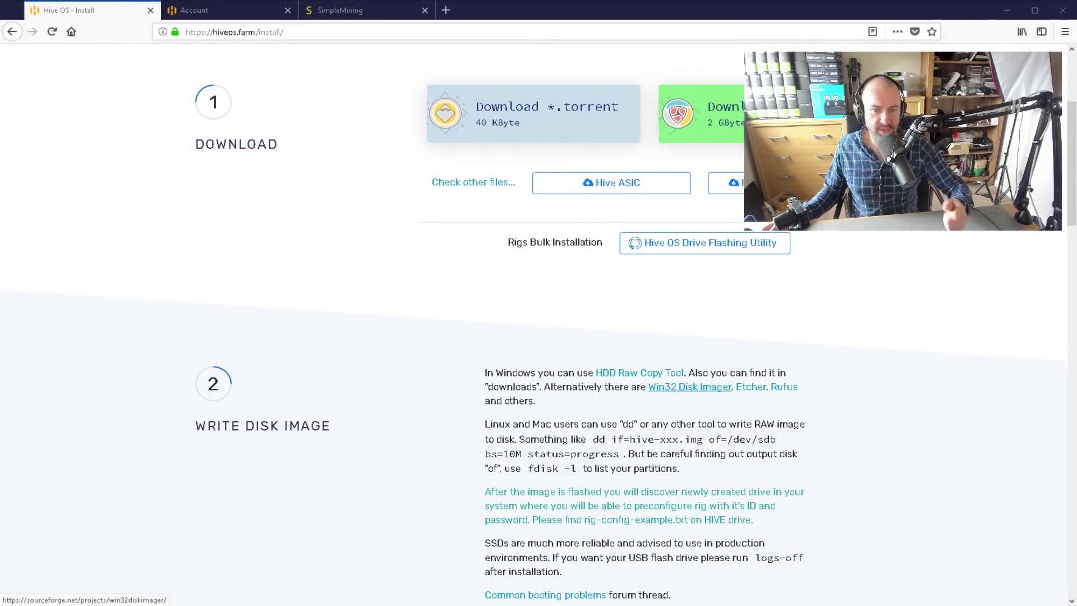
{"action": "middle_click", "coordinate": [729, 388]}
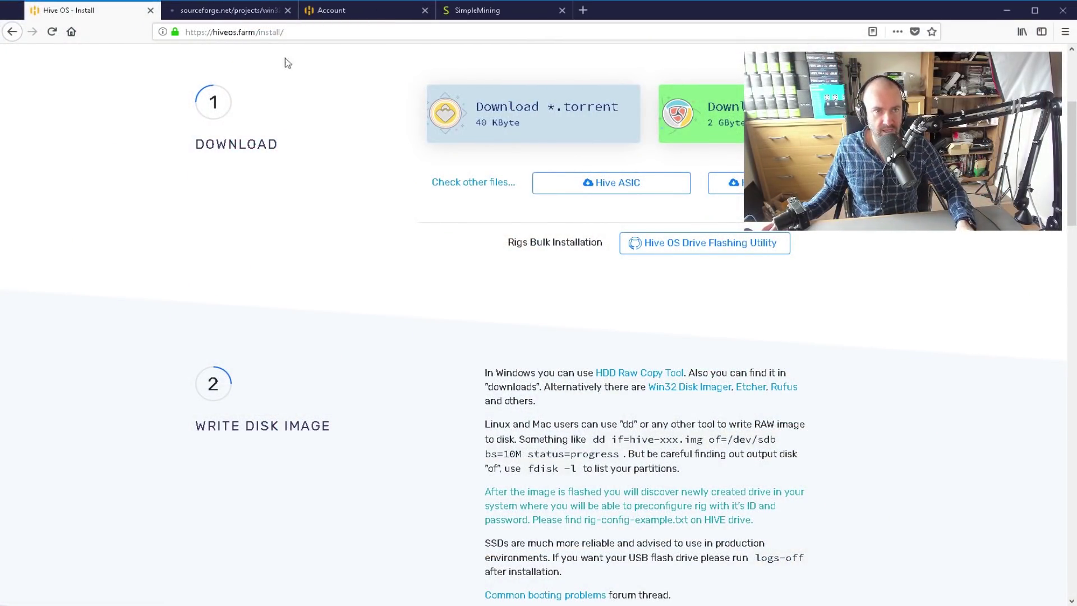
{"action": "left_click", "coordinate": [228, 8]}
{"action": "scroll", "coordinate": [359, 409], "scroll_direction": "down", "scroll_amount": 1}
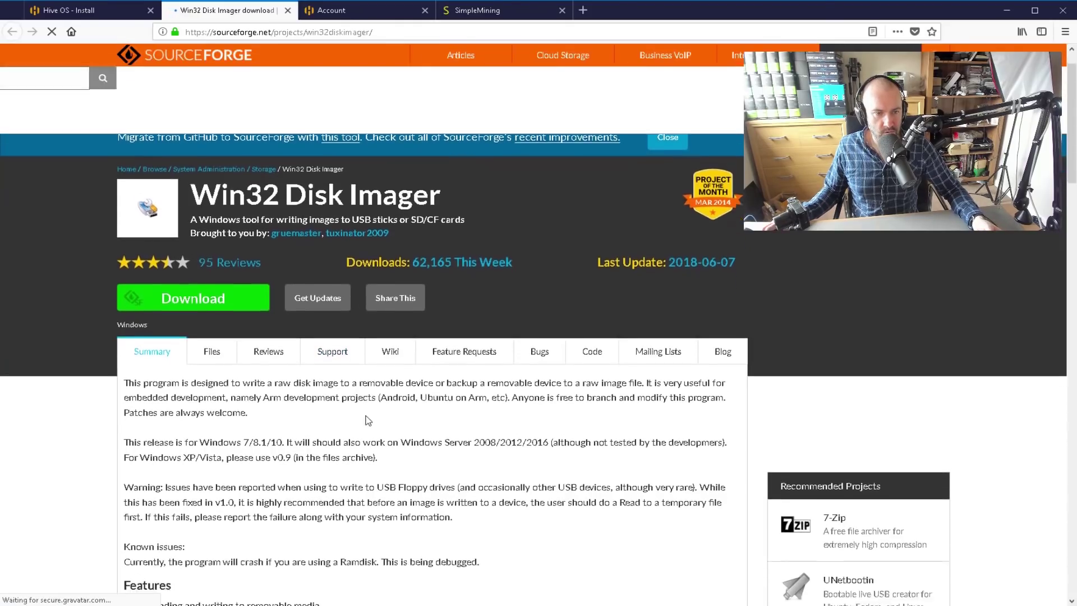
- Enlarge the program screenshot in the Project Samples section of the Win32 Disk Imager page
{"action": "left_click", "coordinate": [566, 429]}
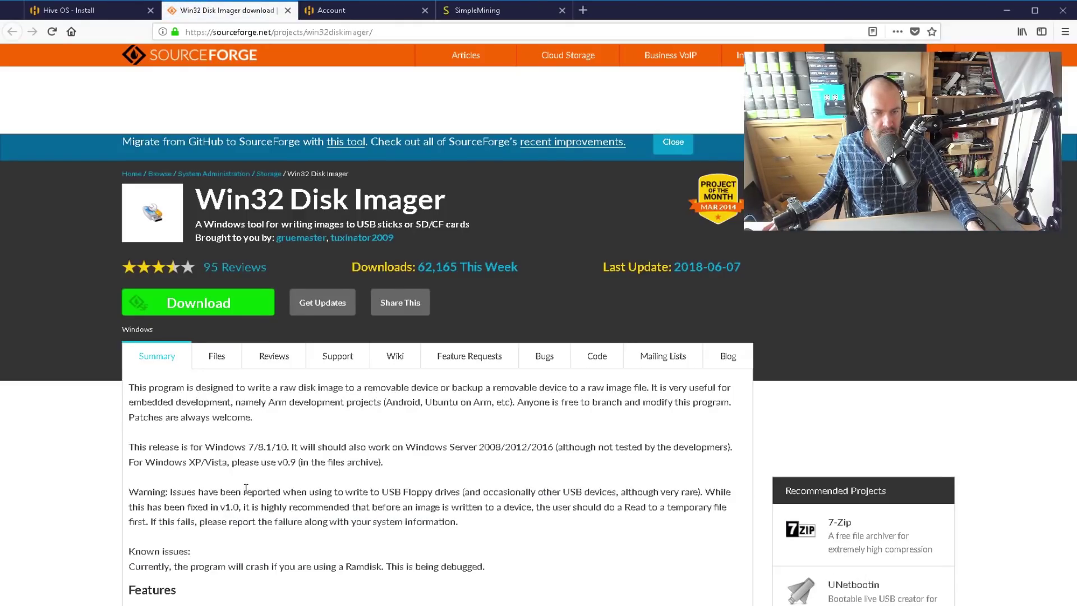
{"action": "scroll", "coordinate": [246, 488], "scroll_direction": "down", "scroll_amount": 7}
{"action": "left_click", "coordinate": [214, 316]}
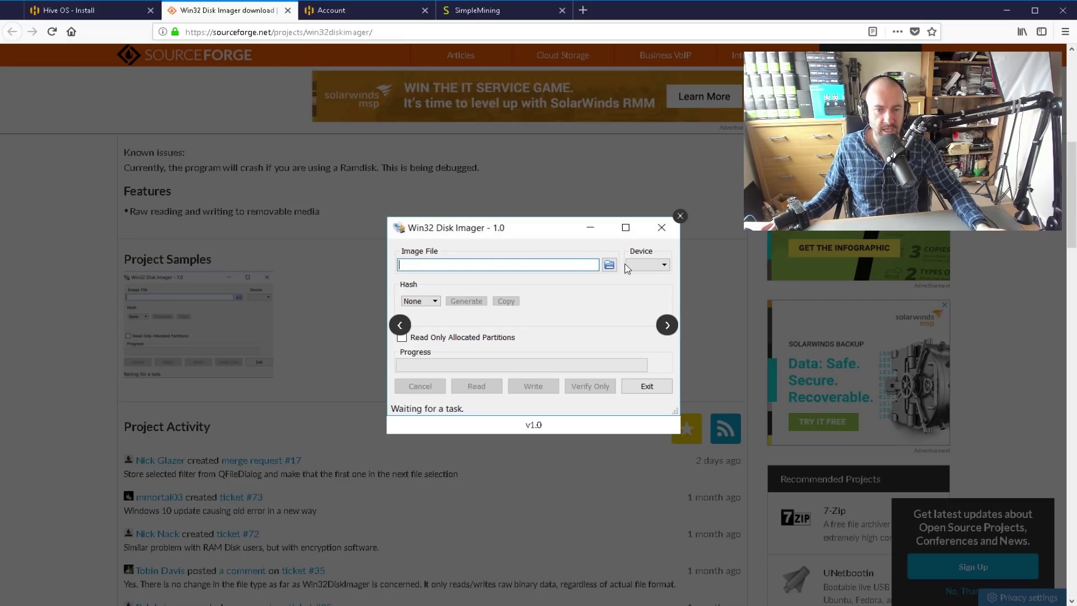
- Find the *.zip download on the Hive OS install page and compare it with the Win32 Disk Imager screenshot
{"action": "left_click", "coordinate": [101, 17]}
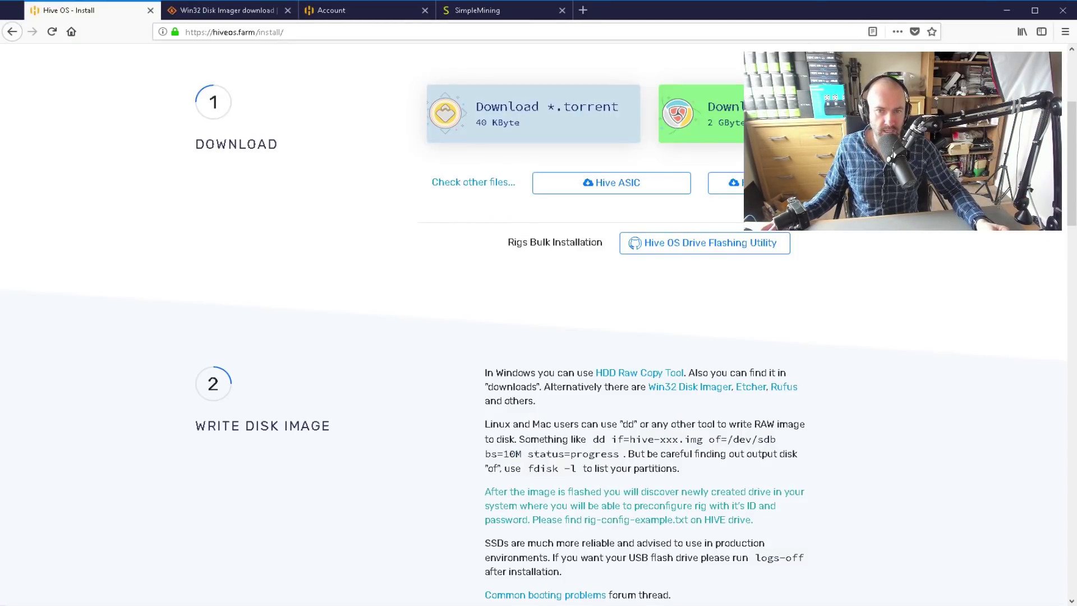
{"action": "scroll", "coordinate": [781, 260], "scroll_direction": "up", "scroll_amount": 3}
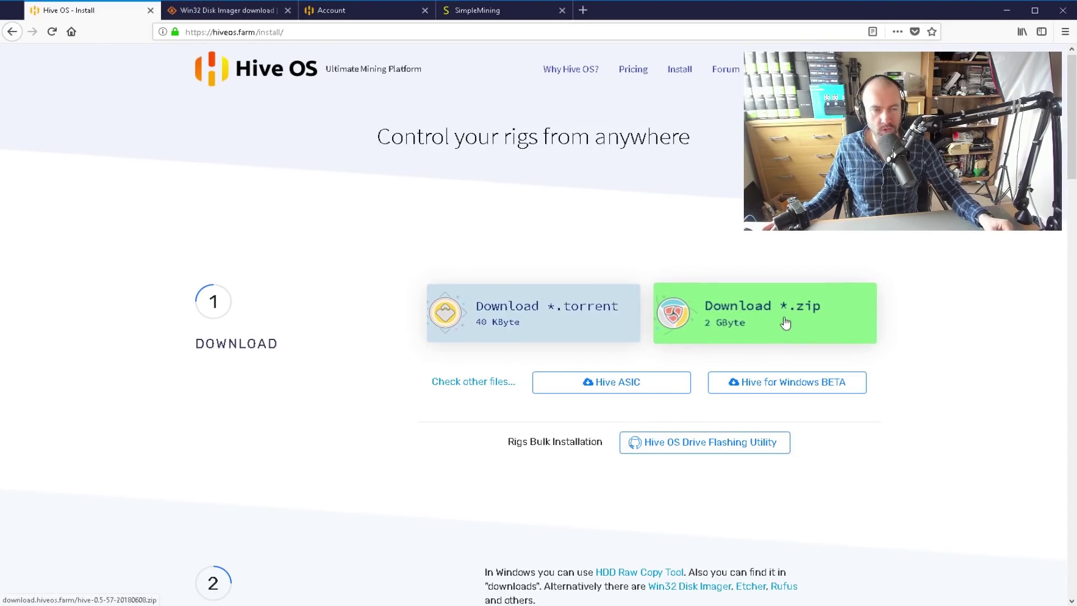
{"action": "left_click", "coordinate": [225, 10]}
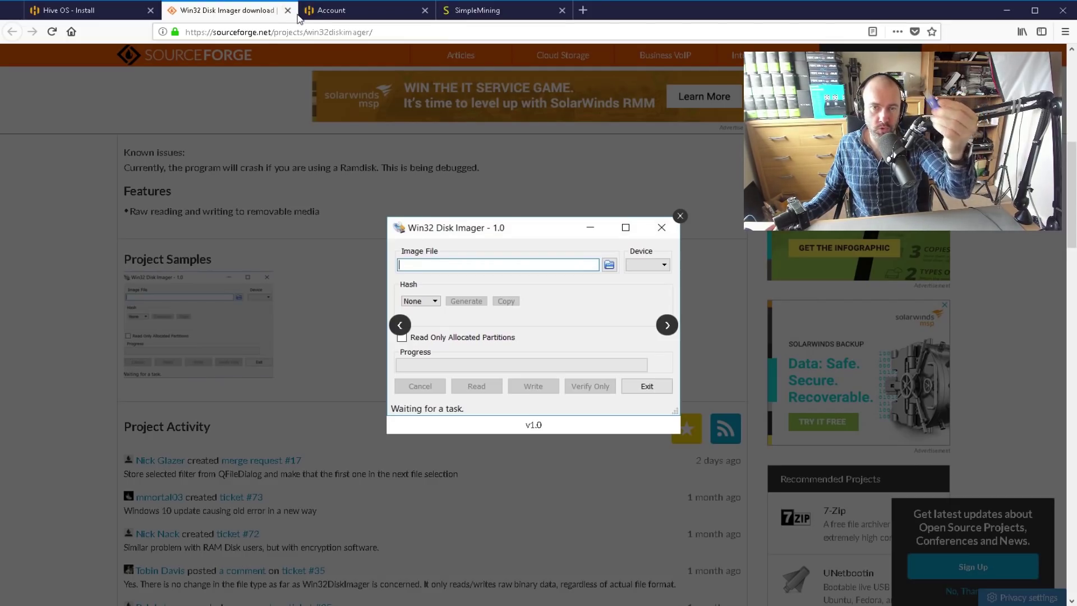
{"action": "left_click", "coordinate": [101, 14]}
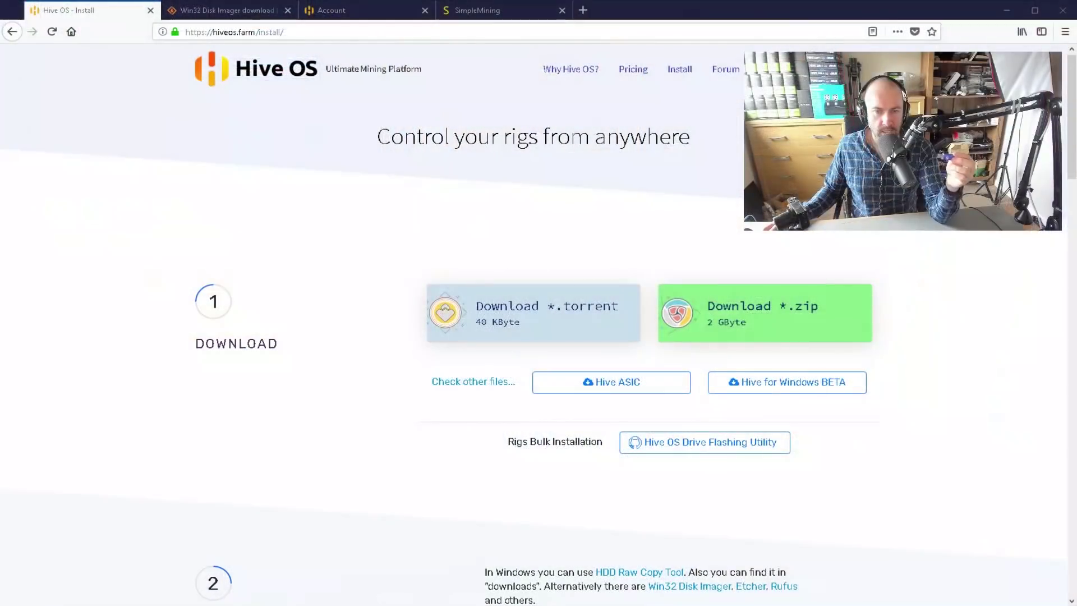
- Read through the Hive OS install instructions for downloading, writing the disk image, connecting to the rig and registering
{"action": "scroll", "coordinate": [438, 324], "scroll_direction": "down", "scroll_amount": 2}
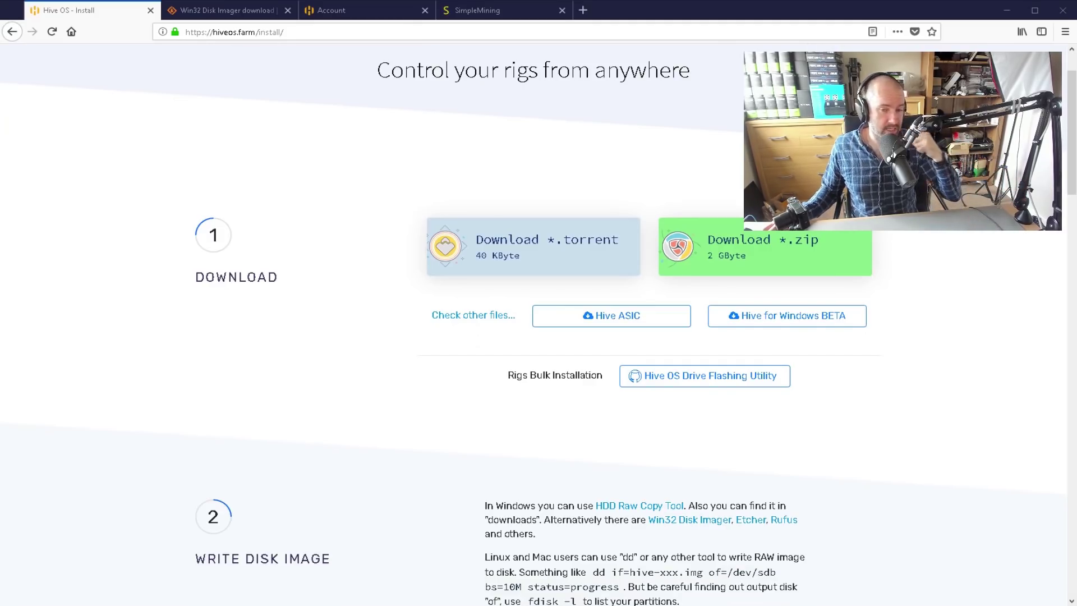
{"action": "scroll", "coordinate": [539, 325], "scroll_direction": "down", "scroll_amount": 15}
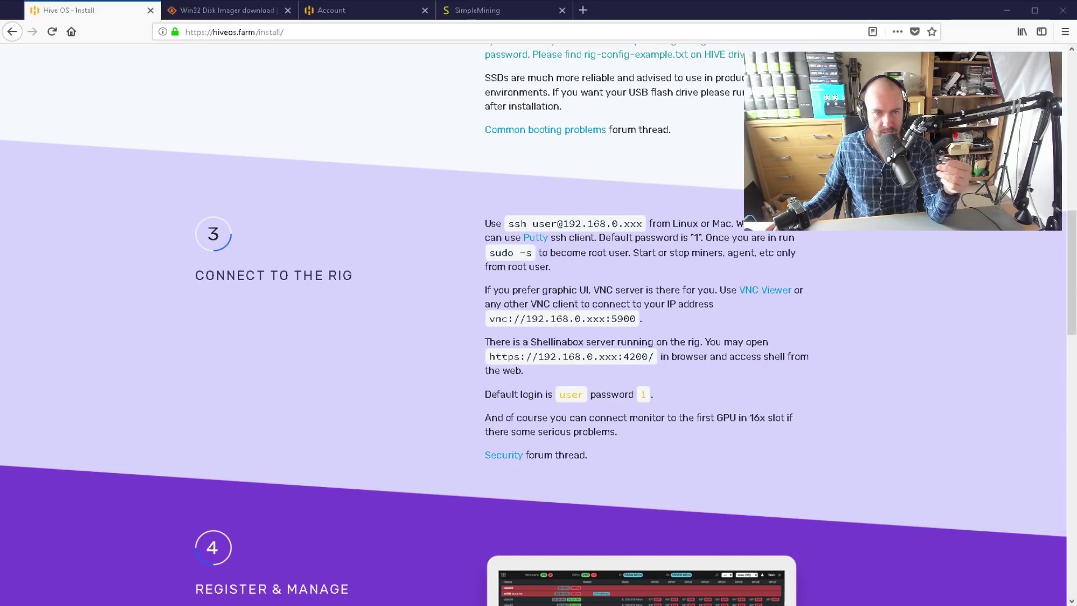
{"action": "scroll", "coordinate": [539, 325], "scroll_direction": "down", "scroll_amount": 1}
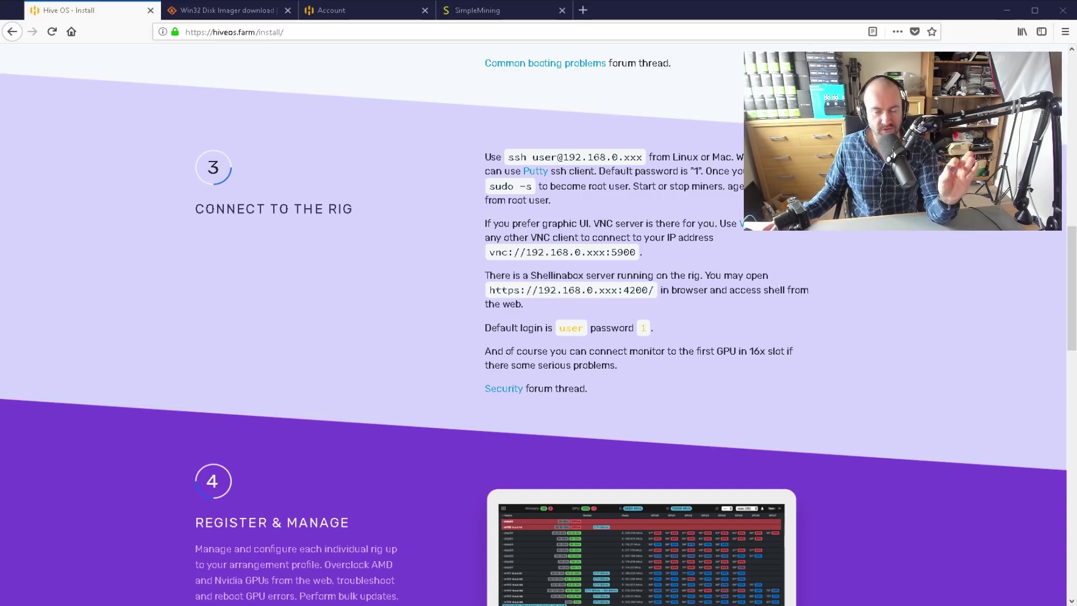
{"action": "scroll", "coordinate": [812, 409], "scroll_direction": "down", "scroll_amount": 2}
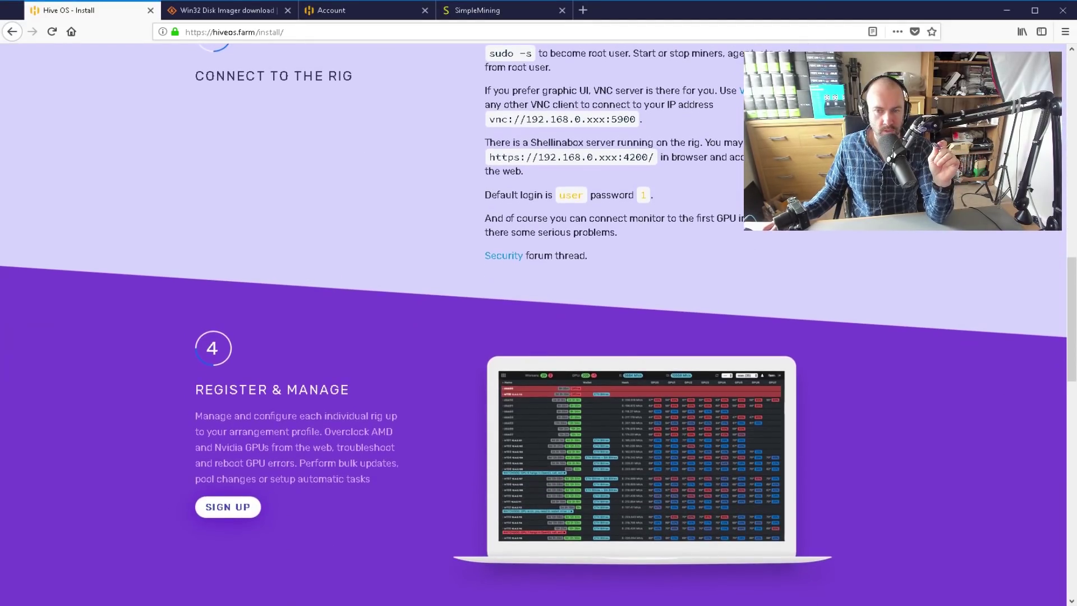
{"action": "left_click_drag", "start_coordinate": [1071, 358], "coordinate": [1061, 148]}
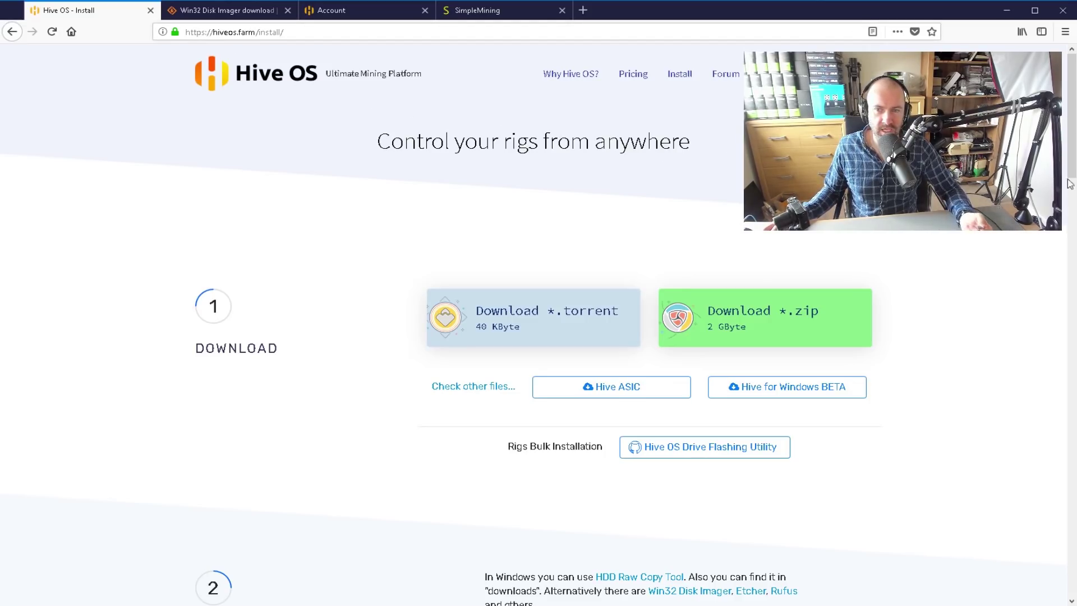
{"action": "scroll", "coordinate": [1073, 170], "scroll_direction": "down", "scroll_amount": 2}
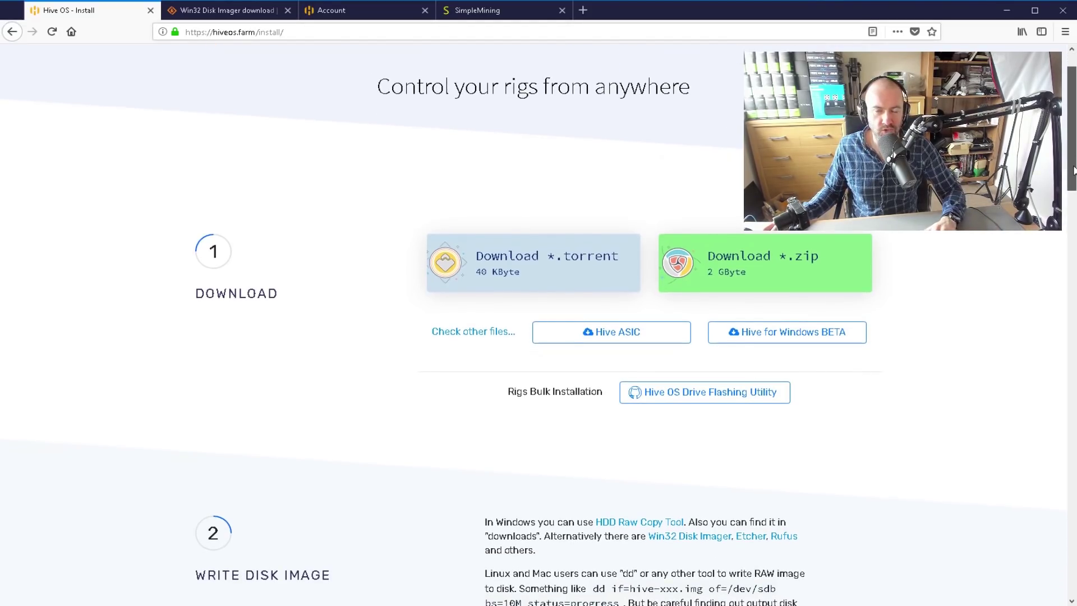
{"action": "left_click_drag", "start_coordinate": [1073, 170], "coordinate": [1047, 264]}
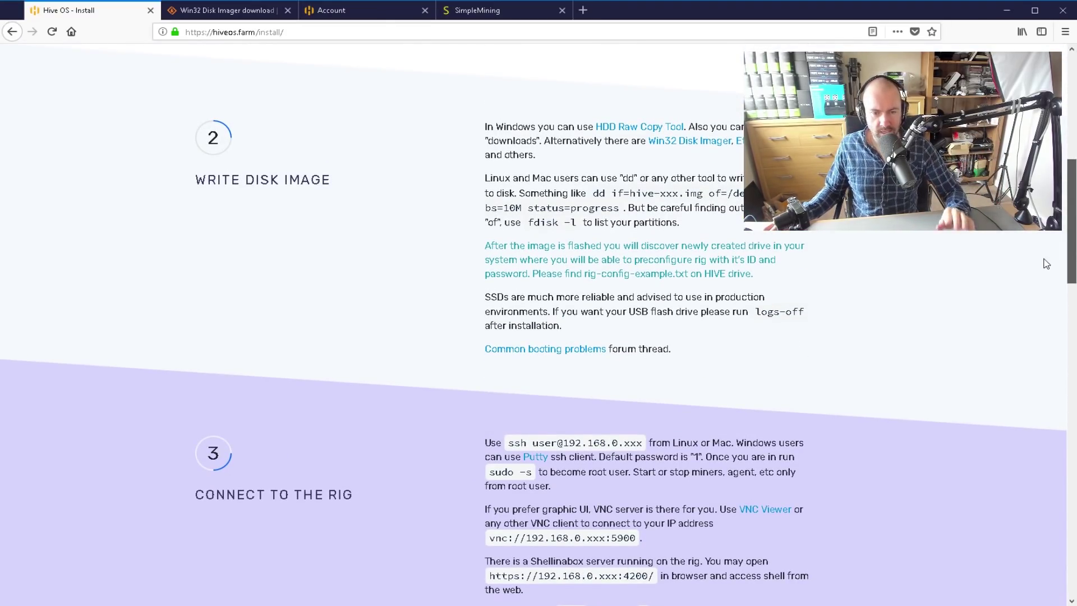
{"action": "left_click_drag", "start_coordinate": [1047, 263], "coordinate": [1044, 147]}
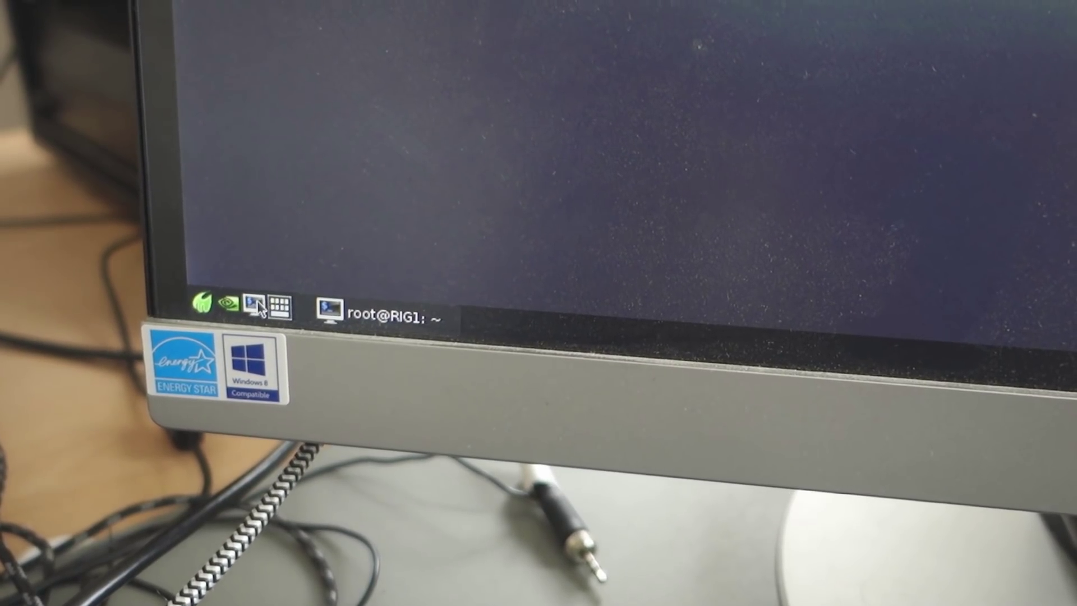
{"action": "left_click", "coordinate": [209, 307]}
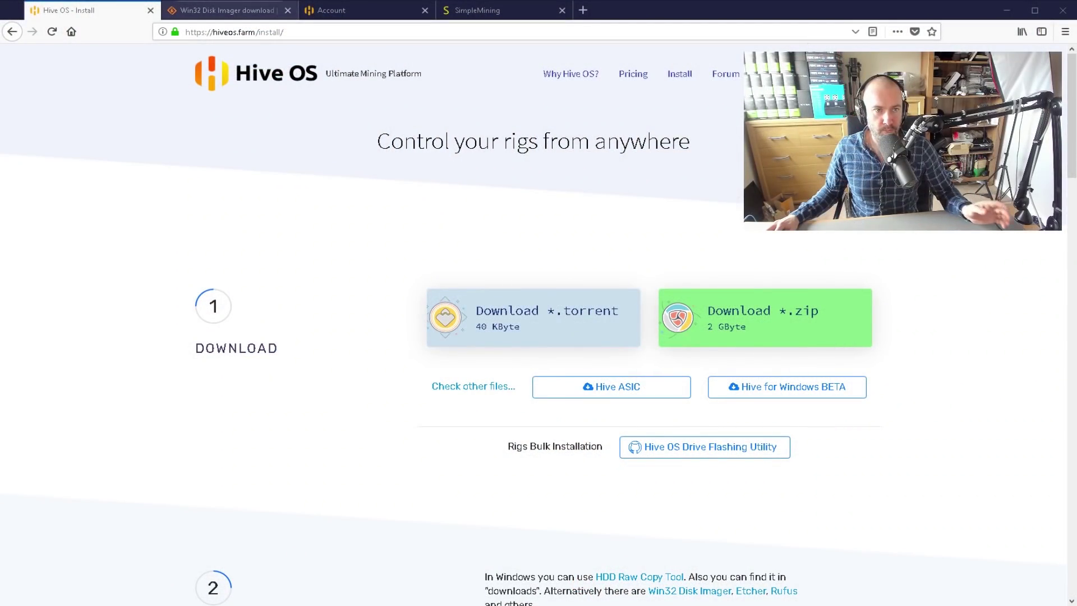
- Close the Win32 Disk Imager page and open the Hive OS account's Monitor view to check the total power draw
{"action": "middle_click", "coordinate": [229, 13]}
{"action": "left_click", "coordinate": [230, 12]}
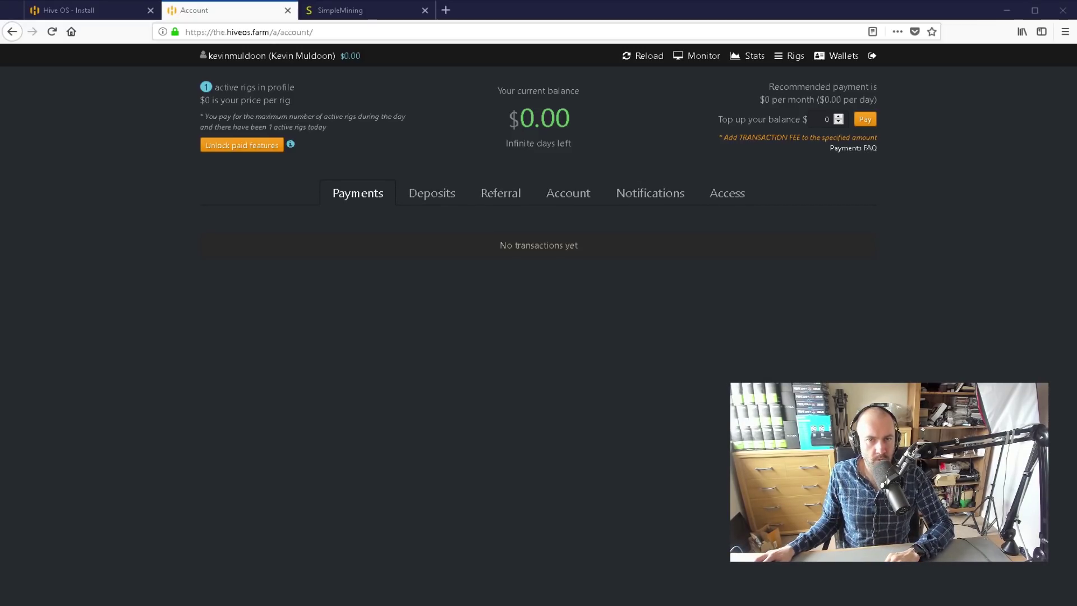
{"action": "left_click", "coordinate": [789, 56]}
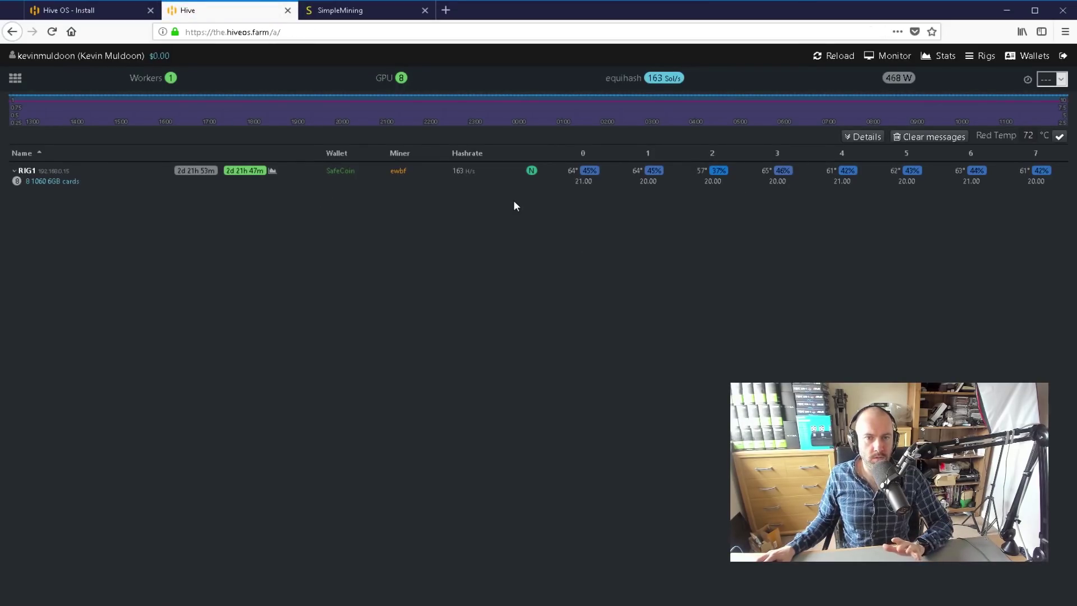
{"action": "mouse_move", "coordinate": [520, 174]}
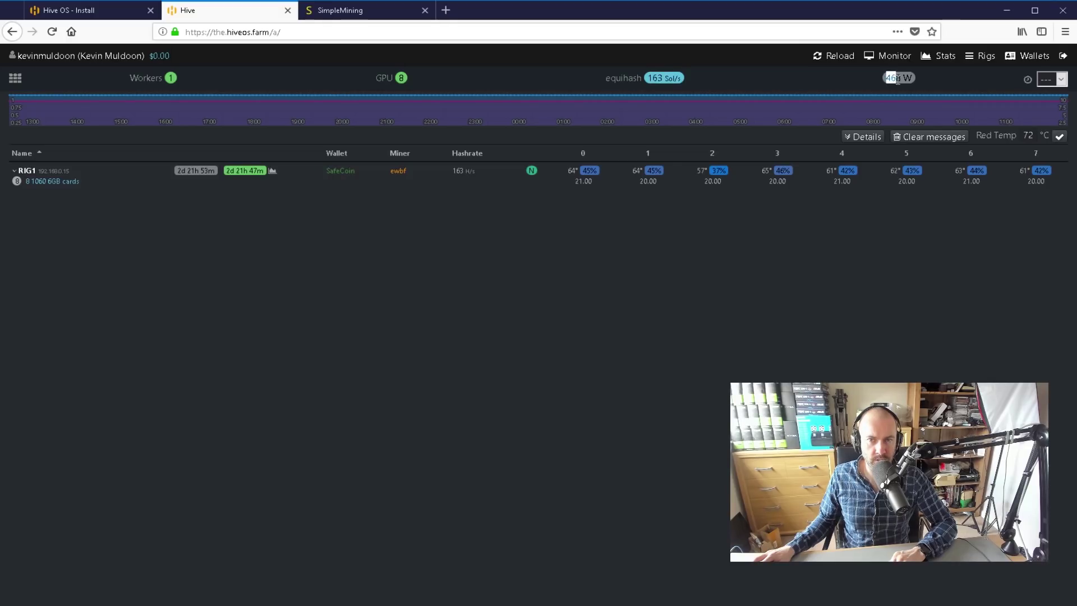
{"action": "left_click_drag", "start_coordinate": [886, 76], "coordinate": [904, 83]}
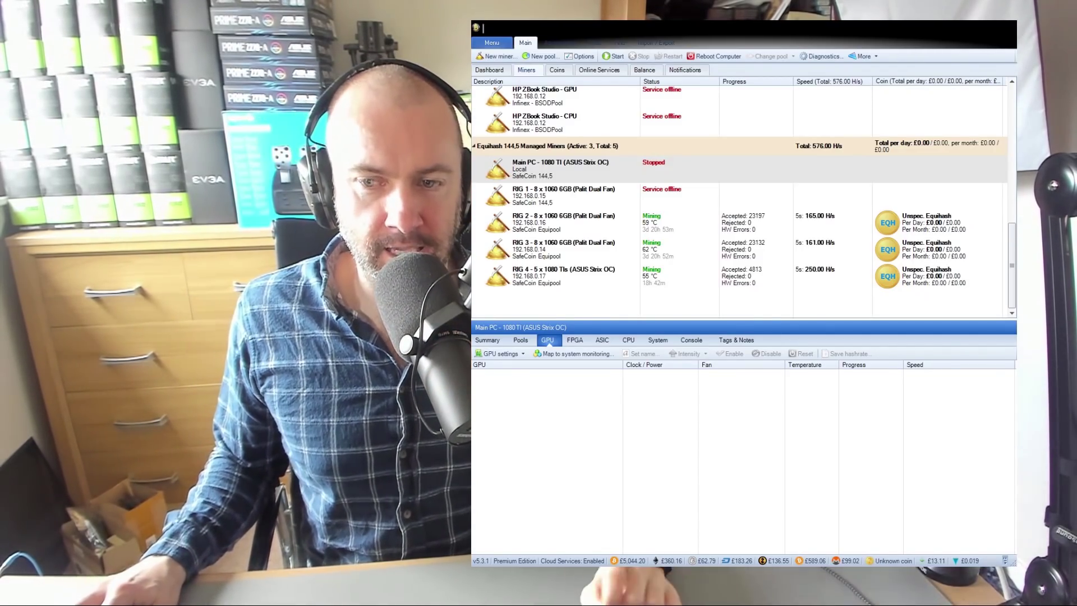
- Switch to Awesome Miner and inspect the power use of RIG 2's individual GPUs for comparison
{"action": "left_click", "coordinate": [670, 222]}
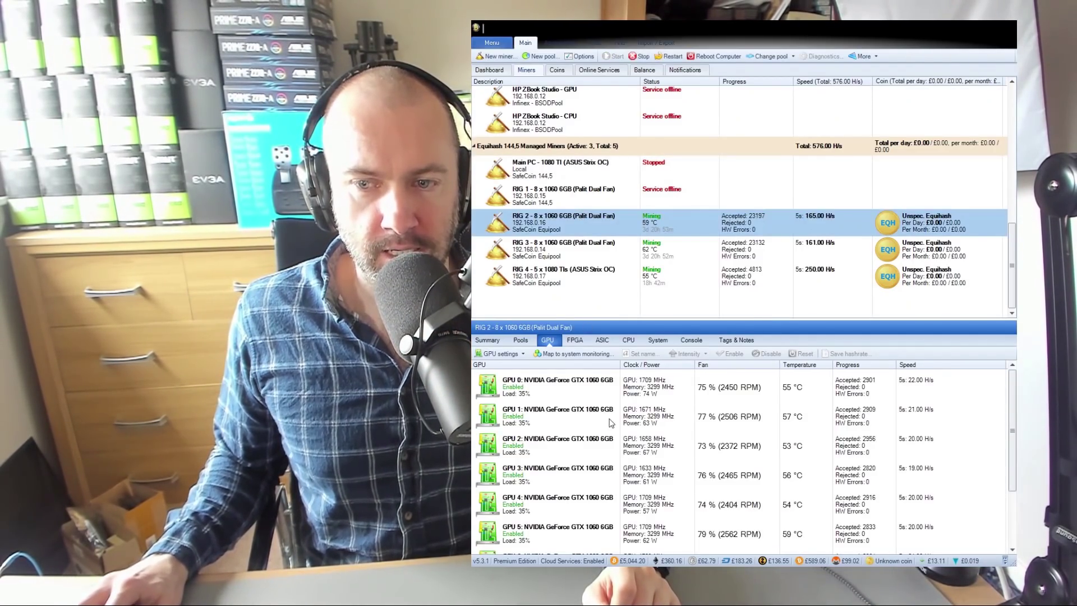
{"action": "left_click", "coordinate": [651, 454]}
{"action": "left_click", "coordinate": [655, 428]}
{"action": "left_click", "coordinate": [657, 486]}
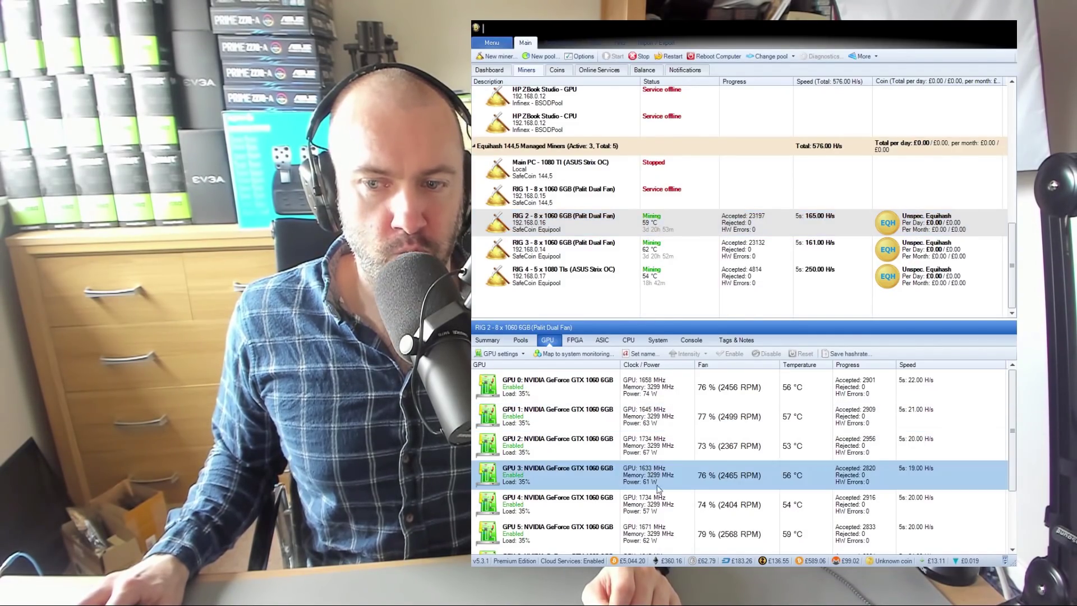
{"action": "left_click", "coordinate": [659, 508]}
{"action": "left_click", "coordinate": [655, 470]}
{"action": "left_click", "coordinate": [654, 446]}
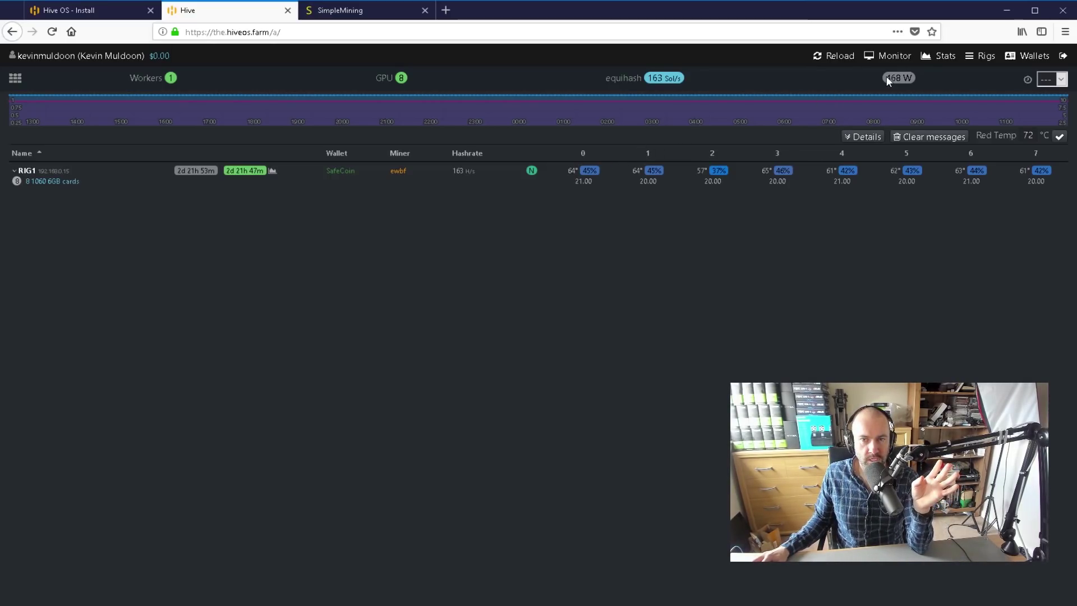
- Return to the Hive OS monitor and highlight the total wattage figure for comparison with RIG 2
{"action": "left_click_drag", "start_coordinate": [885, 79], "coordinate": [904, 82]}
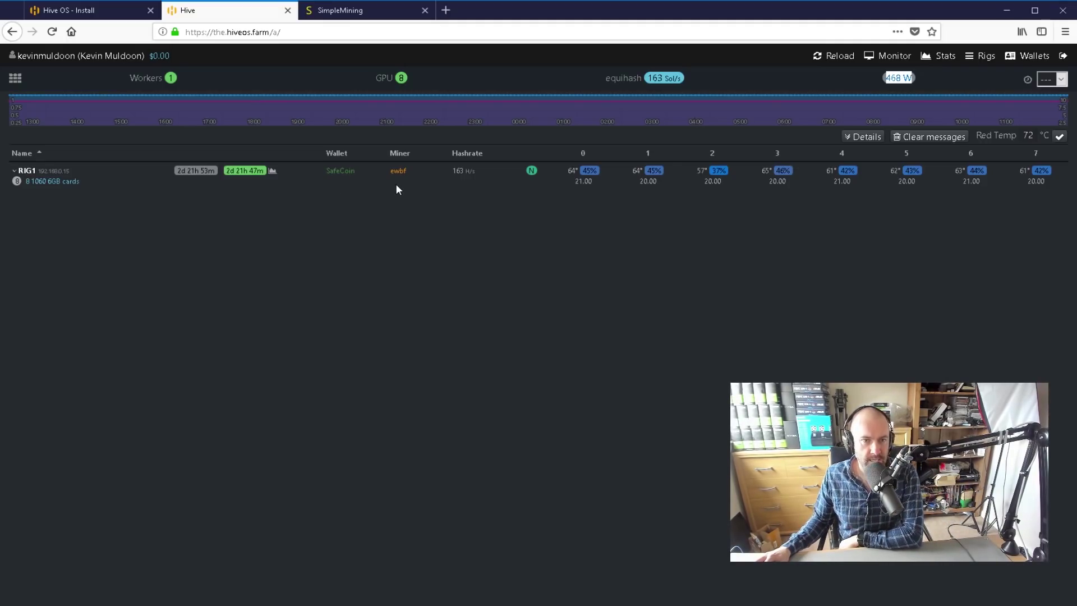
- Check RIG1's boot time and highlight the worker, GPU, equihash hashrate and power figures in the Monitor summary
{"action": "mouse_move", "coordinate": [180, 172]}
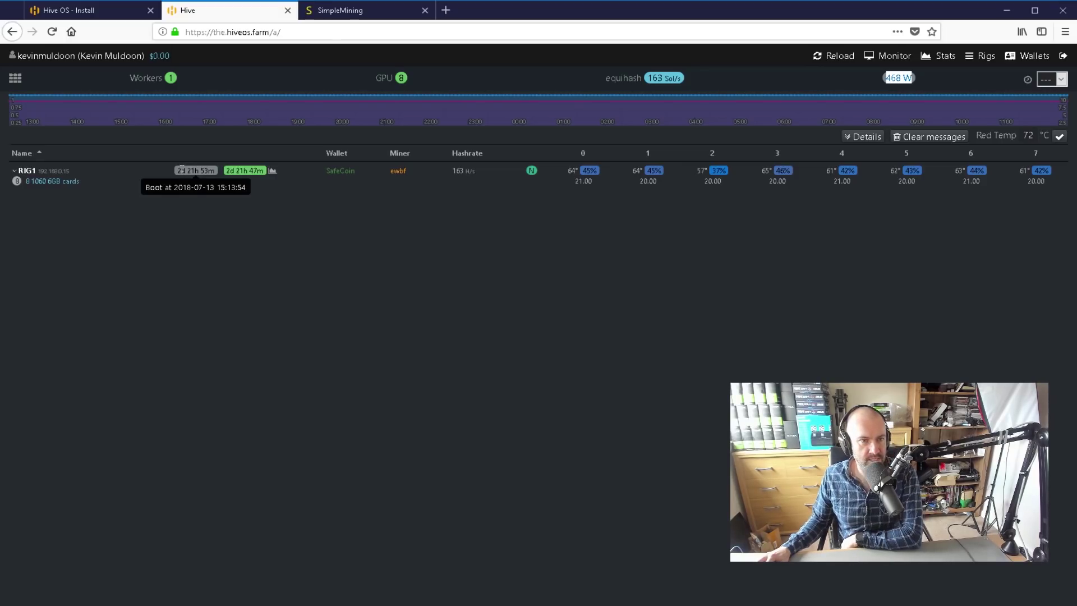
{"action": "left_click_drag", "start_coordinate": [227, 174], "coordinate": [281, 197]}
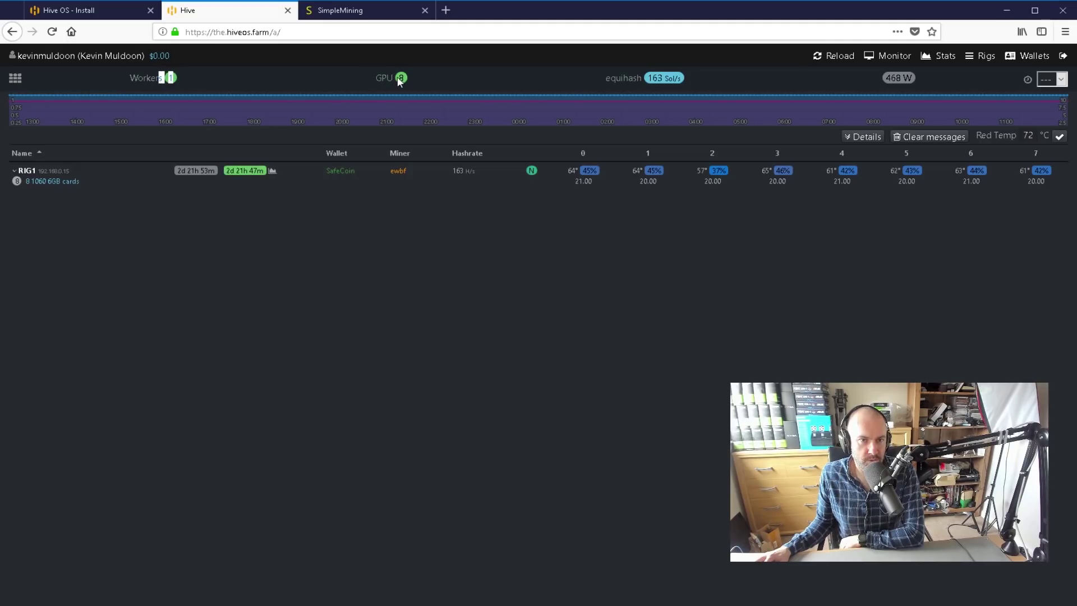
{"action": "left_click_drag", "start_coordinate": [399, 81], "coordinate": [416, 84]}
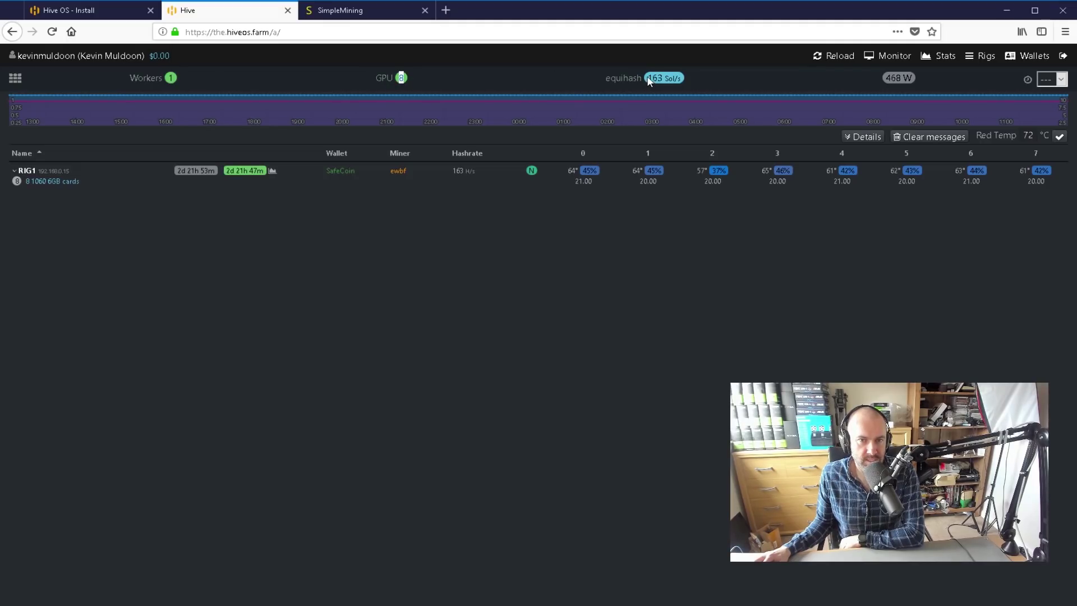
{"action": "left_click_drag", "start_coordinate": [646, 79], "coordinate": [685, 79]}
{"action": "left_click_drag", "start_coordinate": [885, 79], "coordinate": [903, 79]}
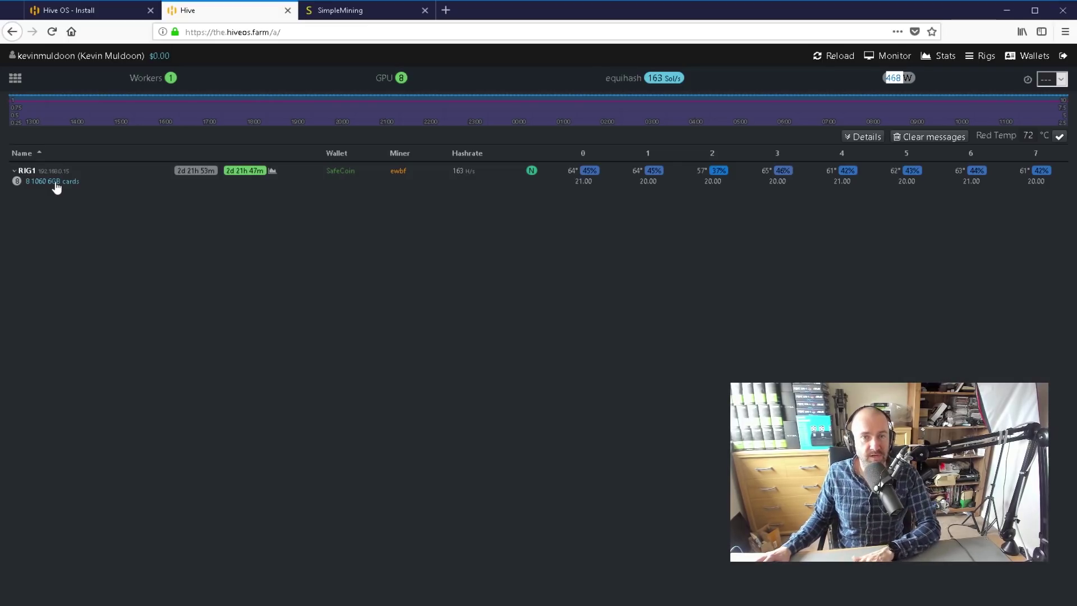
- Open the account's statistics and extend the equihash hashrate chart's range back to the earliest data
{"action": "left_click", "coordinate": [943, 56]}
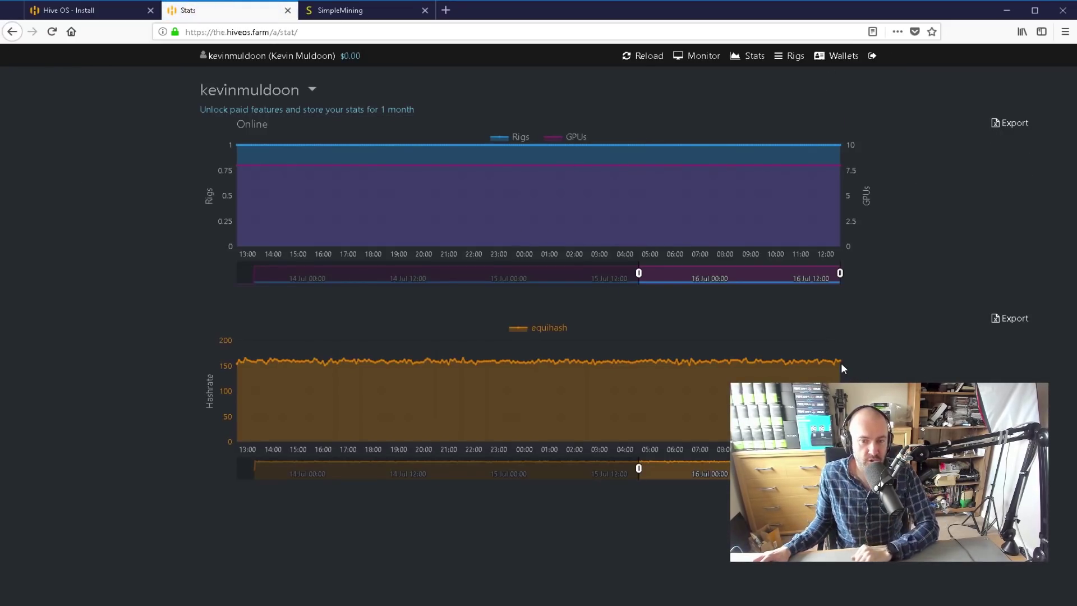
{"action": "left_click_drag", "start_coordinate": [638, 470], "coordinate": [135, 461]}
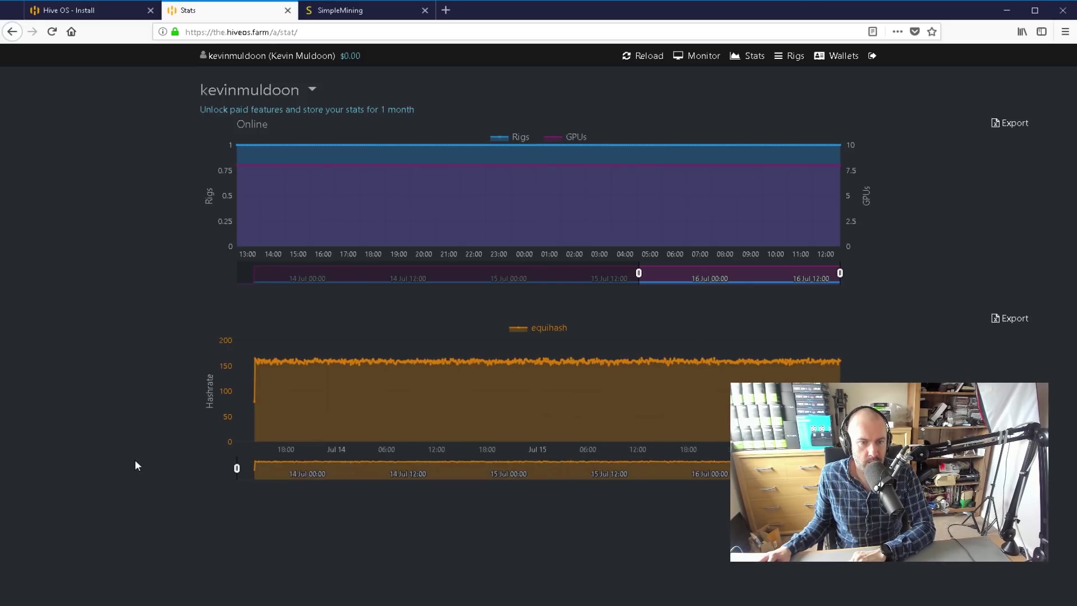
- Open the Hive OS pricing page and compare the days of stats in the Start and Personal plans
{"action": "left_click", "coordinate": [112, 11]}
{"action": "left_click", "coordinate": [631, 72]}
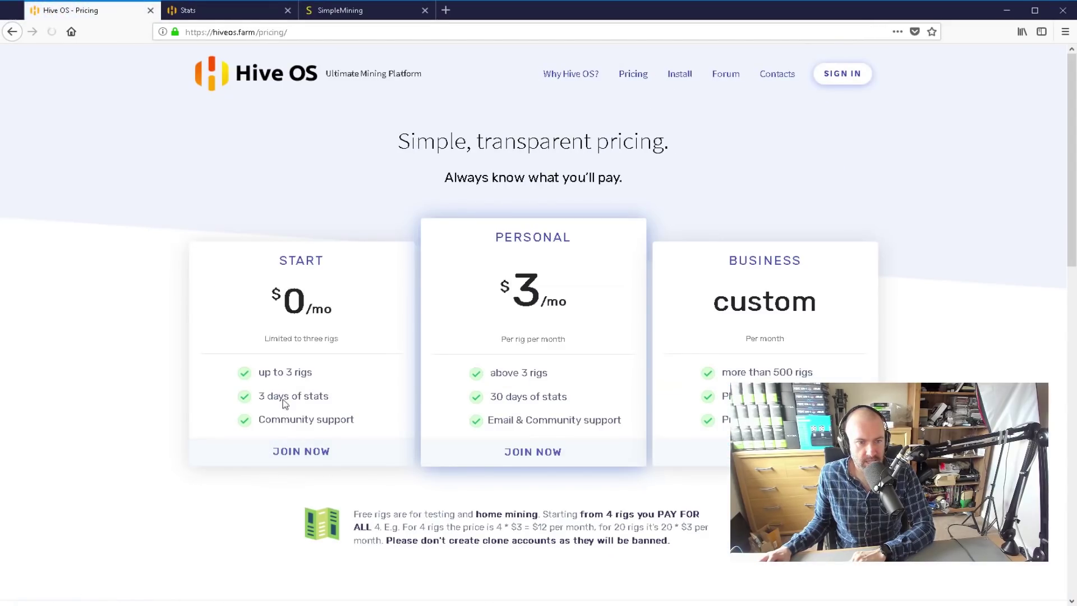
{"action": "left_click_drag", "start_coordinate": [333, 398], "coordinate": [257, 405]}
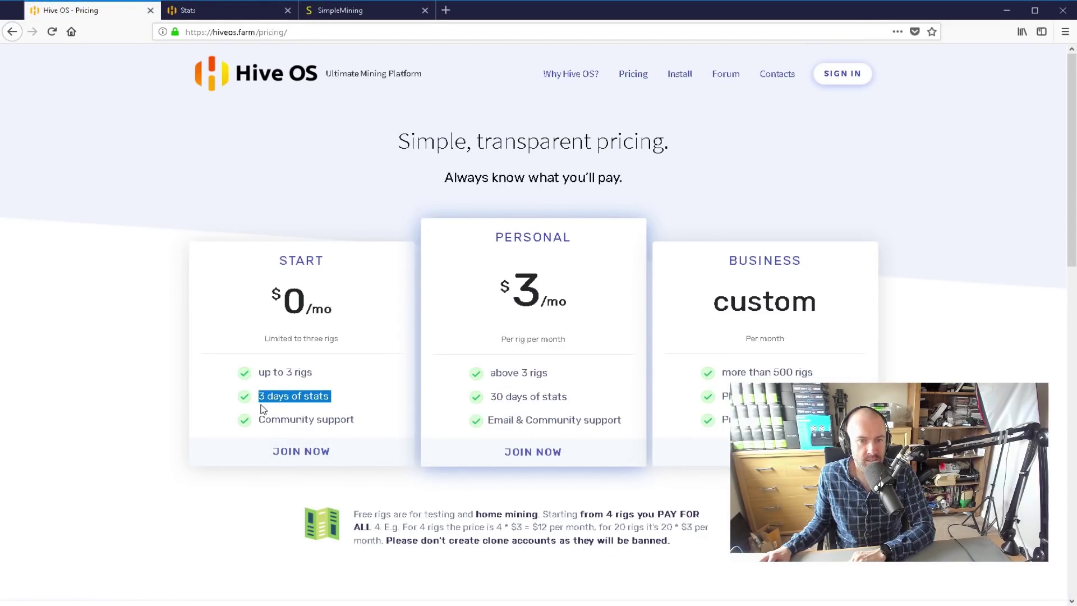
{"action": "left_click_drag", "start_coordinate": [570, 397], "coordinate": [487, 400]}
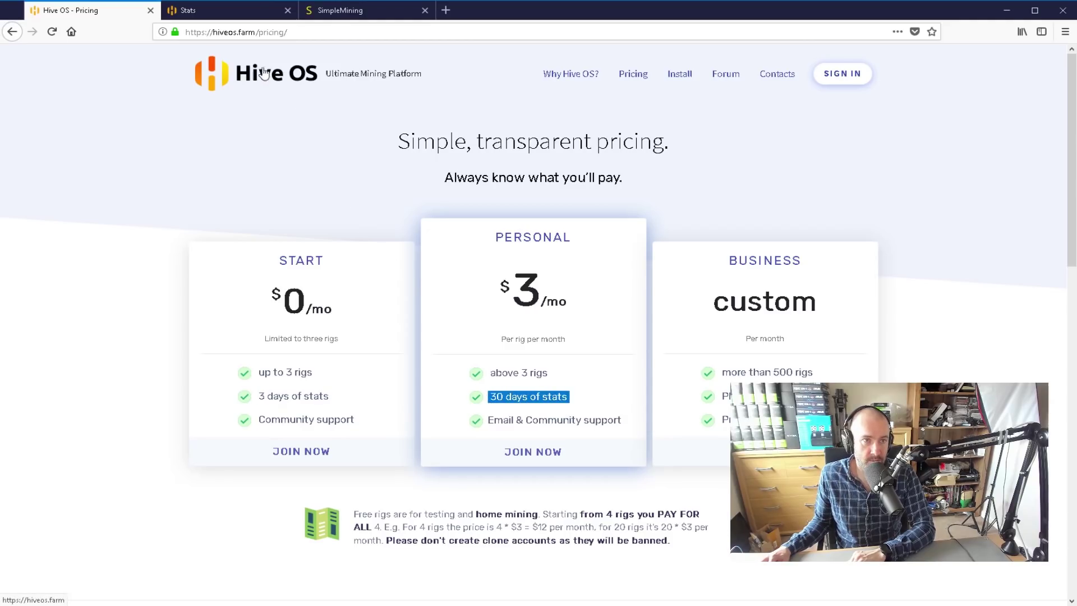
- Go back to the statistics, extend the online rigs and GPUs chart to the earliest data, and return to the Monitor view
{"action": "left_click", "coordinate": [231, 11]}
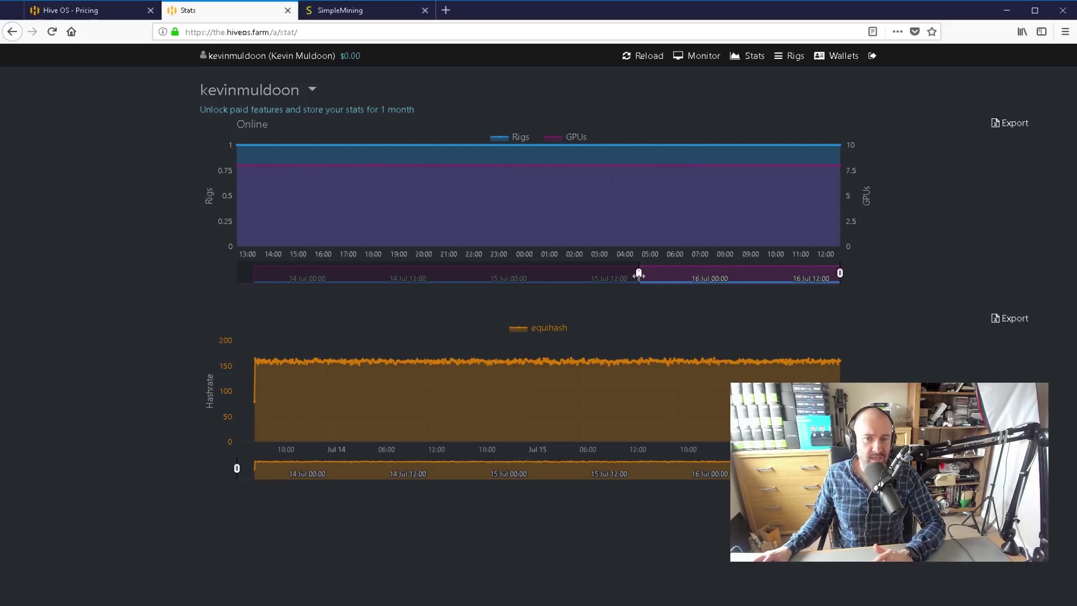
{"action": "left_click_drag", "start_coordinate": [638, 274], "coordinate": [257, 273]}
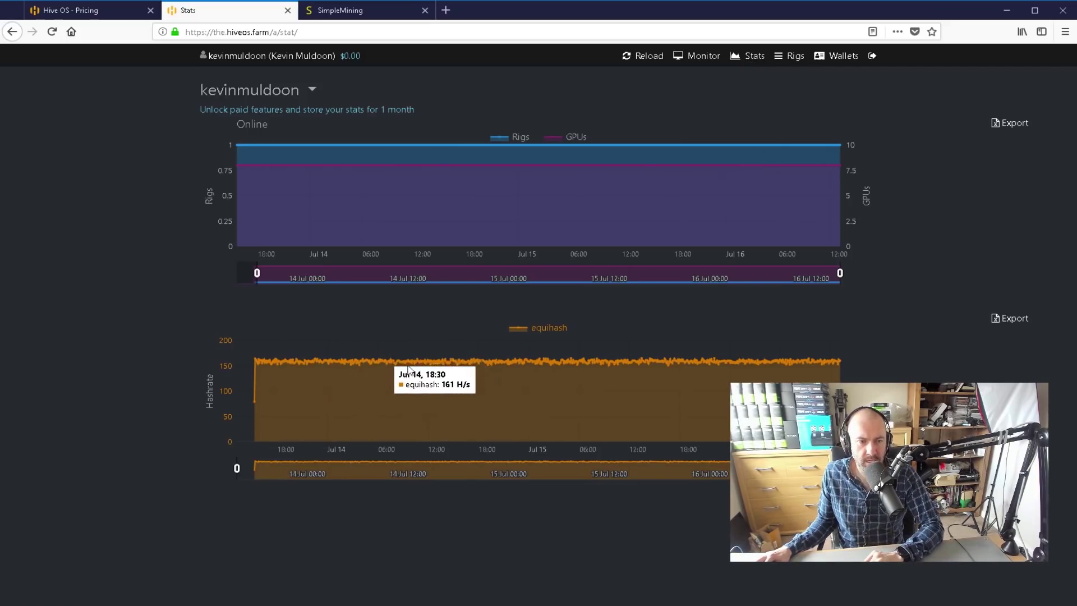
{"action": "left_click", "coordinate": [695, 57]}
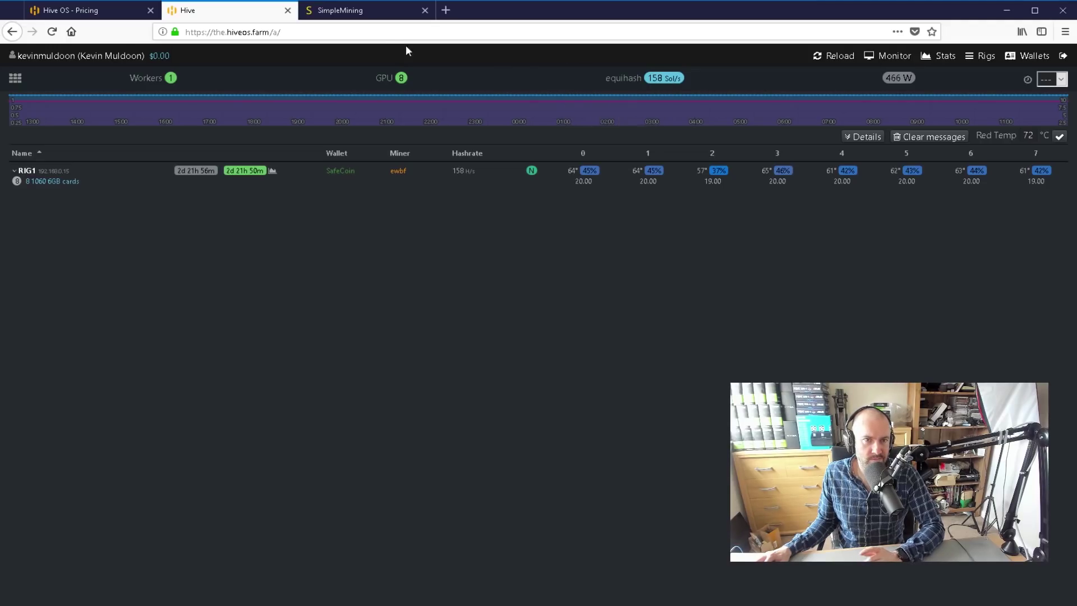
- Look through the account's rigs and overclocking profiles, ending on the rigs list
{"action": "left_click", "coordinate": [979, 57]}
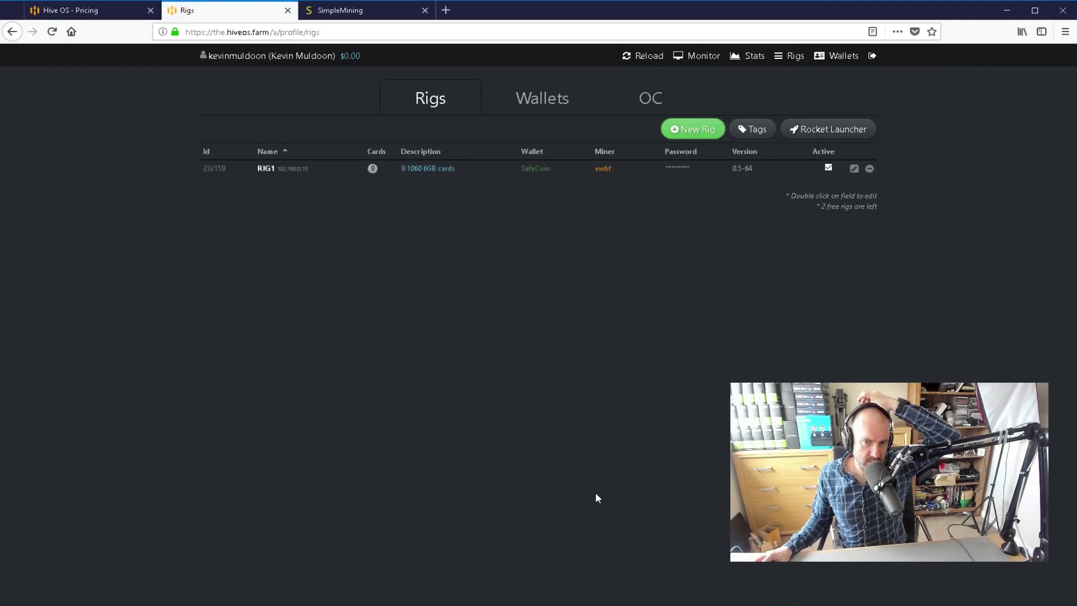
{"action": "left_click", "coordinate": [525, 88]}
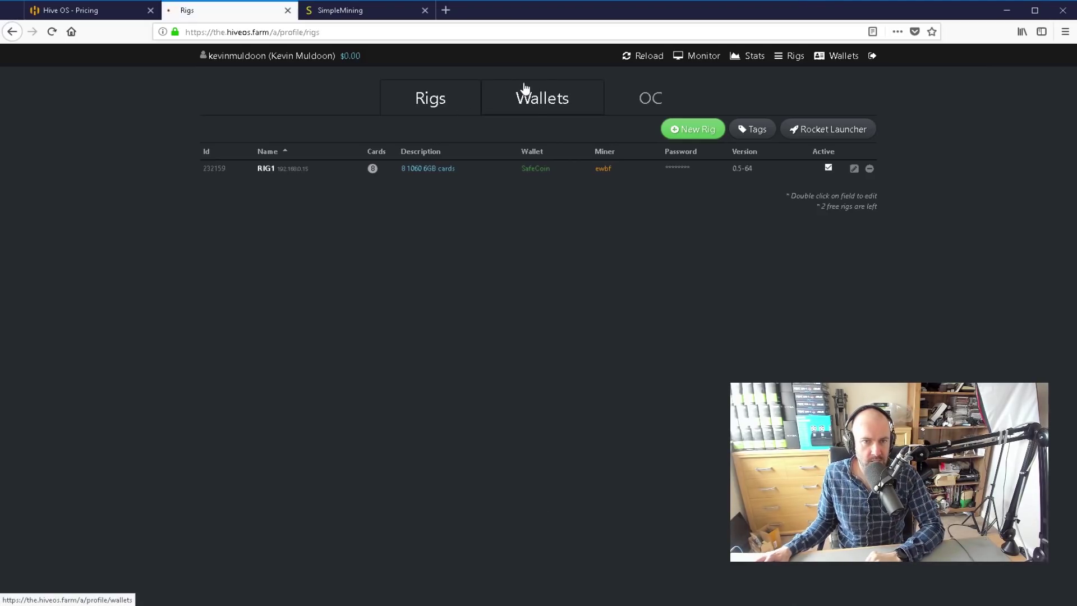
{"action": "left_click", "coordinate": [626, 97]}
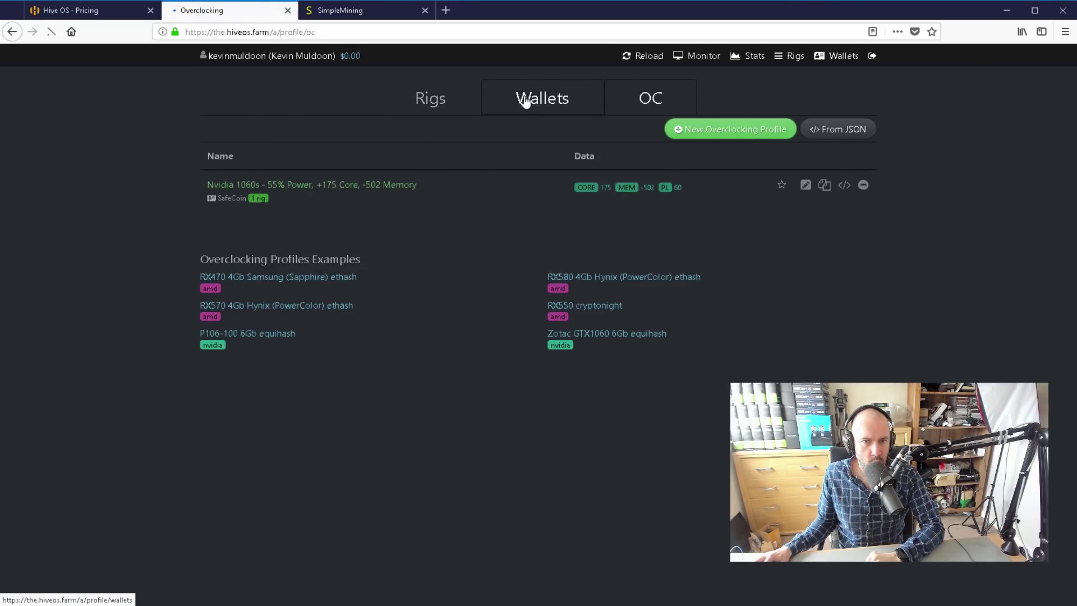
{"action": "left_click", "coordinate": [419, 103]}
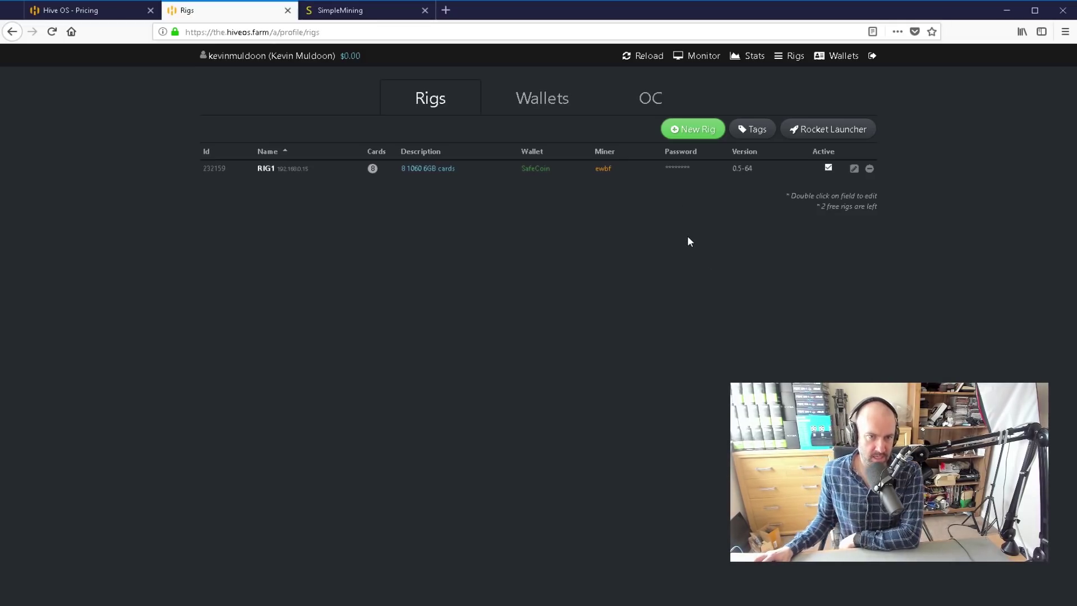
- Open RIG1's details and inspect the power draw and fan speed of its lowest-listed GPUs
{"action": "left_click", "coordinate": [266, 169]}
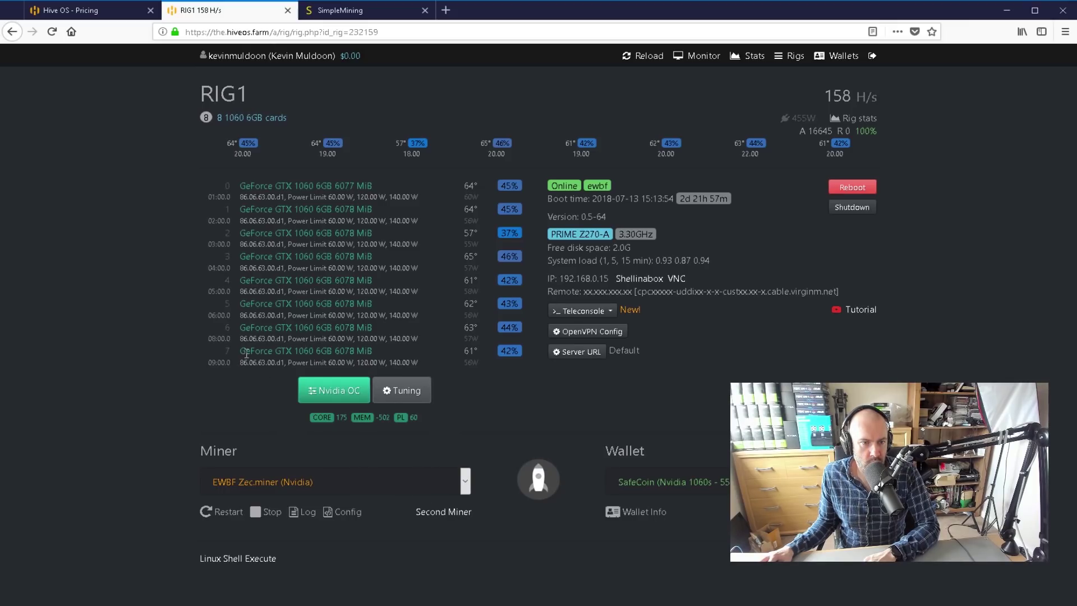
{"action": "double_click", "coordinate": [466, 365]}
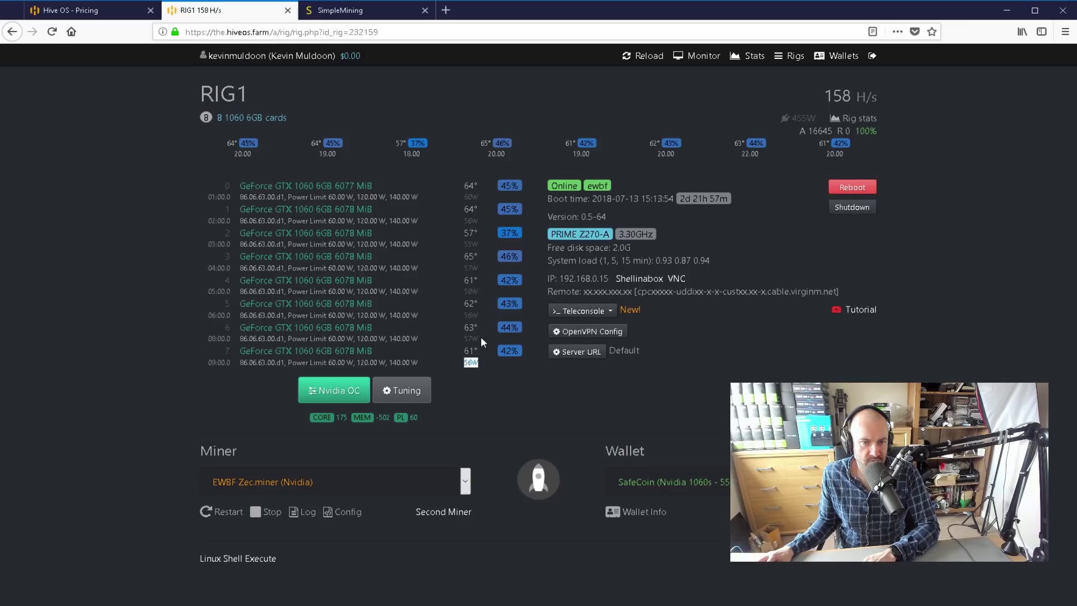
{"action": "double_click", "coordinate": [471, 338]}
{"action": "left_click_drag", "start_coordinate": [503, 329], "coordinate": [523, 333]}
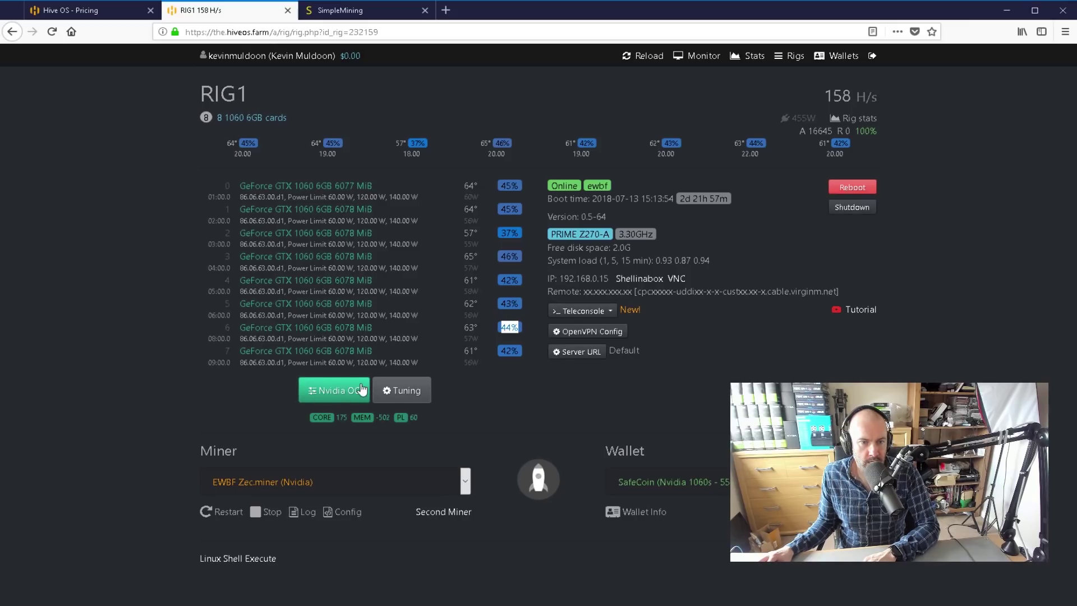
- Review RIG1's Nvidia overclocking values for core clock, memory and power limit, closing the dialog without applying changes
{"action": "left_click", "coordinate": [326, 391]}
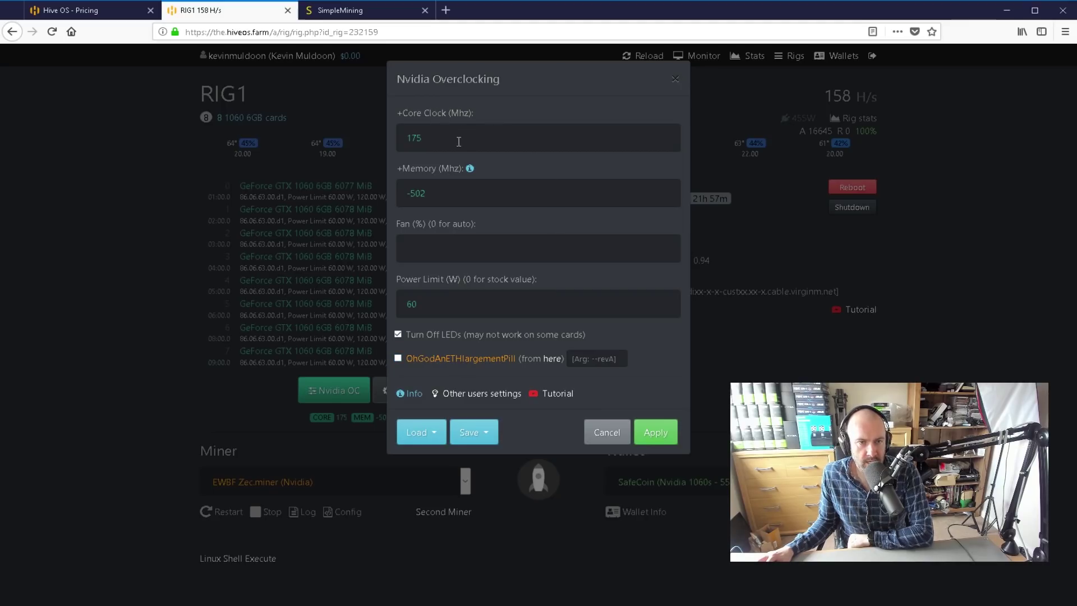
{"action": "left_click_drag", "start_coordinate": [463, 139], "coordinate": [396, 137]}
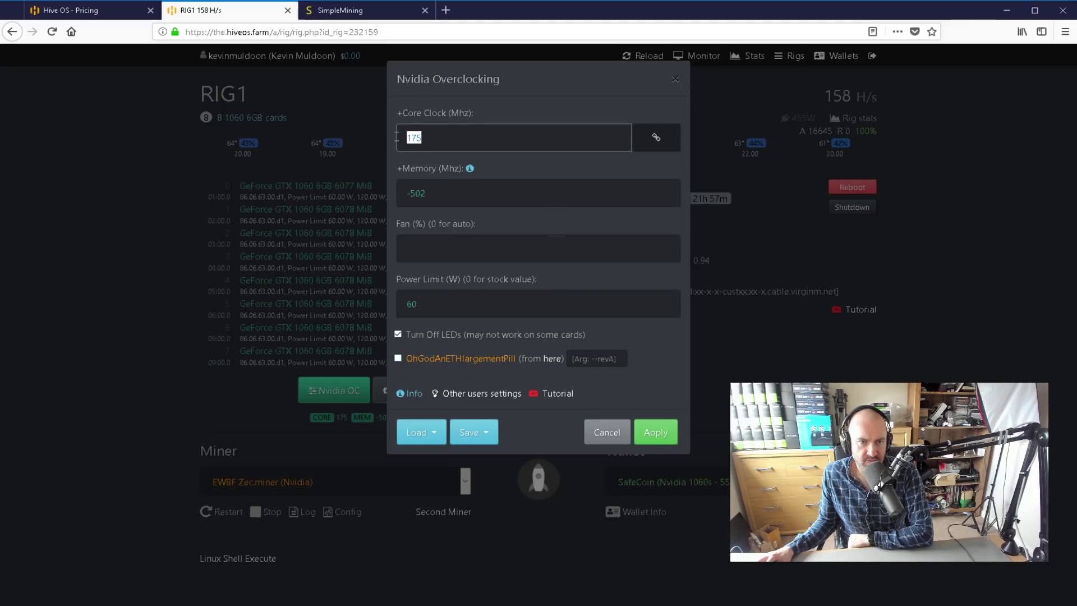
{"action": "left_click_drag", "start_coordinate": [451, 192], "coordinate": [402, 198]}
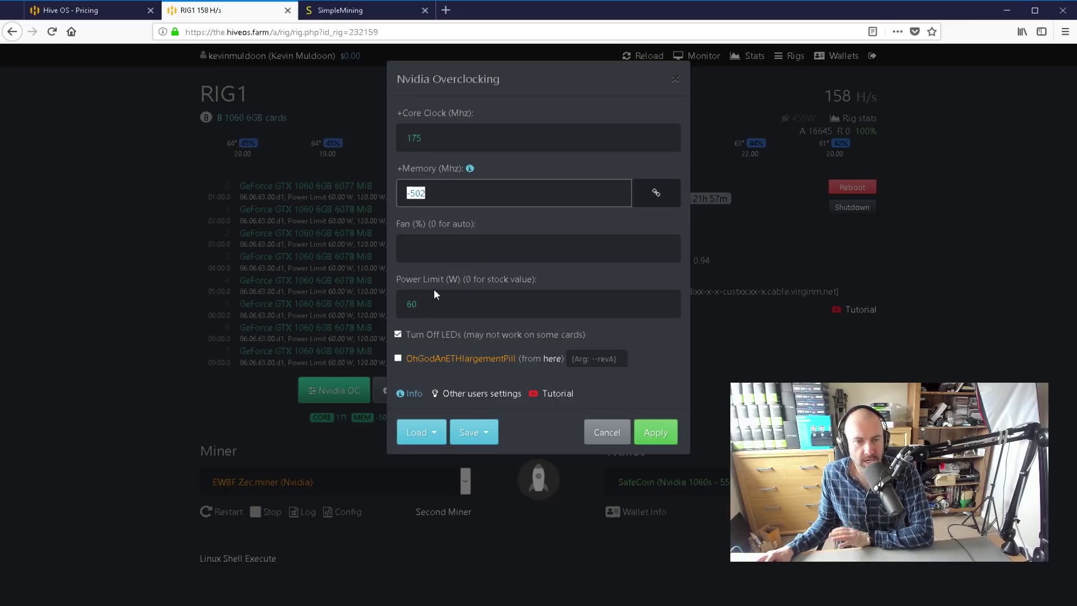
{"action": "left_click_drag", "start_coordinate": [454, 310], "coordinate": [399, 310]}
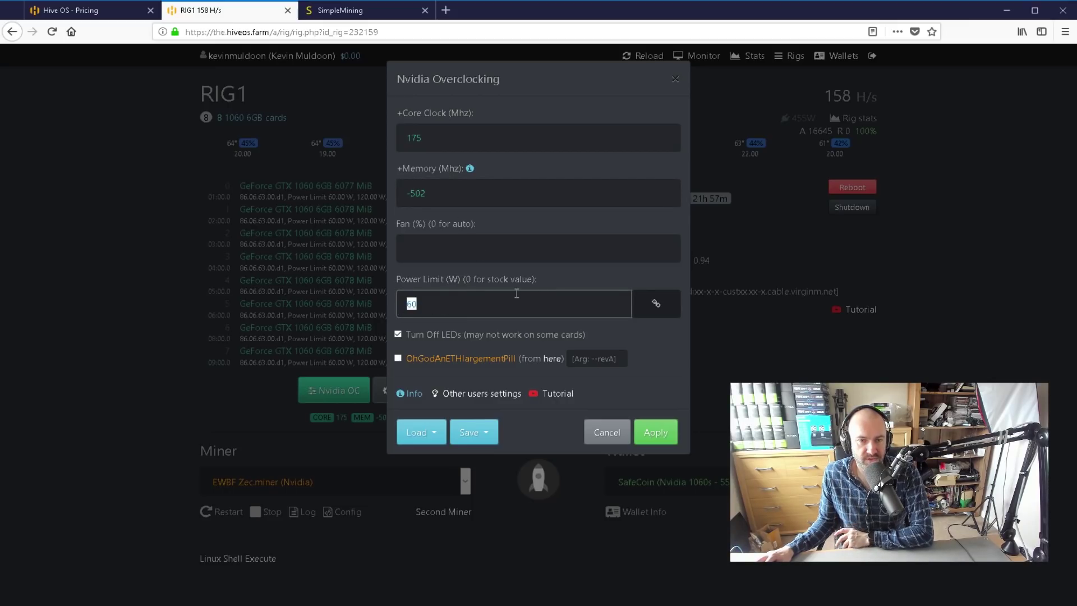
{"action": "left_click", "coordinate": [605, 433]}
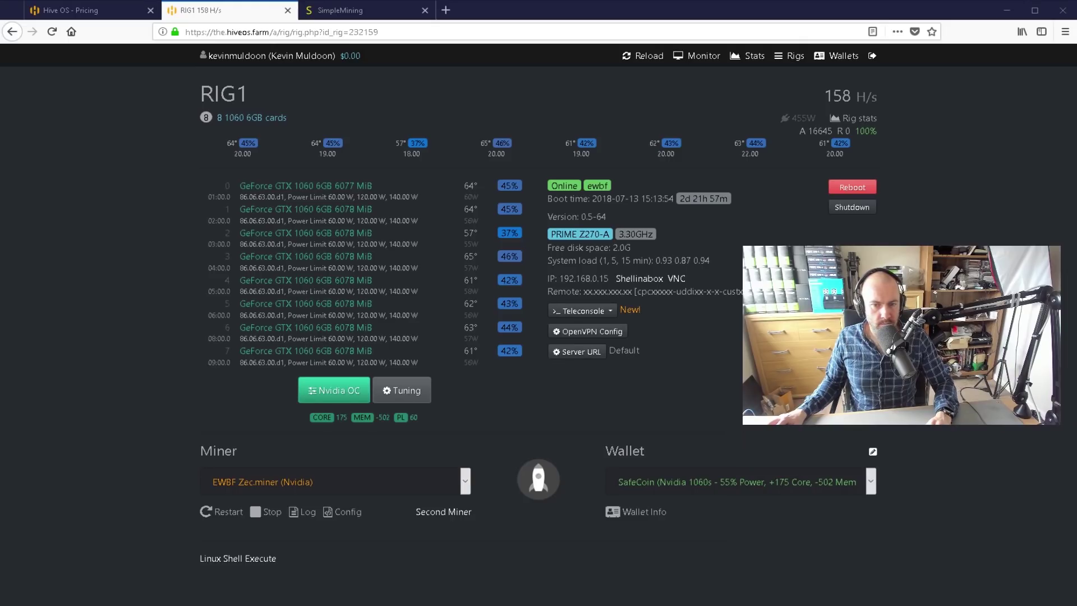
- Check RIG1's wallet selection without changing it and examine the name of the saved Nvidia 1060s overclocking profile
{"action": "left_click", "coordinate": [795, 486]}
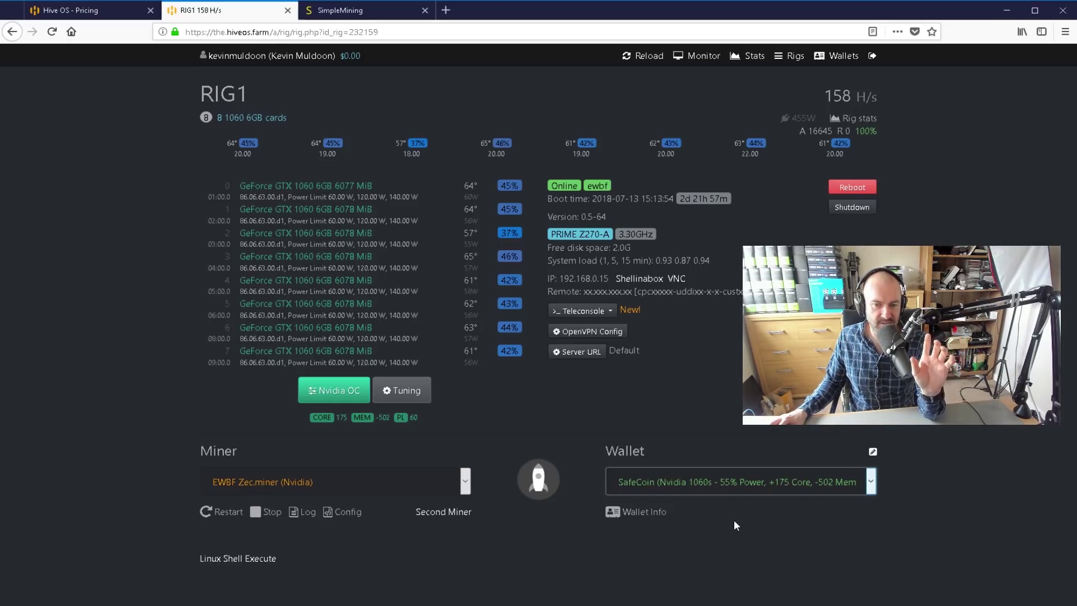
{"action": "left_click", "coordinate": [729, 418]}
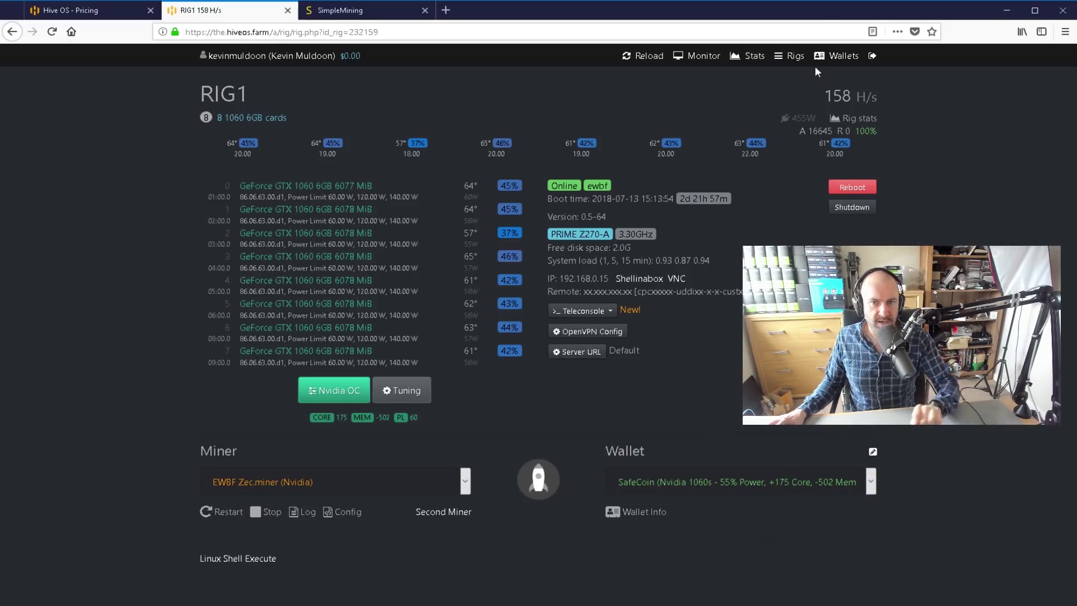
{"action": "left_click", "coordinate": [794, 55]}
{"action": "left_click", "coordinate": [634, 98]}
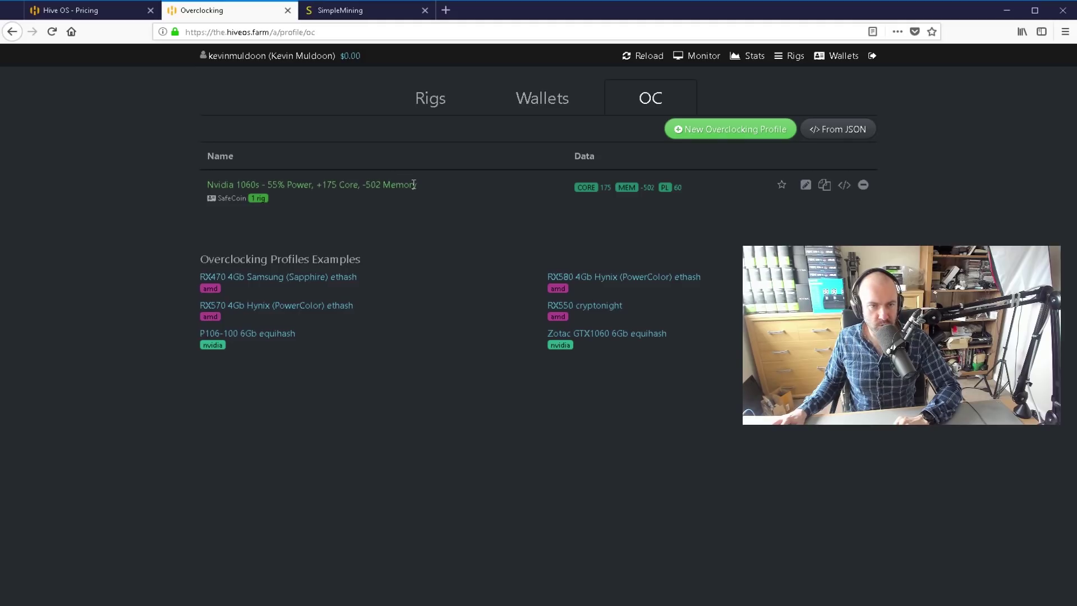
{"action": "left_click_drag", "start_coordinate": [419, 186], "coordinate": [209, 185]}
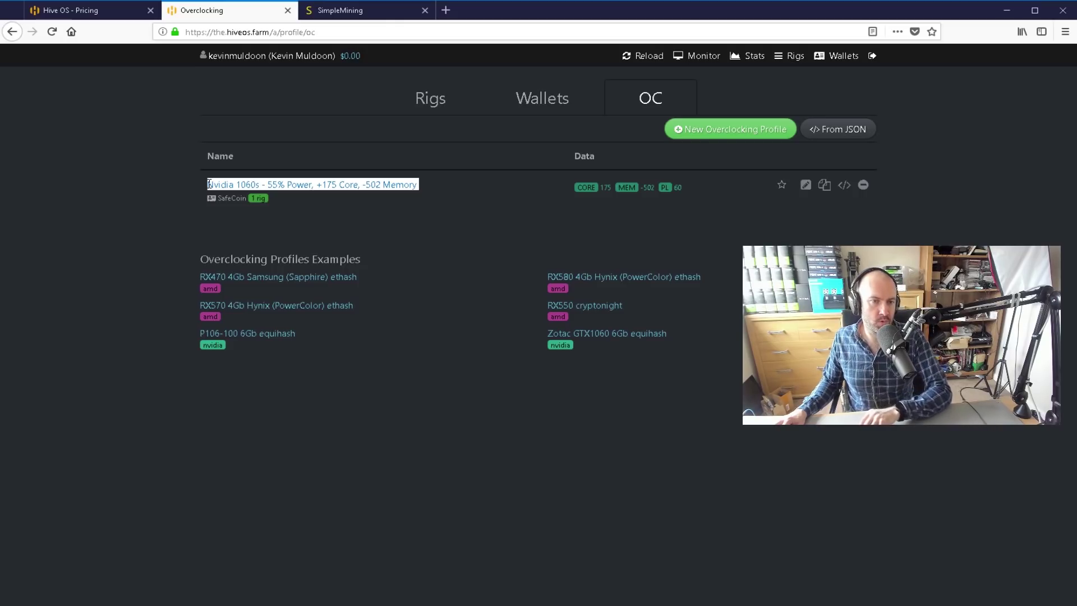
{"action": "left_click", "coordinate": [206, 187]}
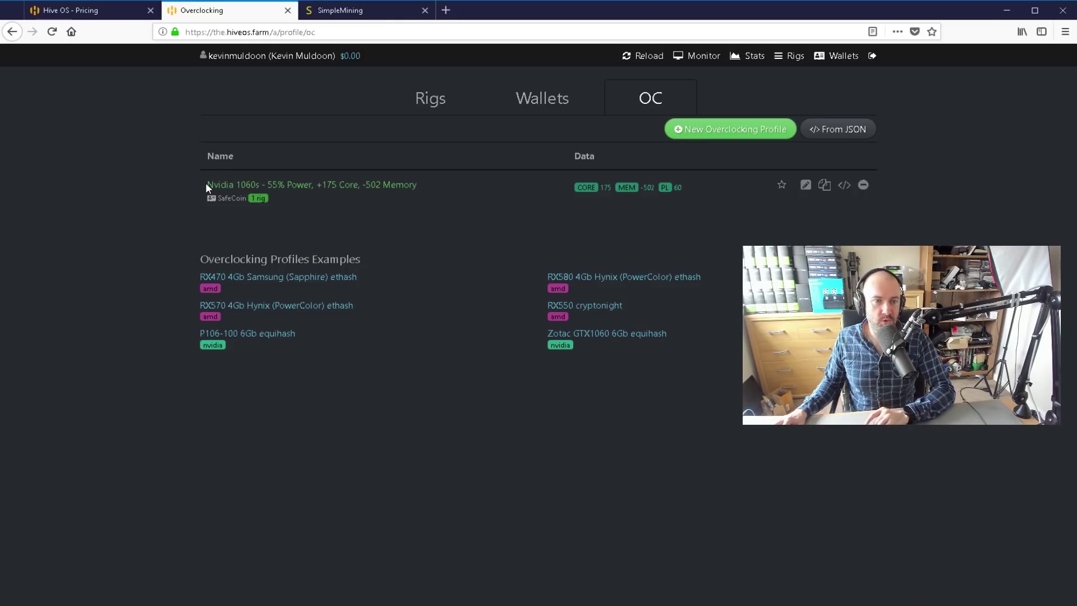
{"action": "left_click_drag", "start_coordinate": [207, 188], "coordinate": [418, 187]}
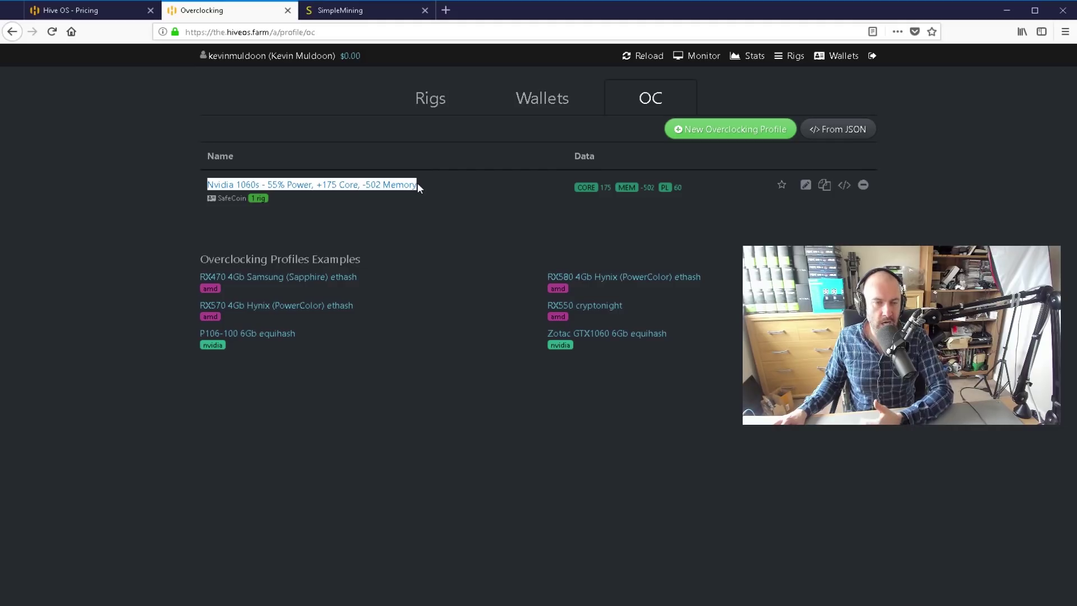
{"action": "left_click", "coordinate": [405, 190]}
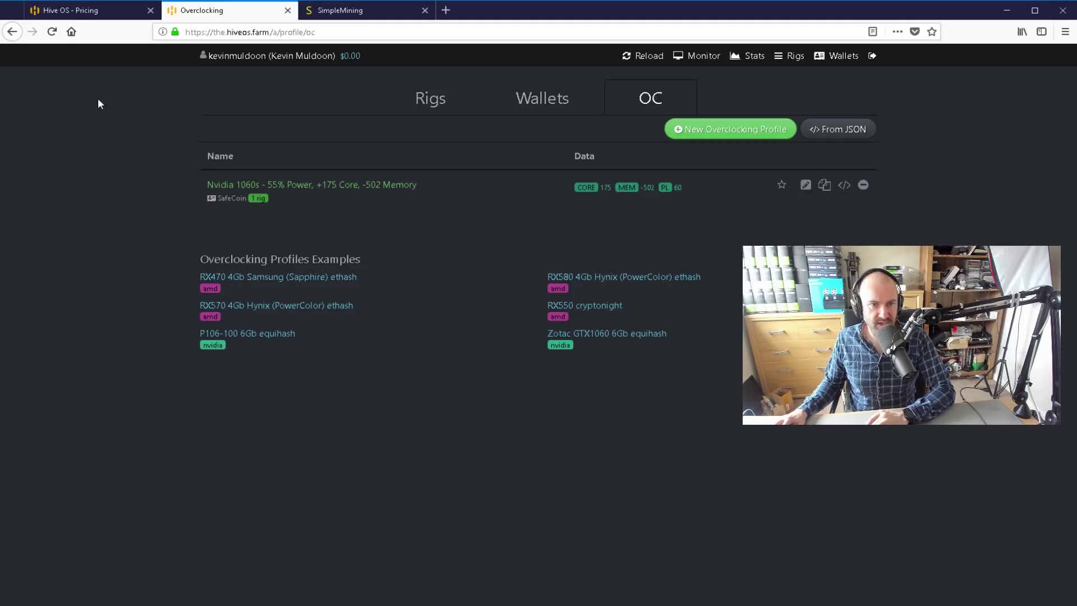
- Reopen RIG1's details page to view its status and go back to the rigs list
{"action": "left_click", "coordinate": [13, 32]}
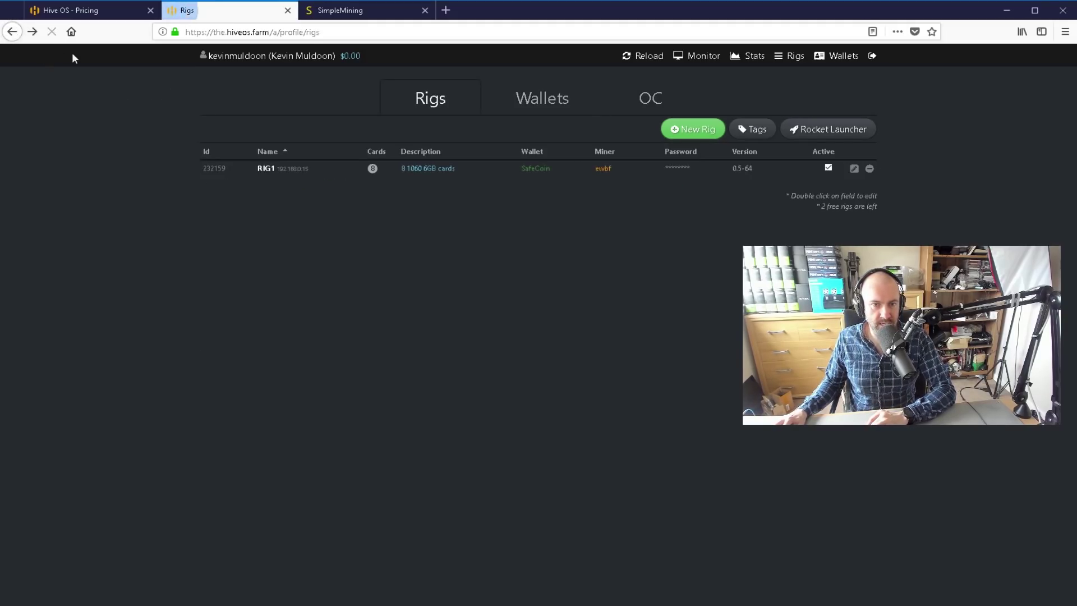
{"action": "left_click", "coordinate": [265, 168]}
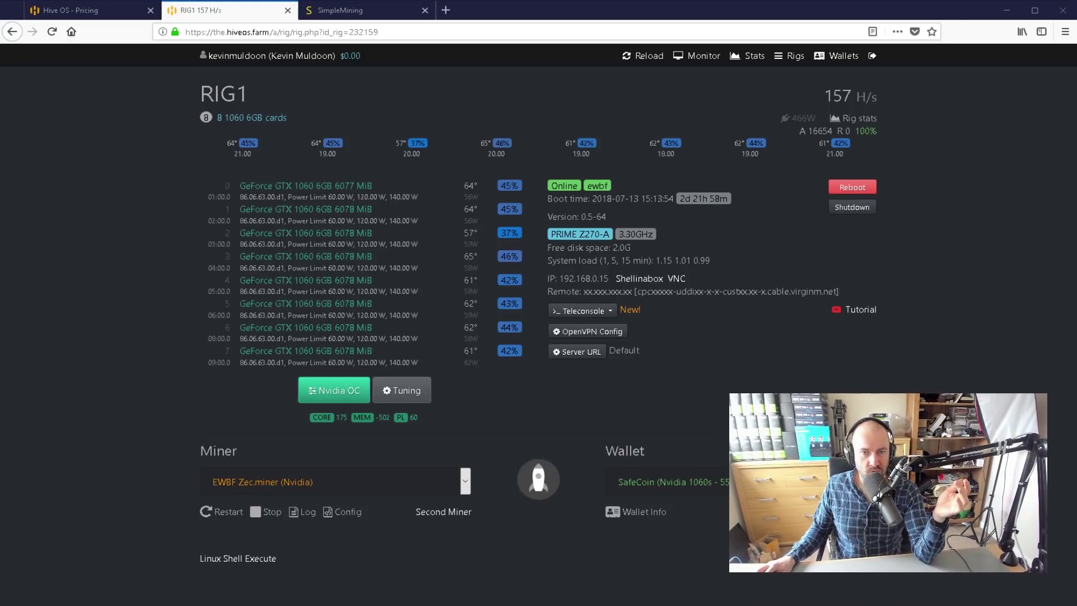
{"action": "left_click", "coordinate": [1052, 197]}
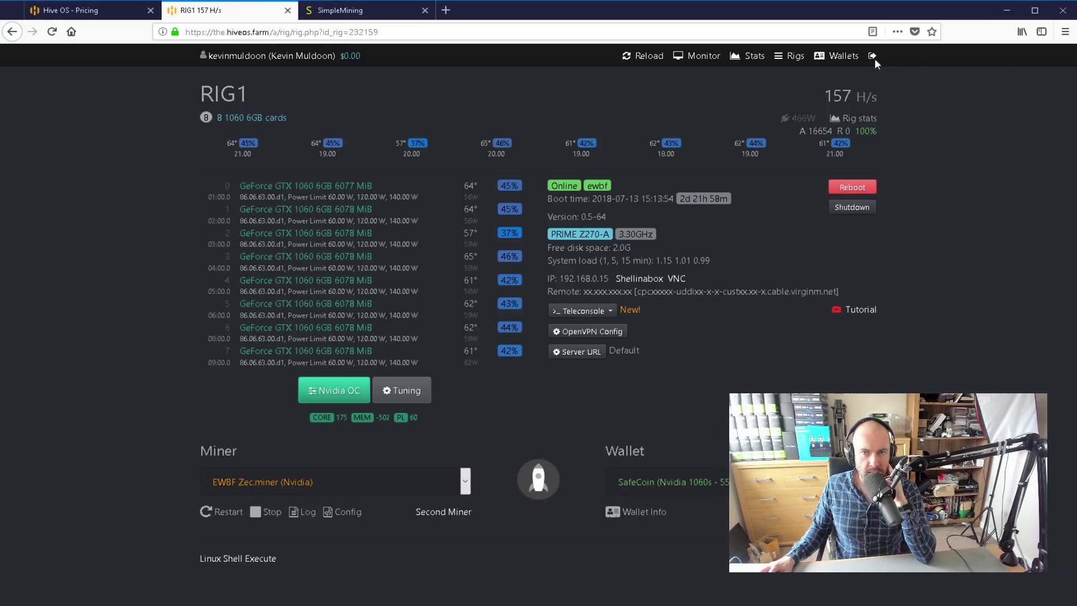
{"action": "left_click", "coordinate": [792, 56]}
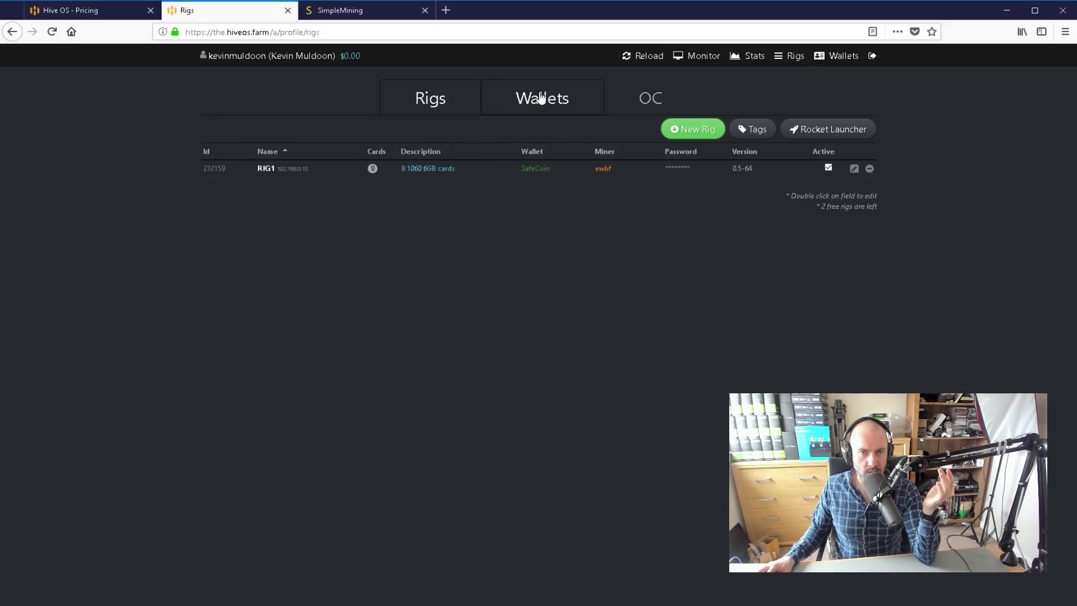
- Review the Nvidia memory and power limit settings of the saved Nvidia 1060s overclocking profile, leaving without saving
{"action": "left_click", "coordinate": [627, 98]}
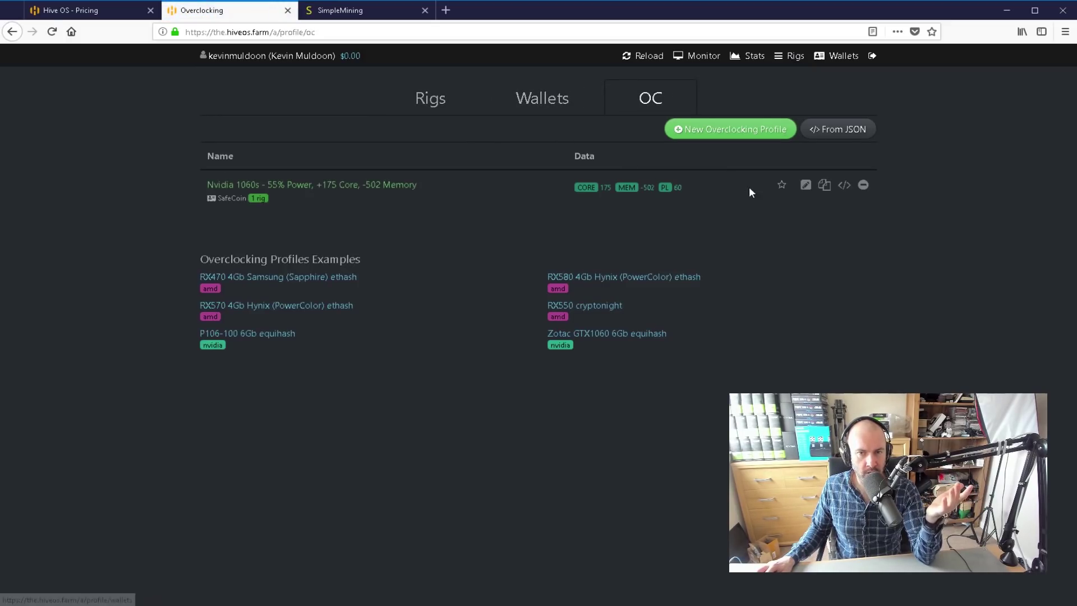
{"action": "left_click", "coordinate": [805, 185]}
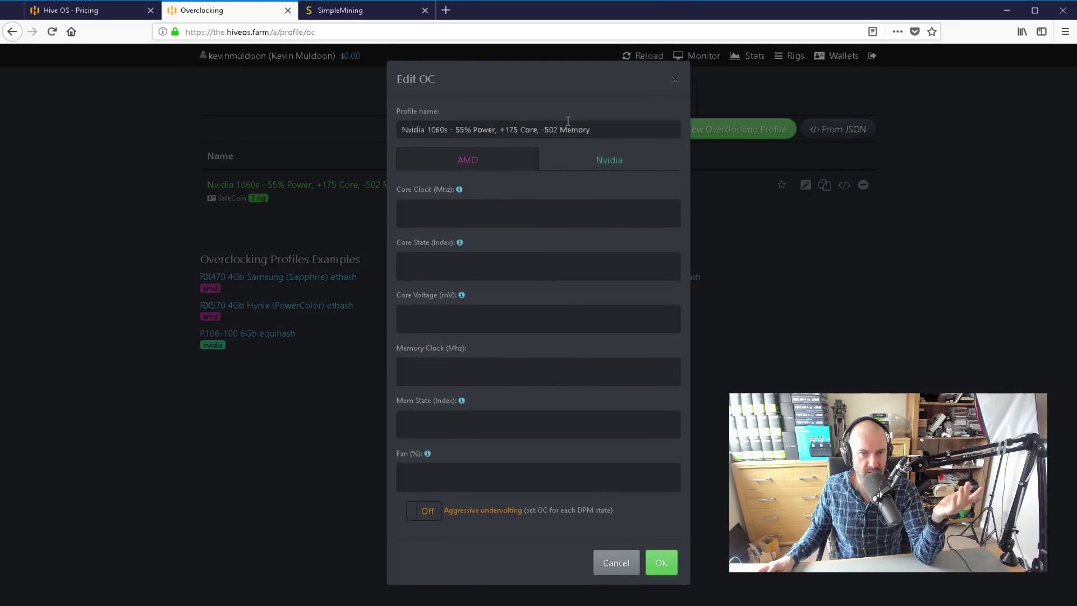
{"action": "left_click", "coordinate": [608, 163]}
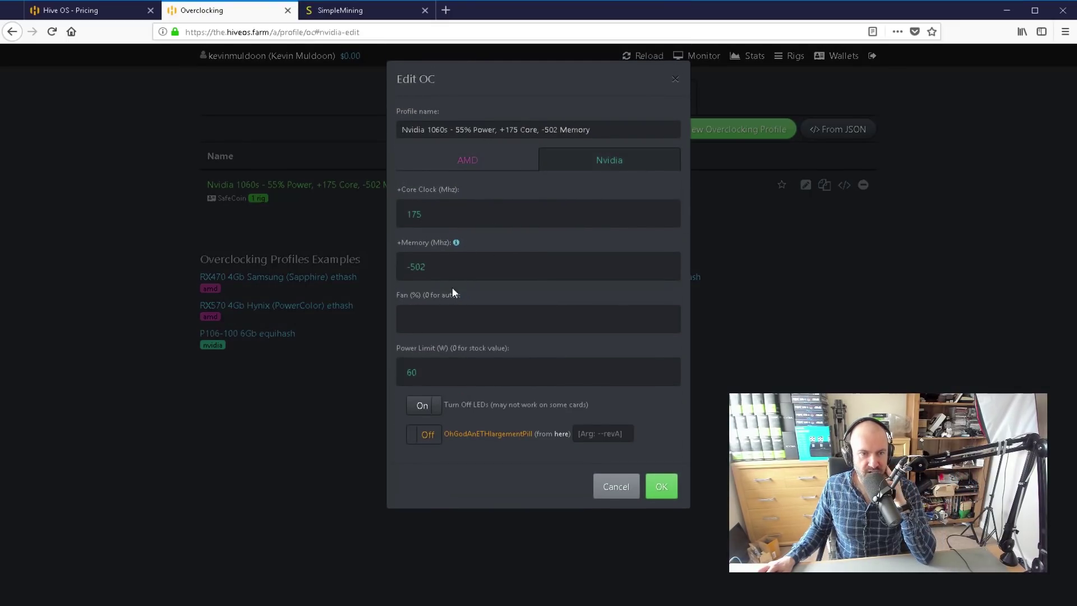
{"action": "left_click", "coordinate": [466, 277]}
{"action": "left_click", "coordinate": [466, 371]}
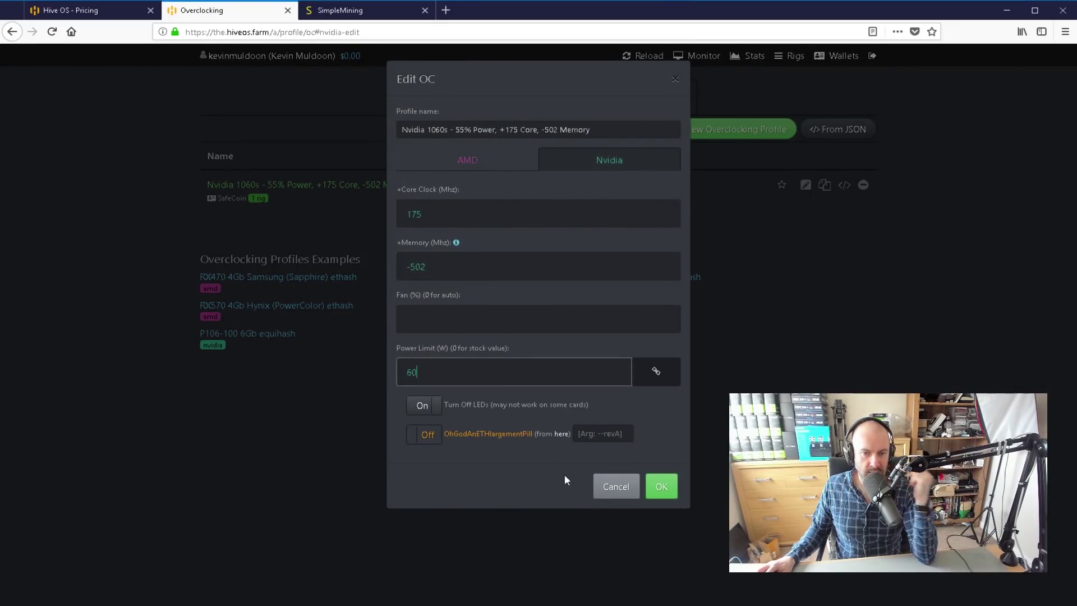
{"action": "left_click", "coordinate": [616, 486]}
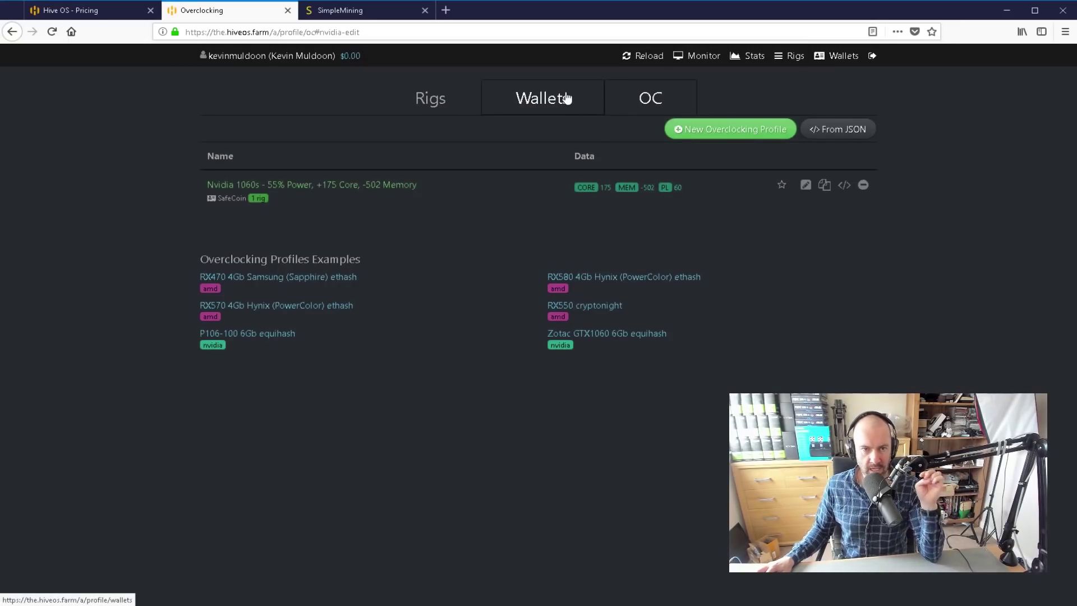
- Open the wallets list and take a brief look at the SafeCoin wallet's settings without changing them
{"action": "left_click", "coordinate": [580, 107]}
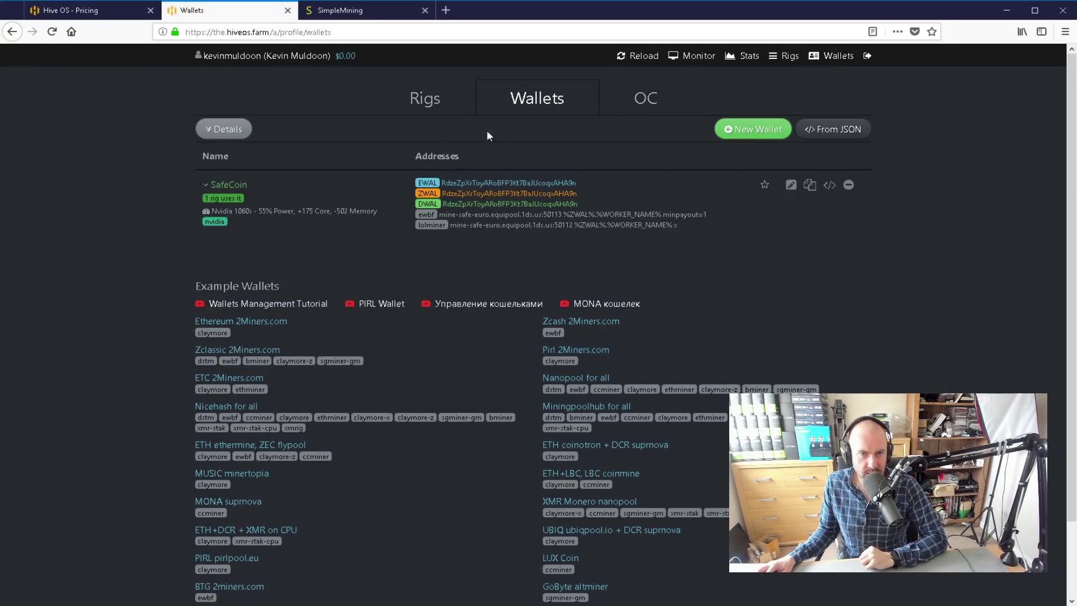
{"action": "left_click", "coordinate": [836, 58]}
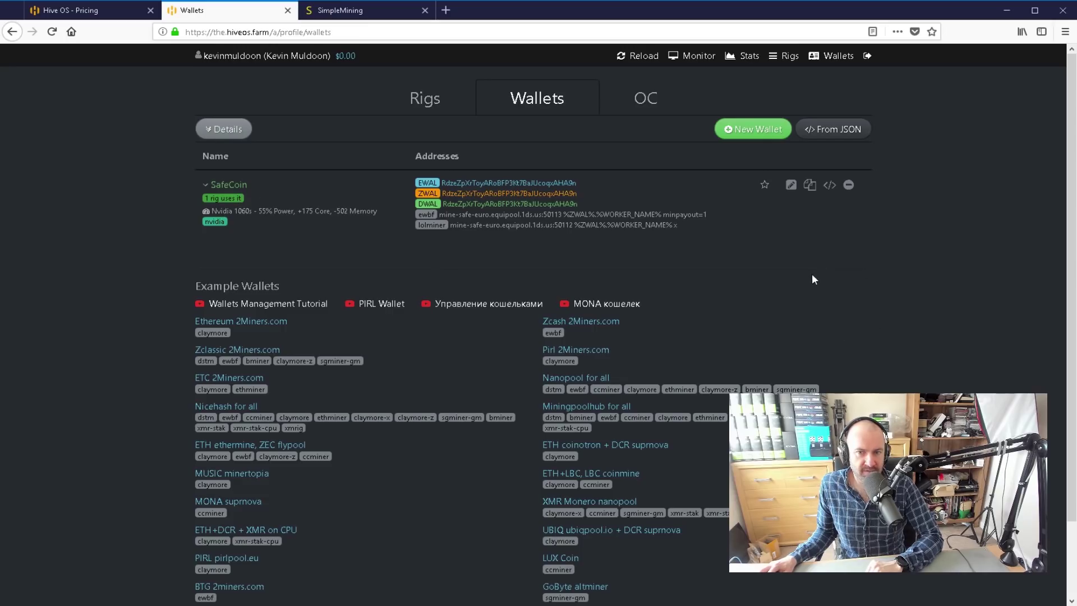
{"action": "left_click", "coordinate": [790, 187]}
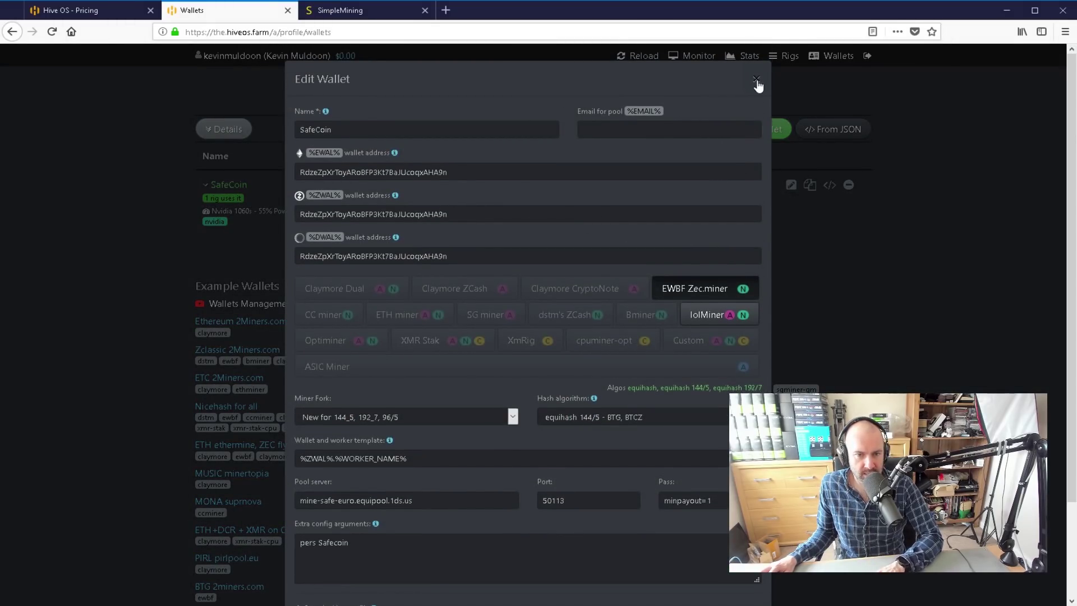
{"action": "left_click", "coordinate": [757, 80]}
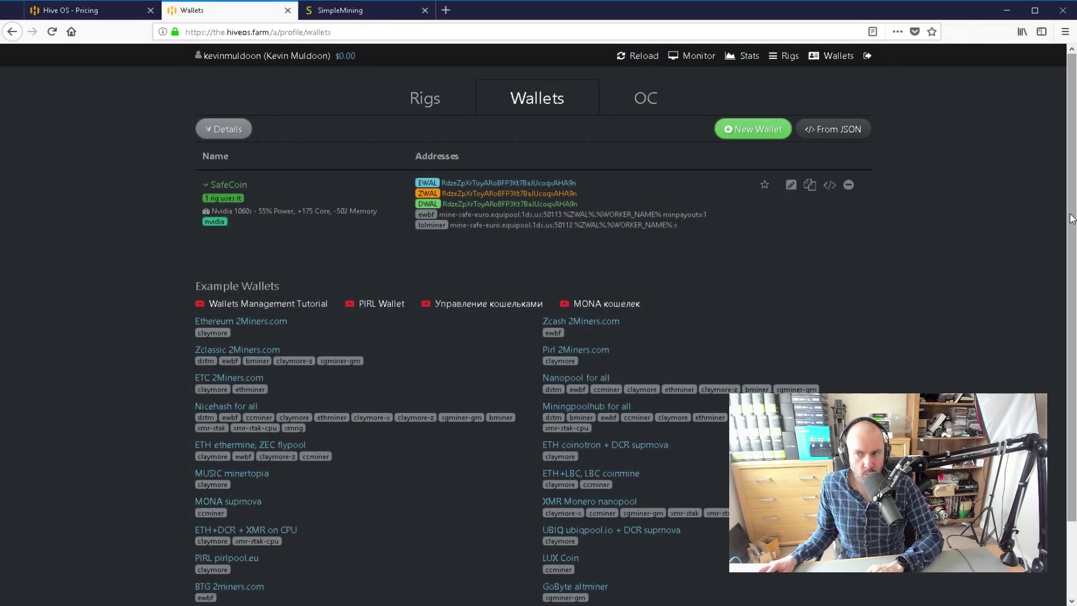
- Browse the example wallets and preview the Nicehash for all template without creating a wallet
{"action": "scroll", "coordinate": [870, 348], "scroll_direction": "down", "scroll_amount": 2}
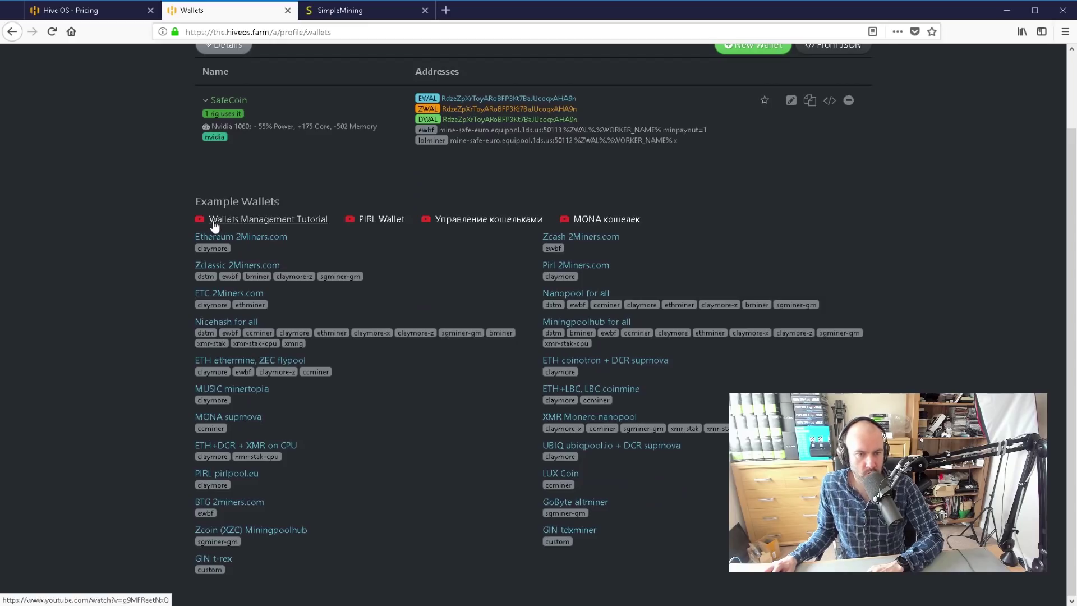
{"action": "scroll", "coordinate": [375, 422], "scroll_direction": "up", "scroll_amount": 2}
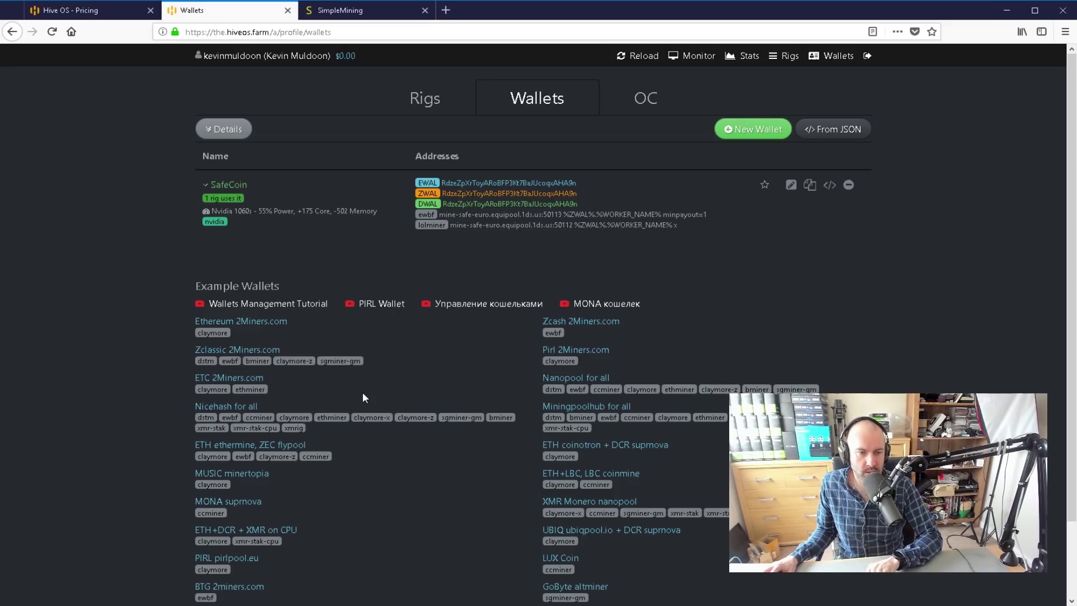
{"action": "scroll", "coordinate": [362, 394], "scroll_direction": "down", "scroll_amount": 2}
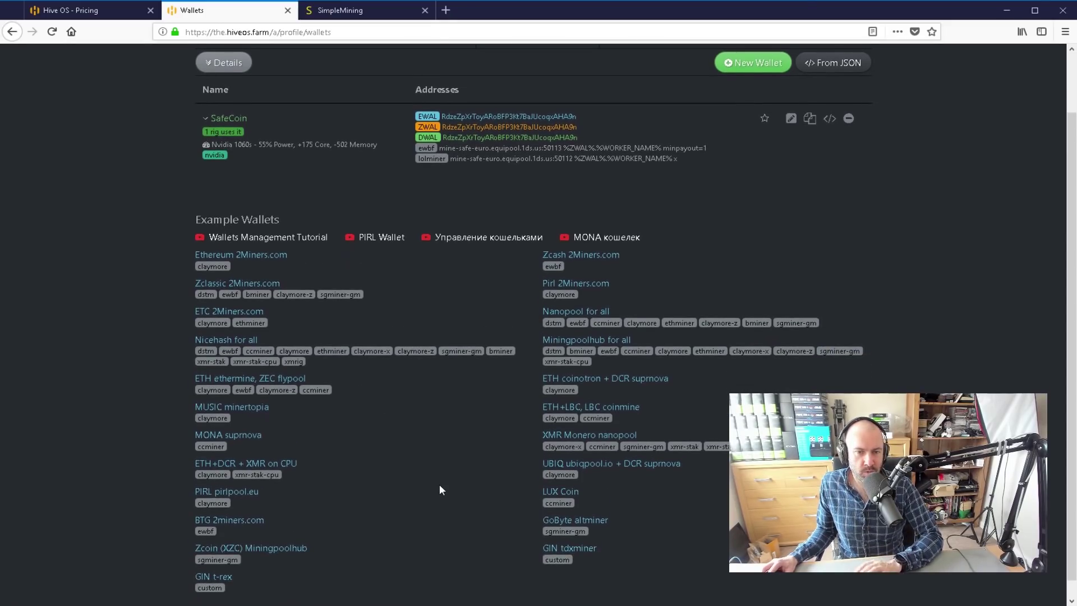
{"action": "scroll", "coordinate": [450, 508], "scroll_direction": "up", "scroll_amount": 2}
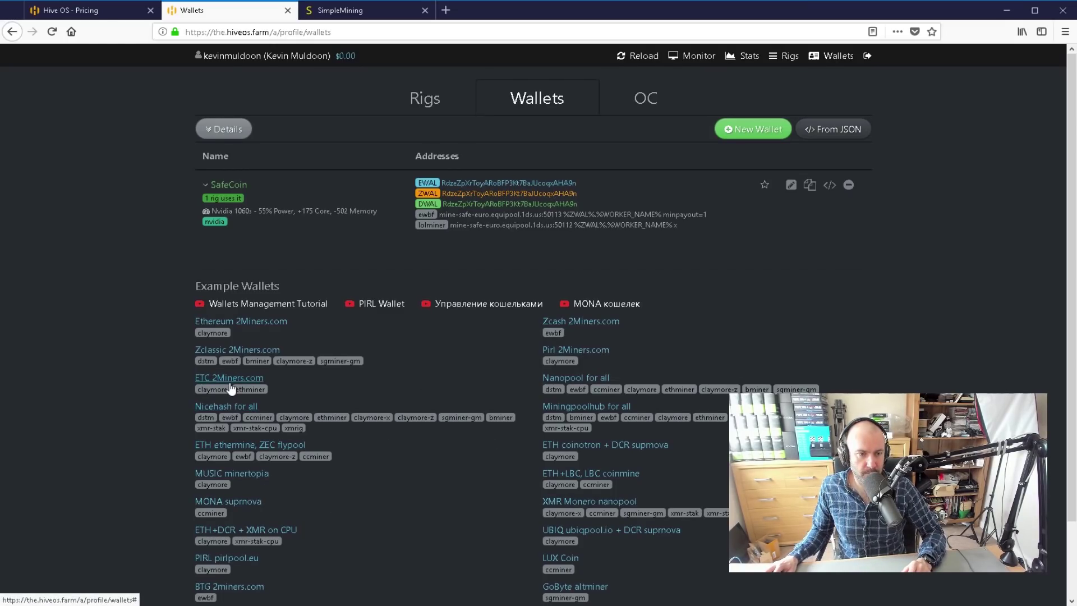
{"action": "left_click", "coordinate": [236, 407]}
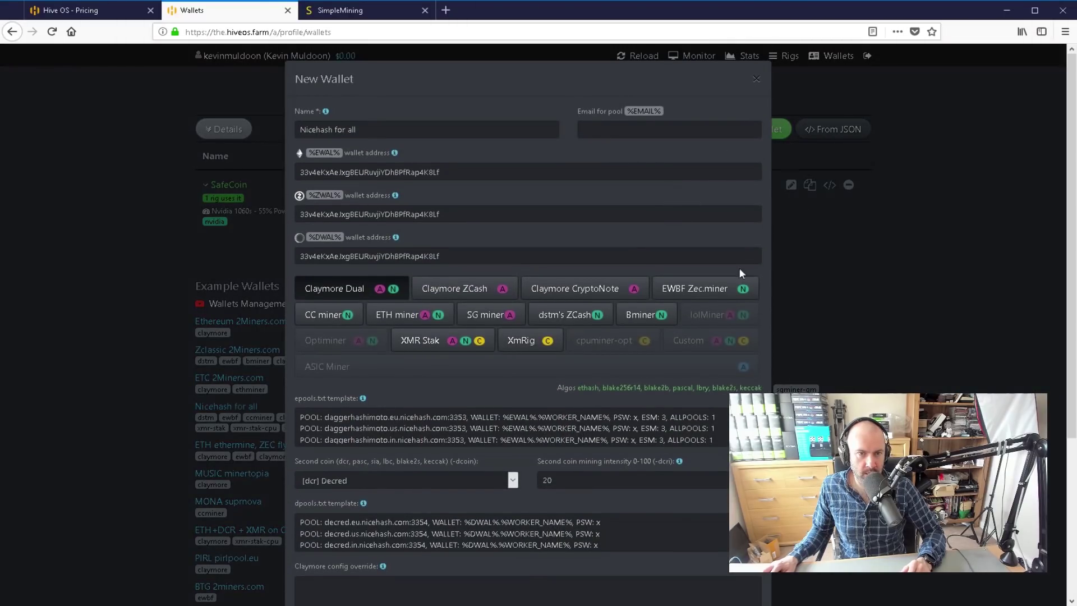
{"action": "left_click", "coordinate": [756, 80]}
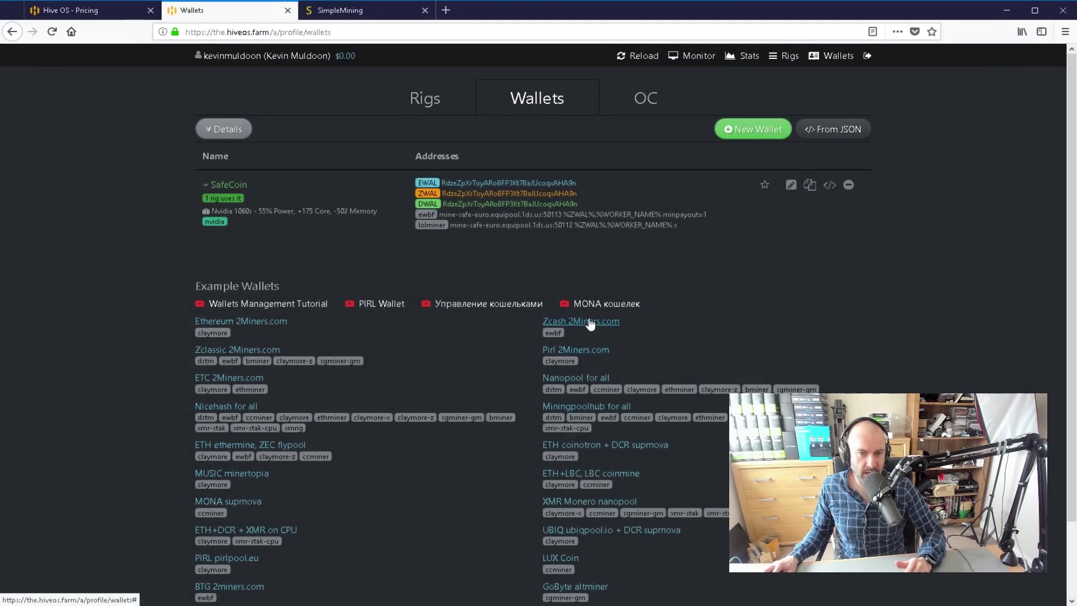
- Preview the Zcash 2Miners.com and ETH+DCR + XMR on CPU example wallets, closing each without saving
{"action": "left_click", "coordinate": [580, 323]}
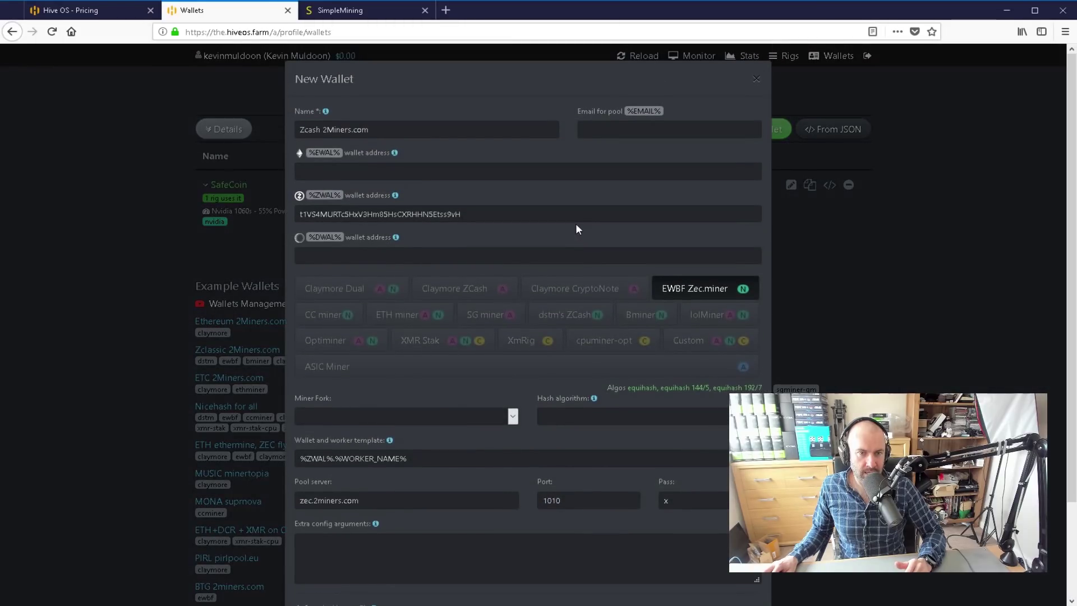
{"action": "left_click", "coordinate": [756, 79]}
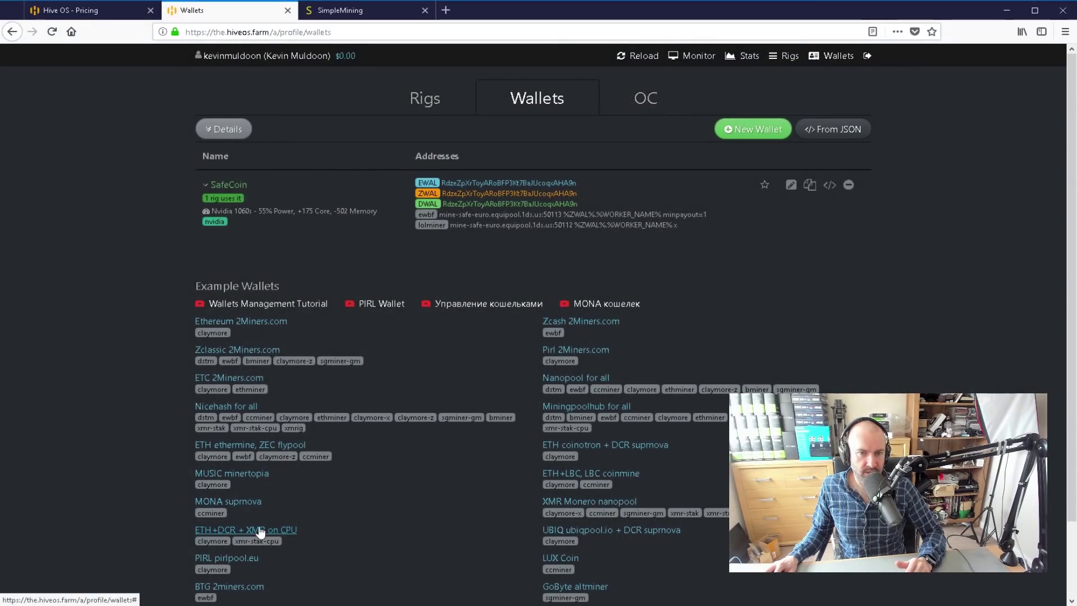
{"action": "left_click", "coordinate": [237, 530]}
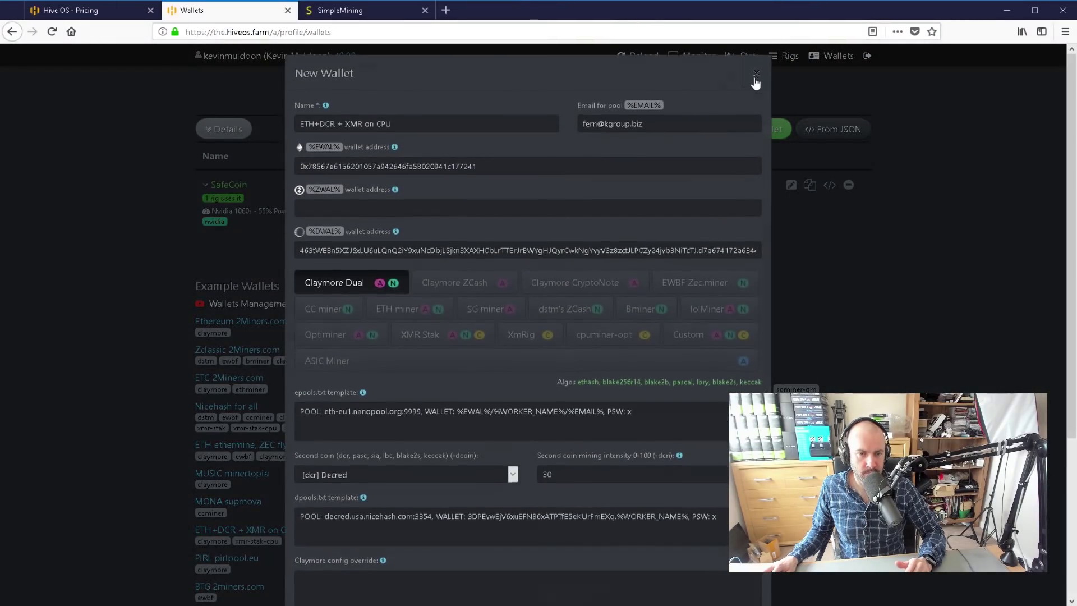
{"action": "left_click", "coordinate": [756, 80]}
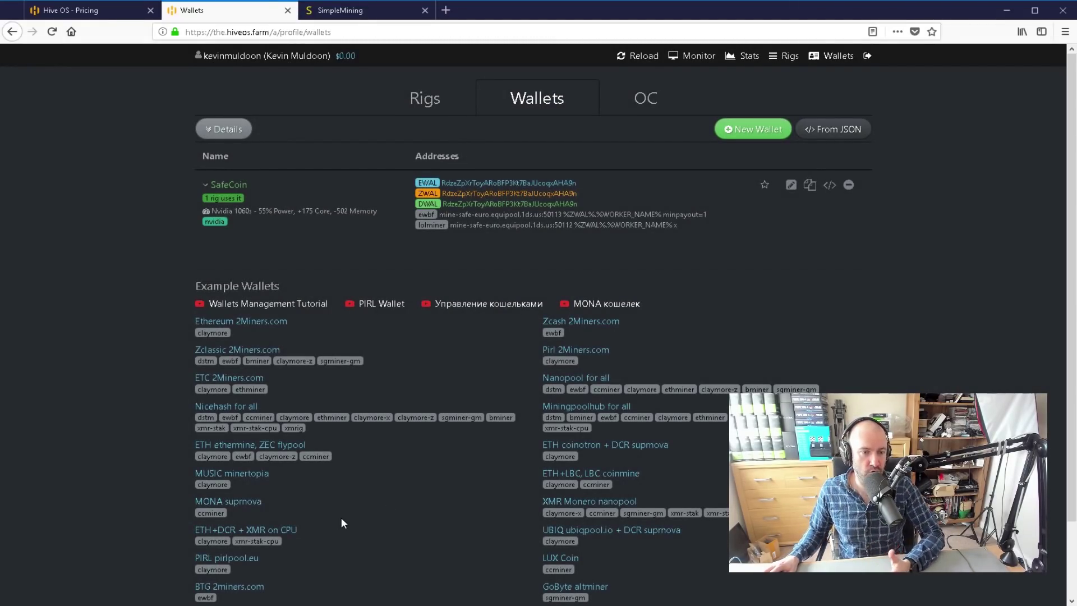
- Preview the Zclassic 2Miners.com example wallet's miner and pool settings without creating a wallet
{"action": "left_click", "coordinate": [240, 350]}
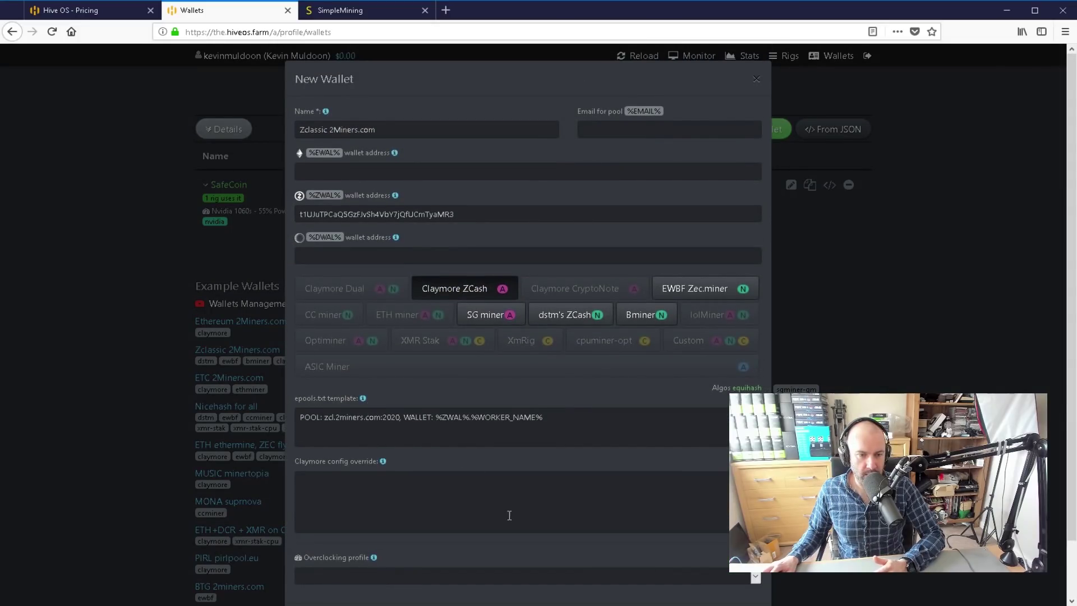
{"action": "scroll", "coordinate": [457, 487], "scroll_direction": "up", "scroll_amount": 2}
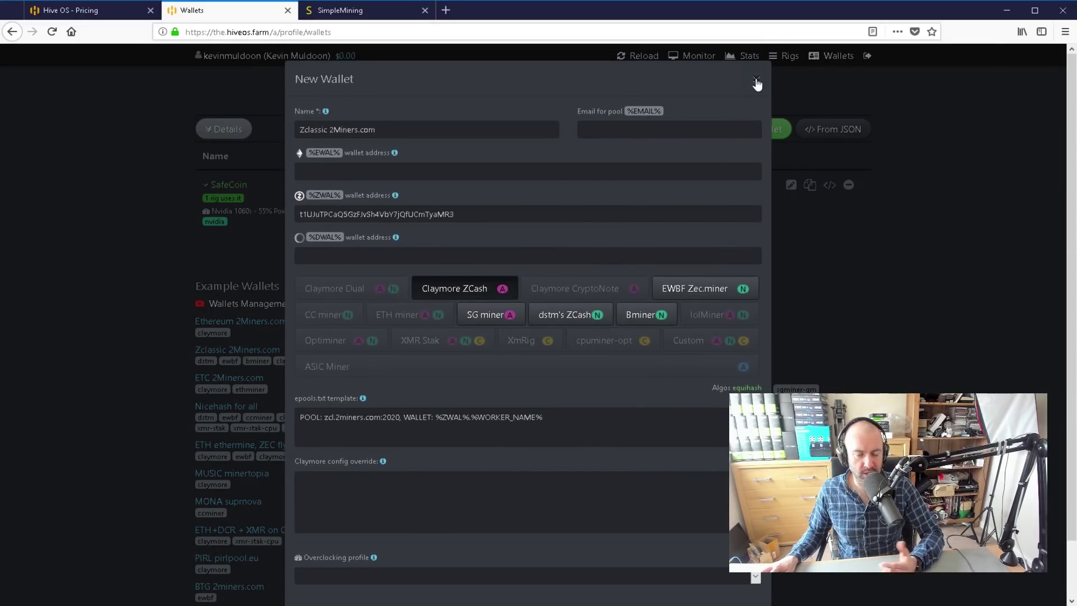
{"action": "left_click", "coordinate": [757, 82]}
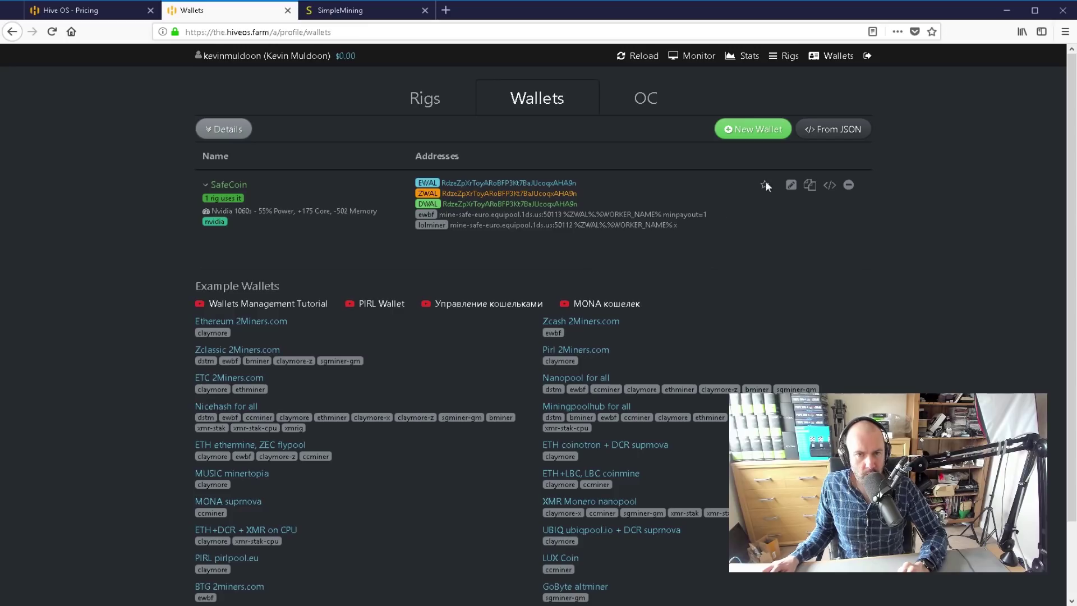
- Open the SafeCoin wallet for editing and examine its name and %EWAL% wallet address
{"action": "left_click", "coordinate": [791, 185]}
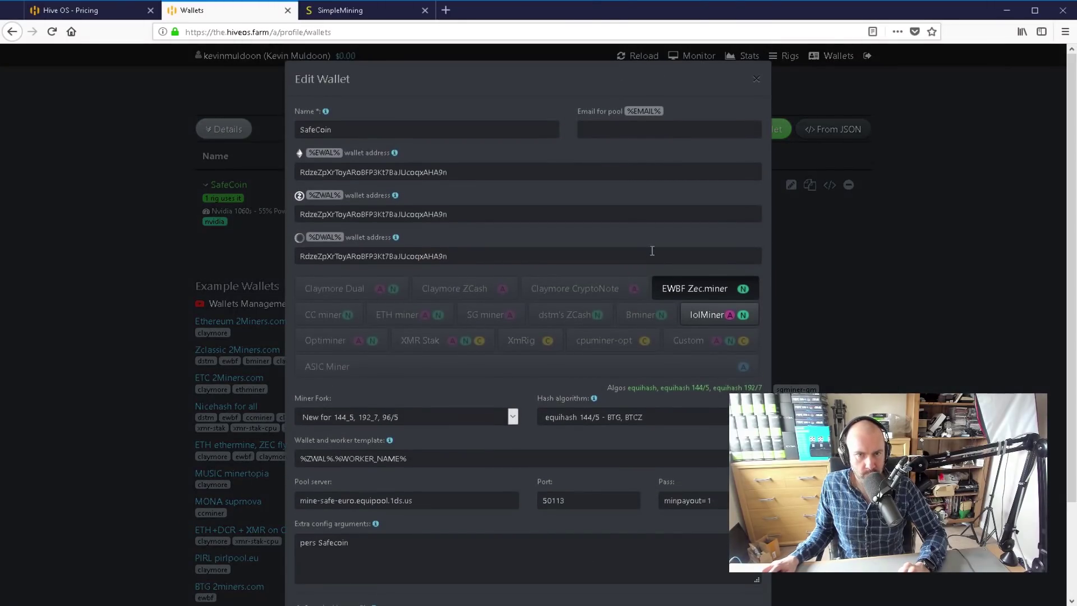
{"action": "double_click", "coordinate": [359, 124]}
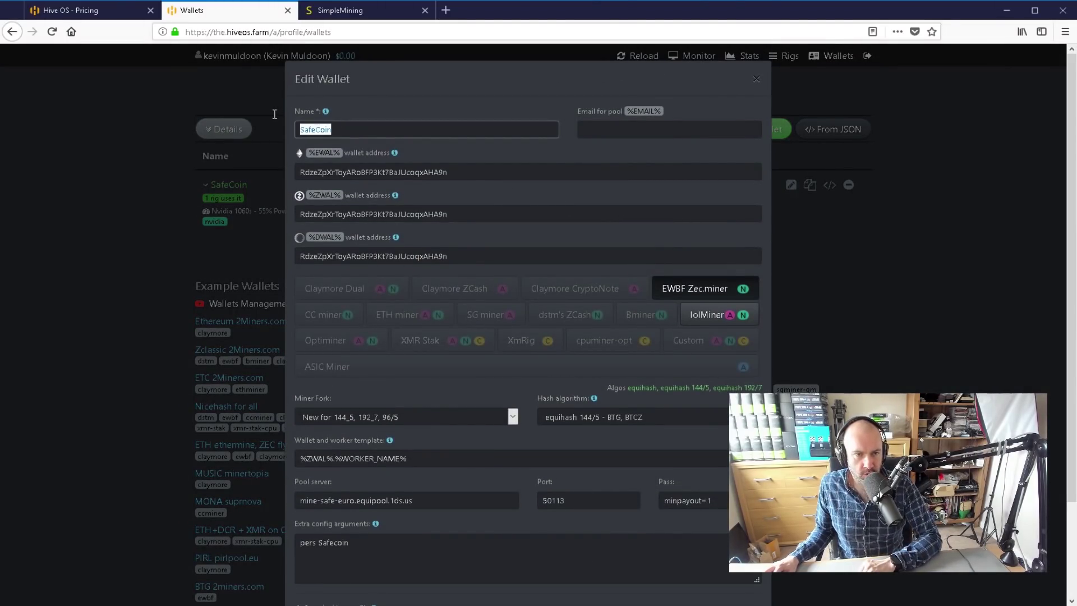
{"action": "left_click", "coordinate": [477, 170]}
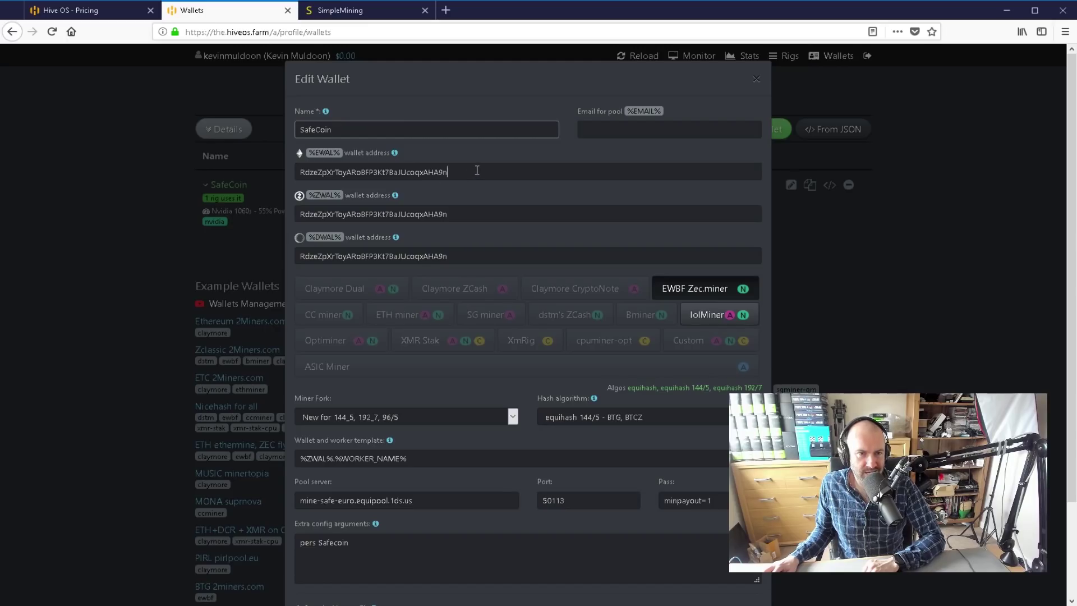
{"action": "left_click_drag", "start_coordinate": [499, 169], "coordinate": [294, 176]}
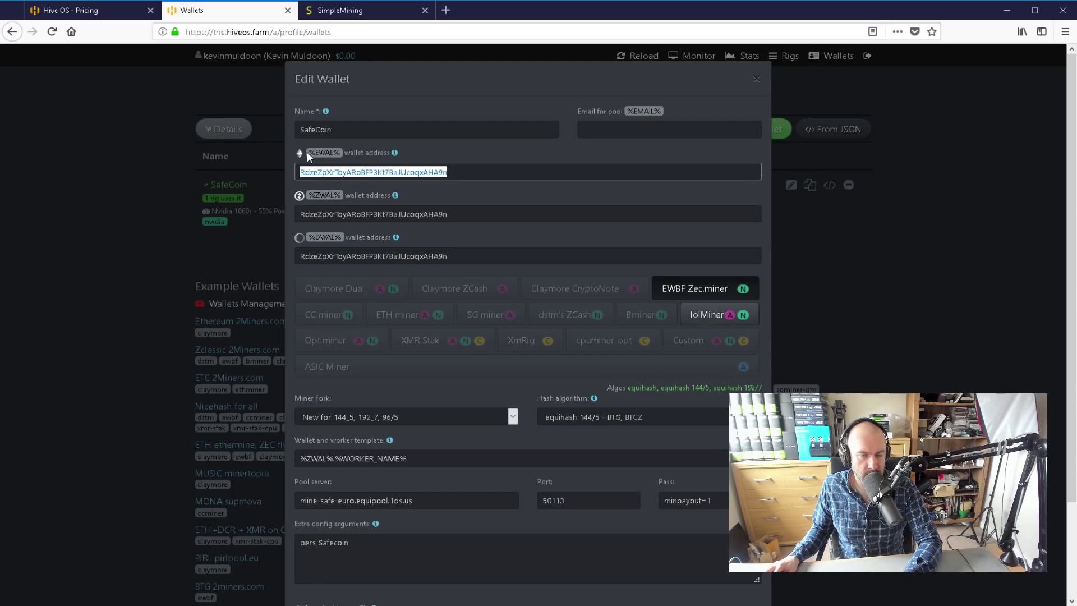
{"action": "left_click", "coordinate": [471, 175]}
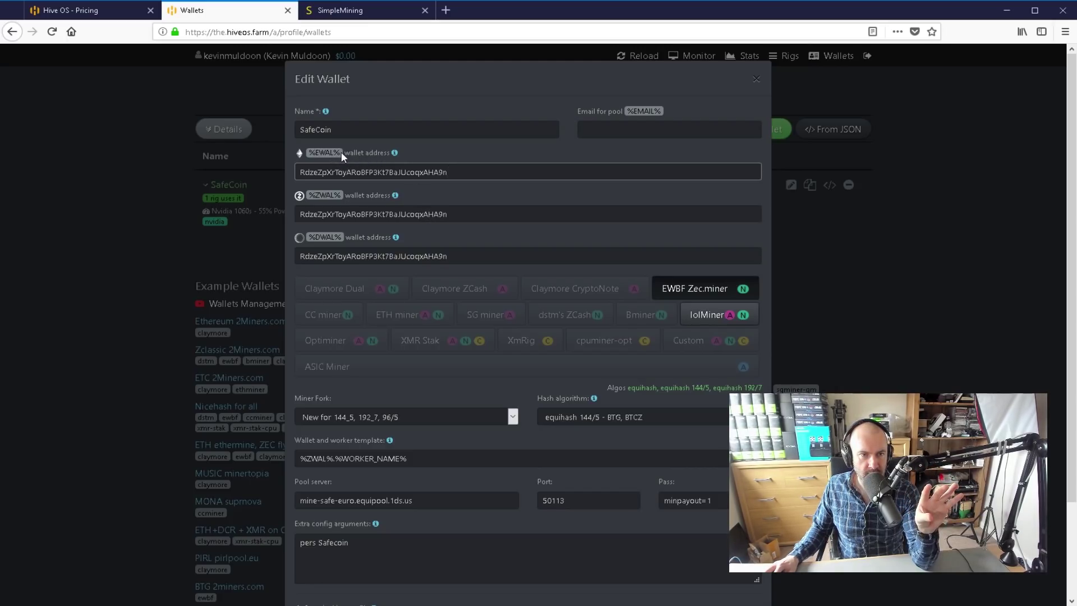
- Point out the %EWAL%, %ZWAL% and %DWAL% variable labels above the SafeCoin wallet's three addresses
{"action": "left_click_drag", "start_coordinate": [341, 152], "coordinate": [309, 156]}
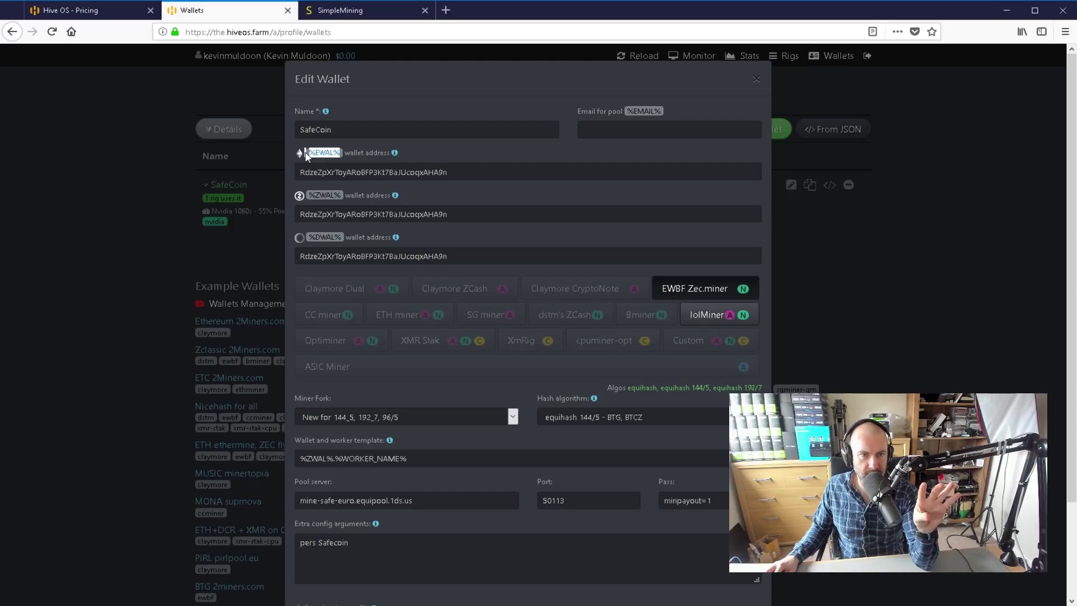
{"action": "left_click_drag", "start_coordinate": [307, 194], "coordinate": [337, 193]}
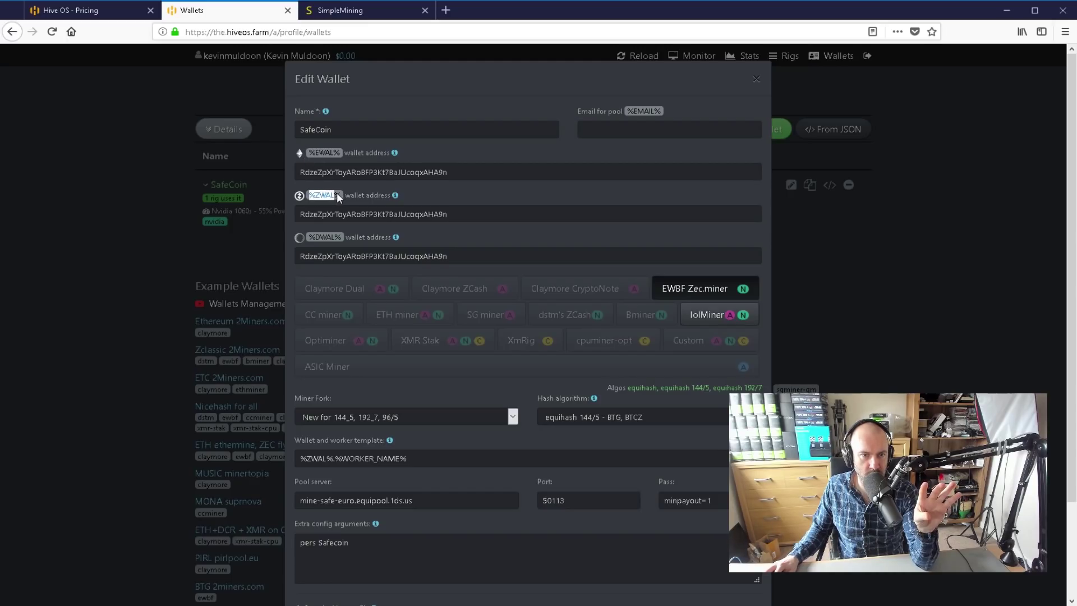
{"action": "left_click_drag", "start_coordinate": [342, 237], "coordinate": [312, 241]}
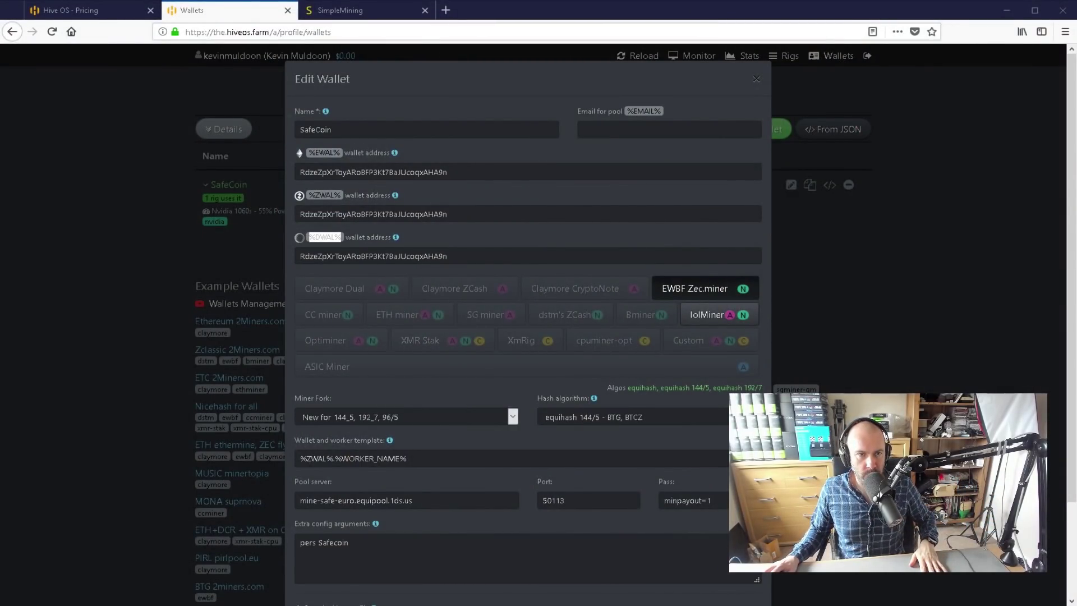
- Compare the SafeCoin wallet's %EWAL% and %DWAL% addresses with the %ZWAL% variable used in its wallet and worker template
{"action": "left_click_drag", "start_coordinate": [452, 172], "coordinate": [268, 163]}
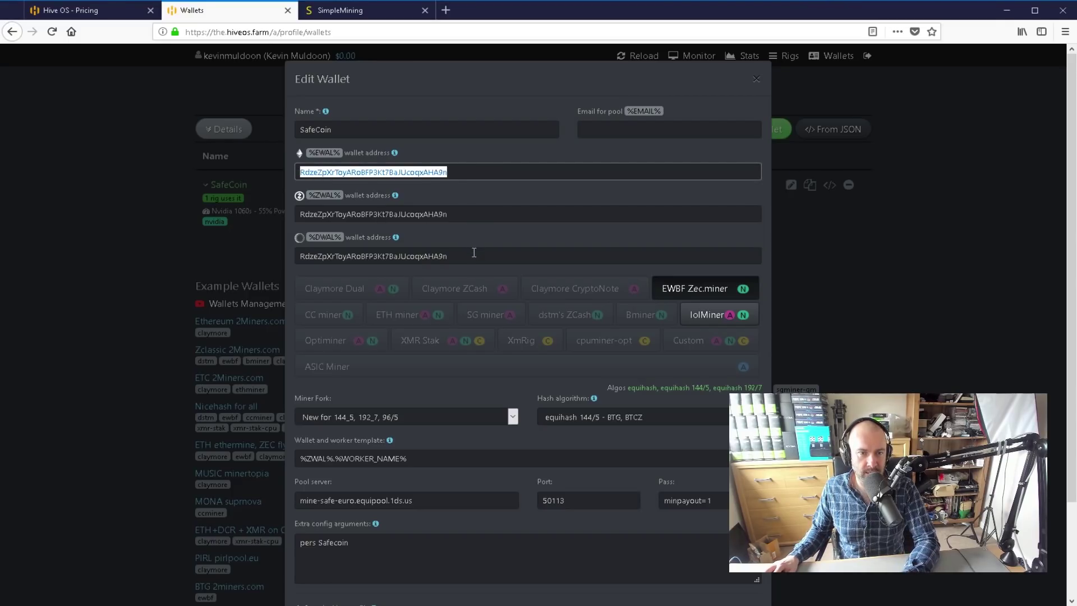
{"action": "left_click_drag", "start_coordinate": [452, 256], "coordinate": [297, 253]}
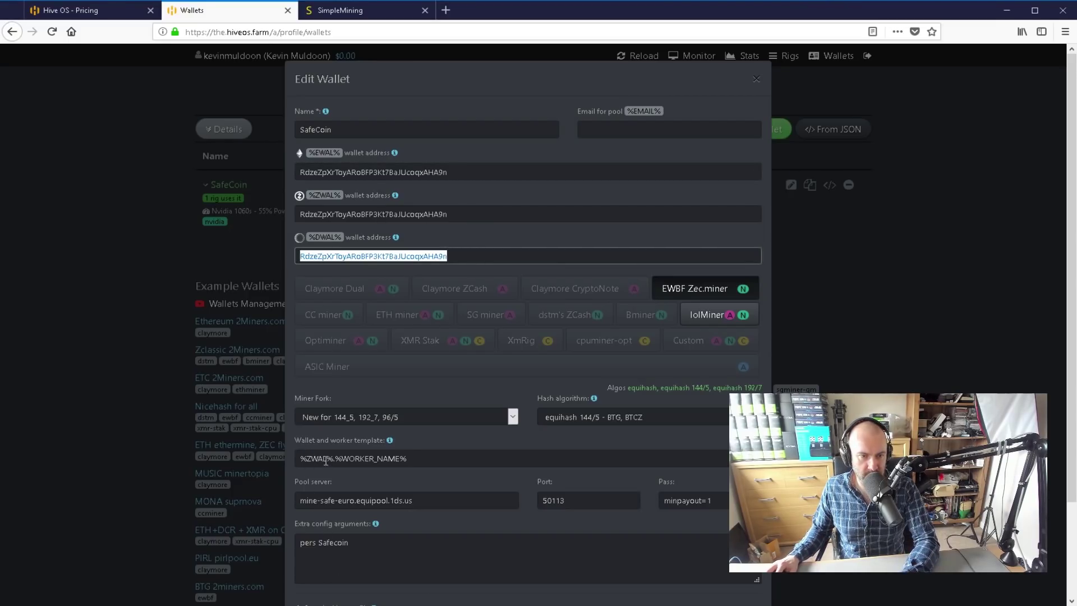
{"action": "left_click_drag", "start_coordinate": [334, 457], "coordinate": [301, 459]}
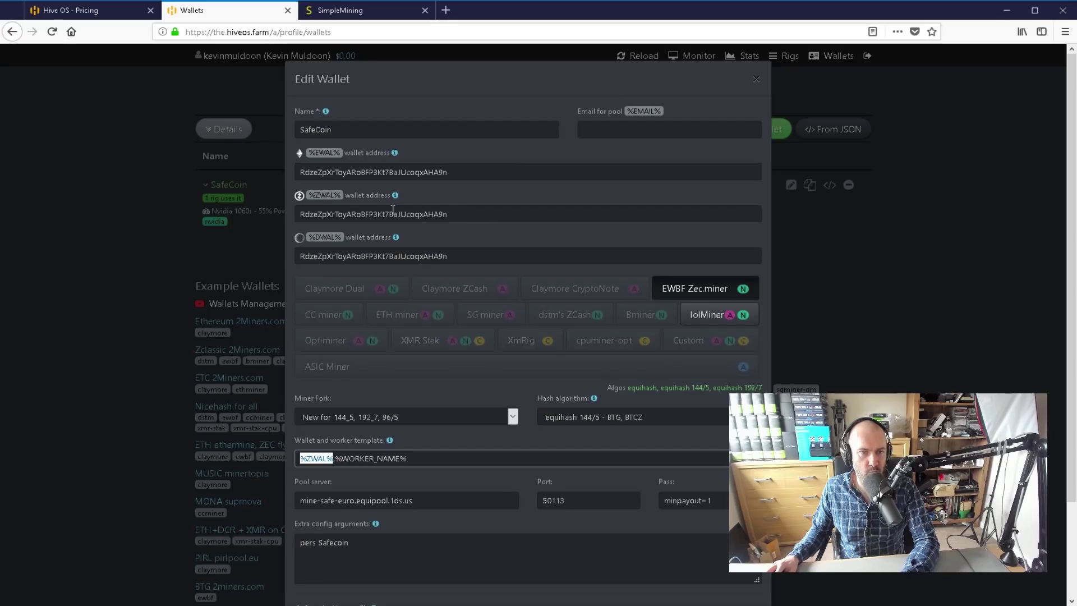
{"action": "left_click_drag", "start_coordinate": [341, 192], "coordinate": [308, 197]}
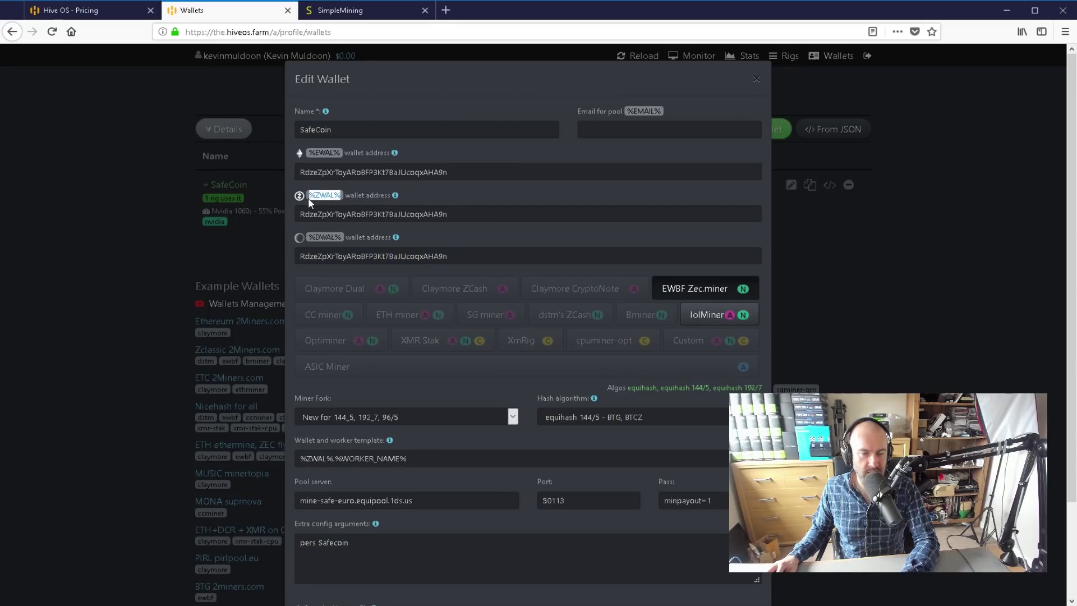
{"action": "left_click_drag", "start_coordinate": [466, 171], "coordinate": [294, 172]}
{"action": "left_click_drag", "start_coordinate": [472, 256], "coordinate": [297, 256]}
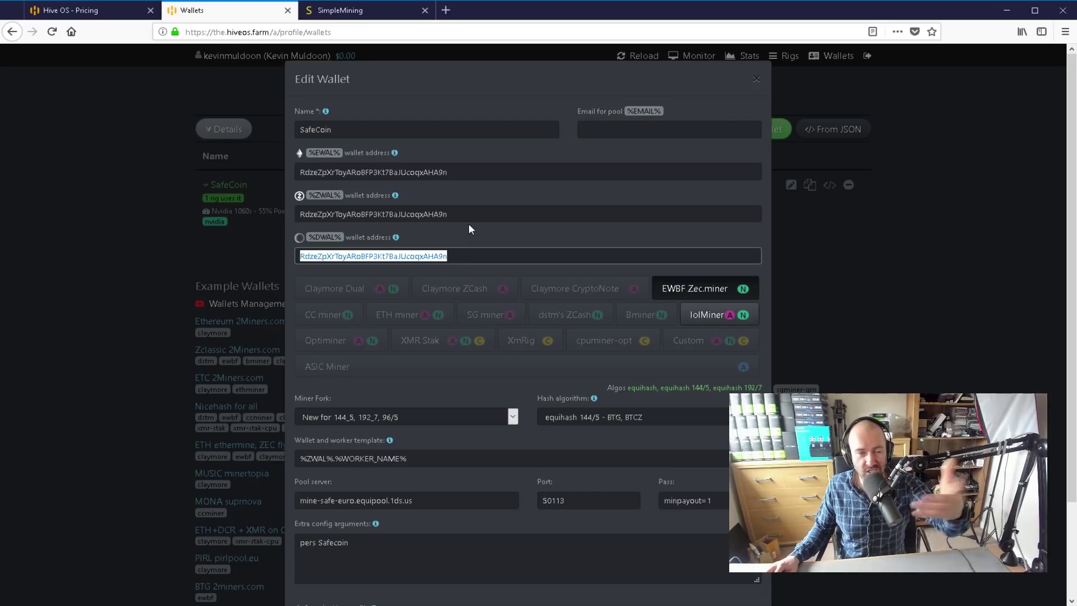
- Try clearing the SafeCoin wallet's %EWAL% address, restore it, and highlight the %ZWAL% address for comparison
{"action": "left_click_drag", "start_coordinate": [491, 175], "coordinate": [296, 172]}
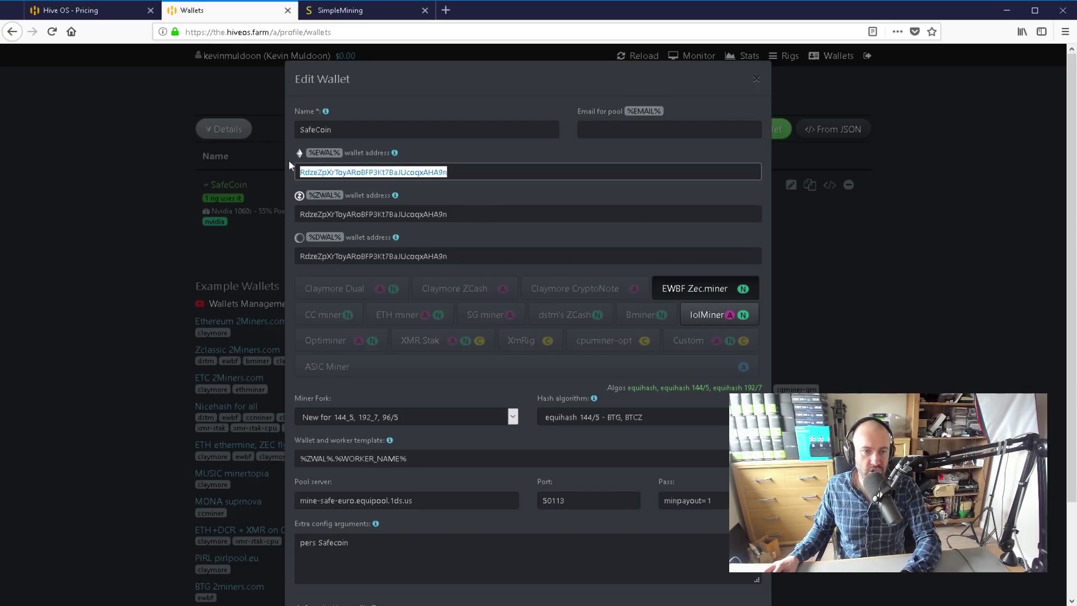
{"action": "key", "text": "BackSpace"}
{"action": "key", "text": "ctrl+z"}
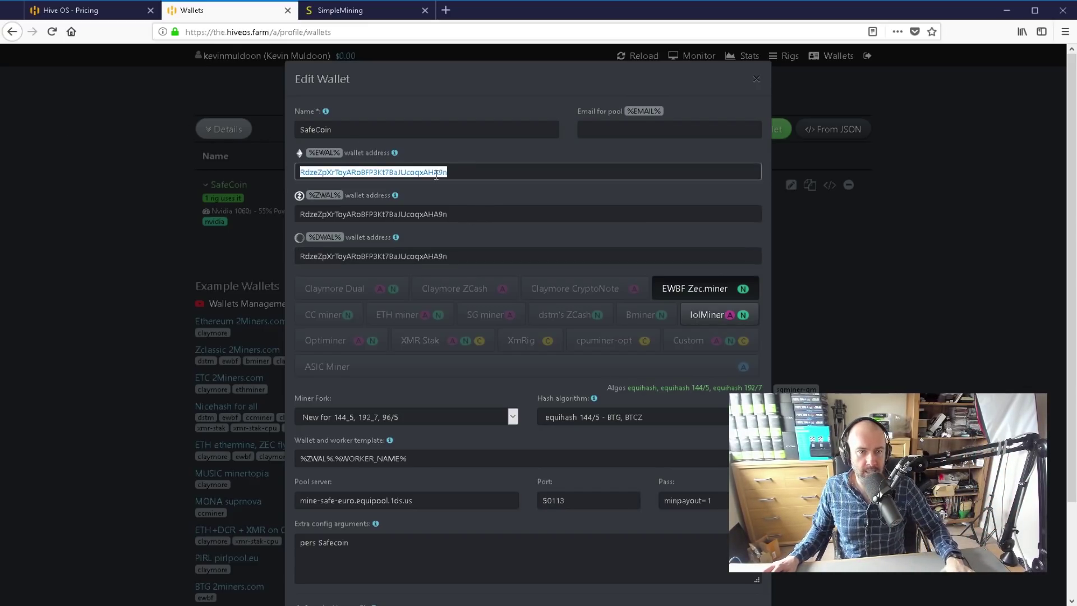
{"action": "left_click_drag", "start_coordinate": [494, 213], "coordinate": [223, 208]}
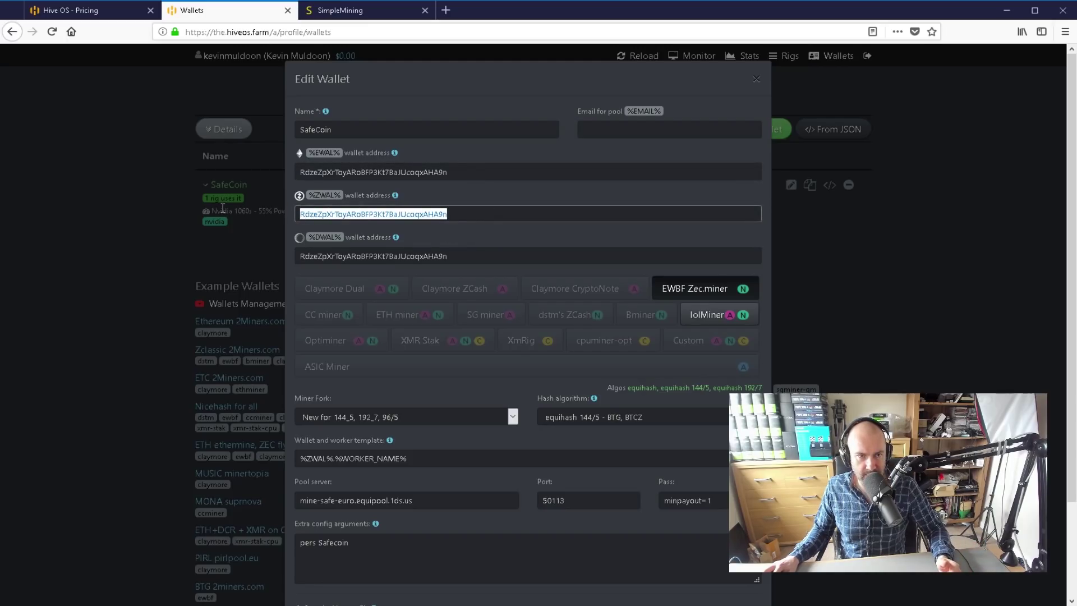
{"action": "left_click_drag", "start_coordinate": [500, 209], "coordinate": [120, 207]}
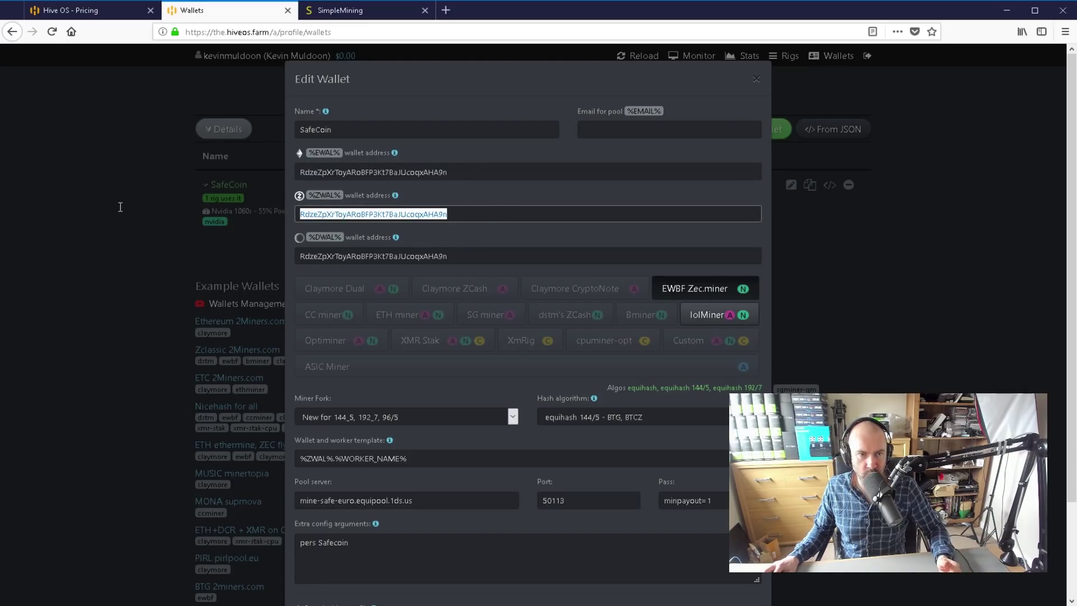
- Read the help notes for the %EWAL%, %ZWAL% and %DWAL% addresses and point out the %EMAIL% pool variable
{"action": "left_click", "coordinate": [395, 153]}
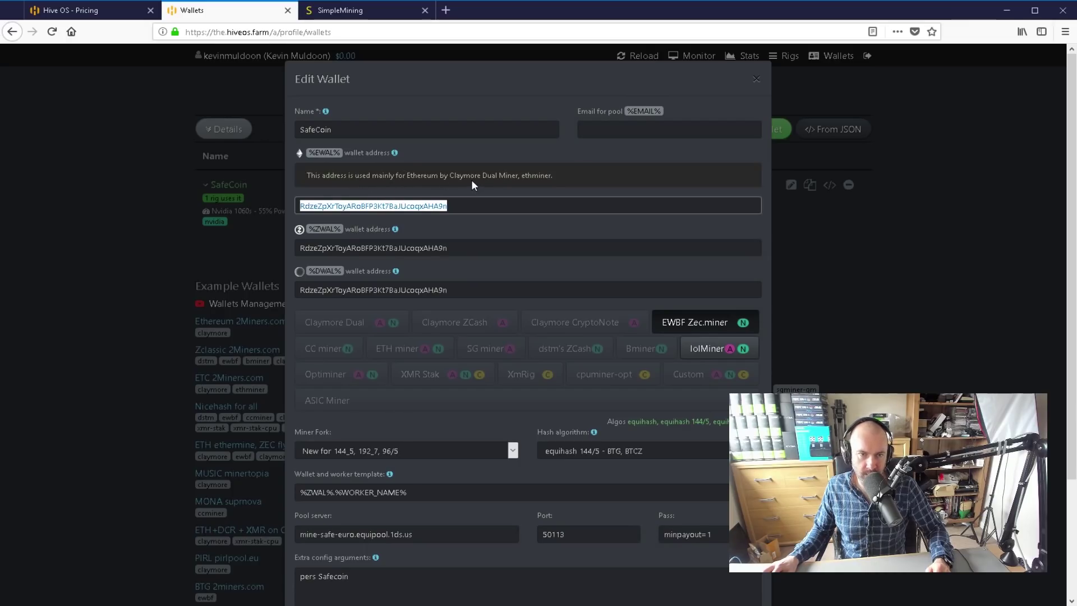
{"action": "left_click", "coordinate": [395, 229]}
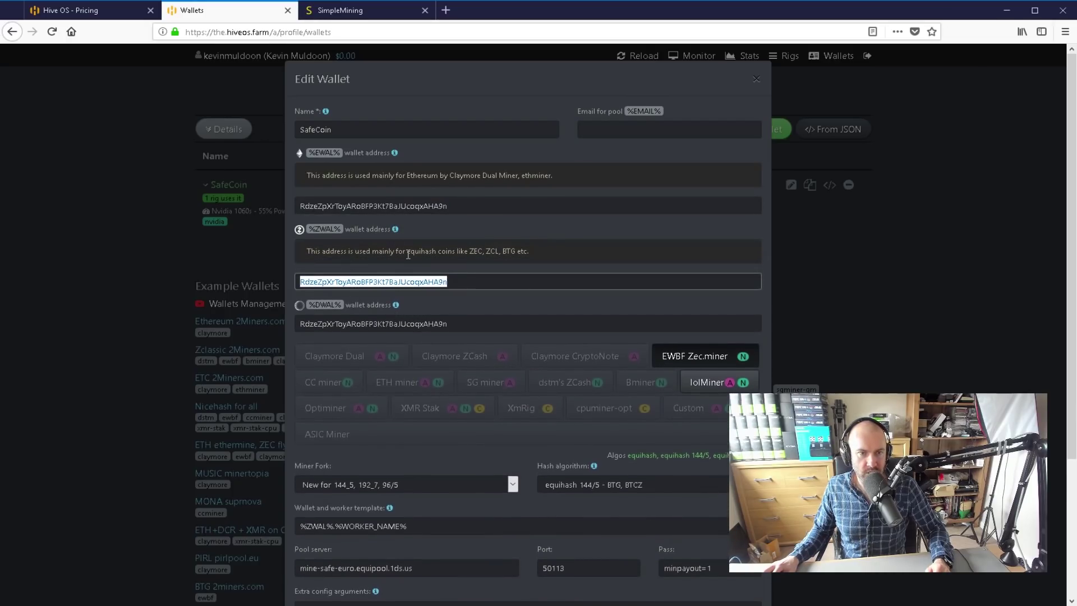
{"action": "left_click", "coordinate": [396, 306]}
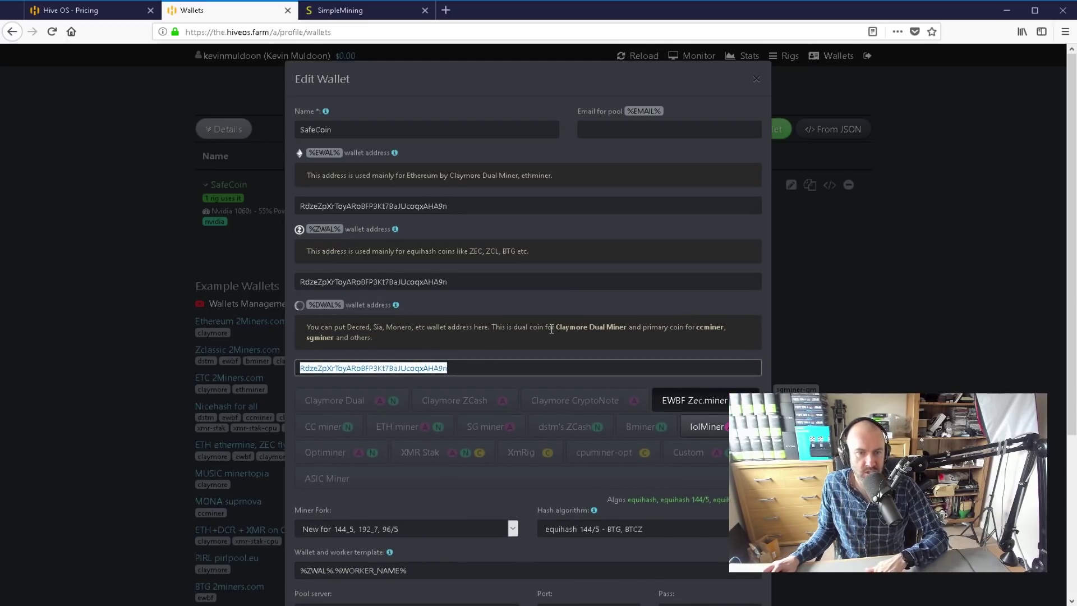
{"action": "scroll", "coordinate": [495, 386], "scroll_direction": "down", "scroll_amount": 3}
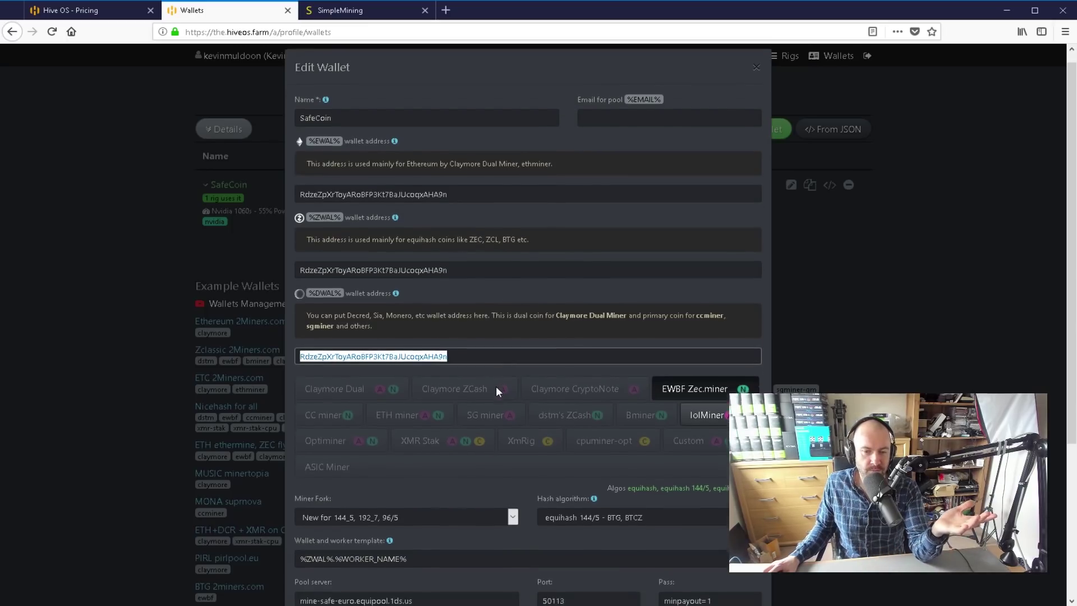
{"action": "scroll", "coordinate": [472, 362], "scroll_direction": "up", "scroll_amount": 3}
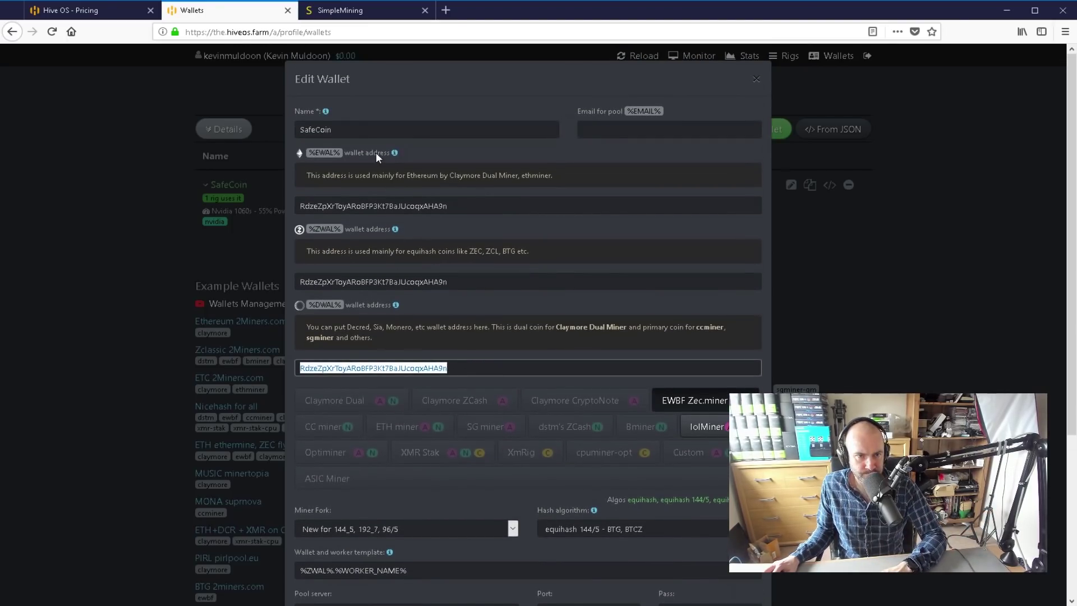
{"action": "left_click", "coordinate": [385, 123]}
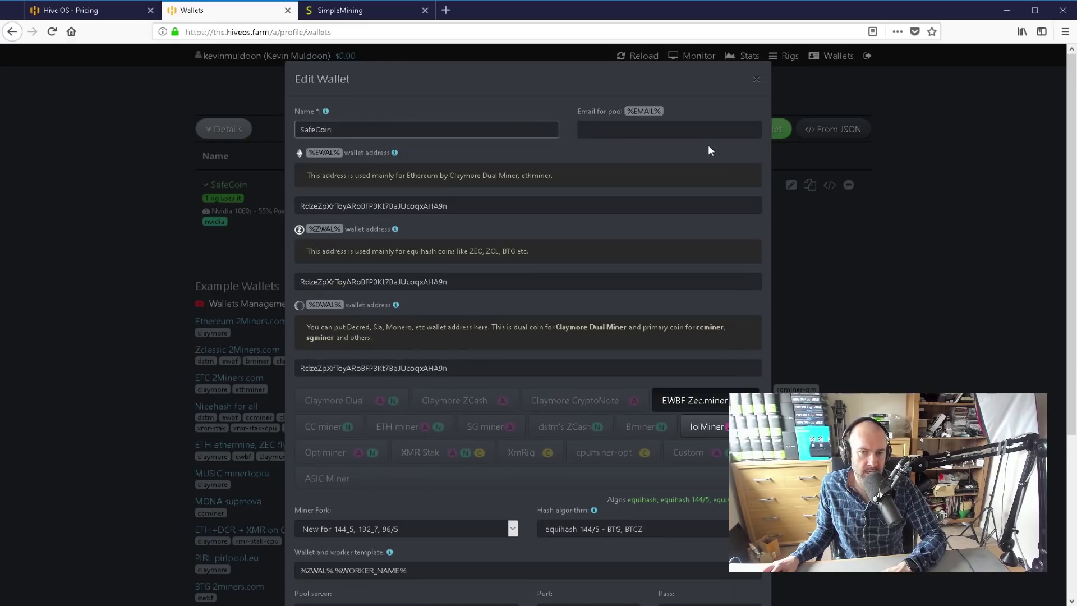
{"action": "left_click_drag", "start_coordinate": [628, 109], "coordinate": [664, 115]}
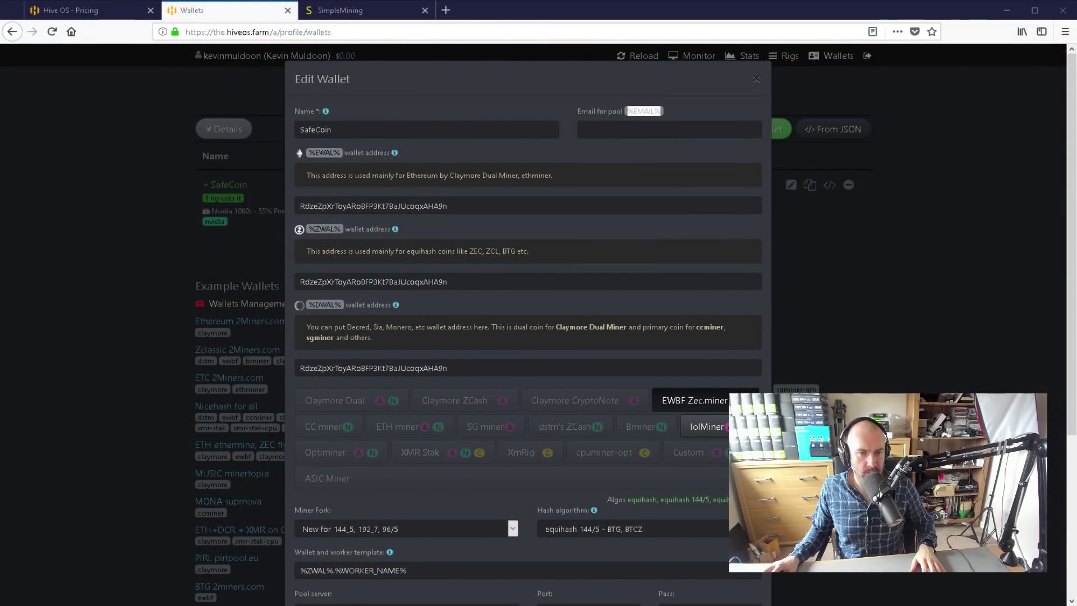
- Hide the help notes for the %DWAL%, %ZWAL% and %EWAL% wallet addresses
{"action": "scroll", "coordinate": [395, 162], "scroll_direction": "down", "scroll_amount": 3}
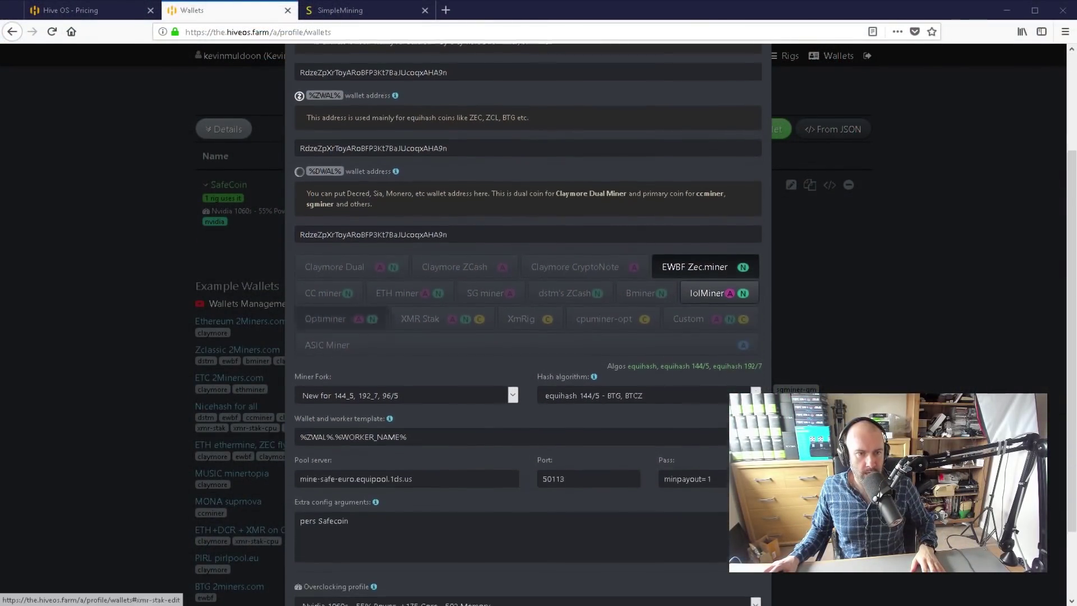
{"action": "left_click", "coordinate": [395, 158]}
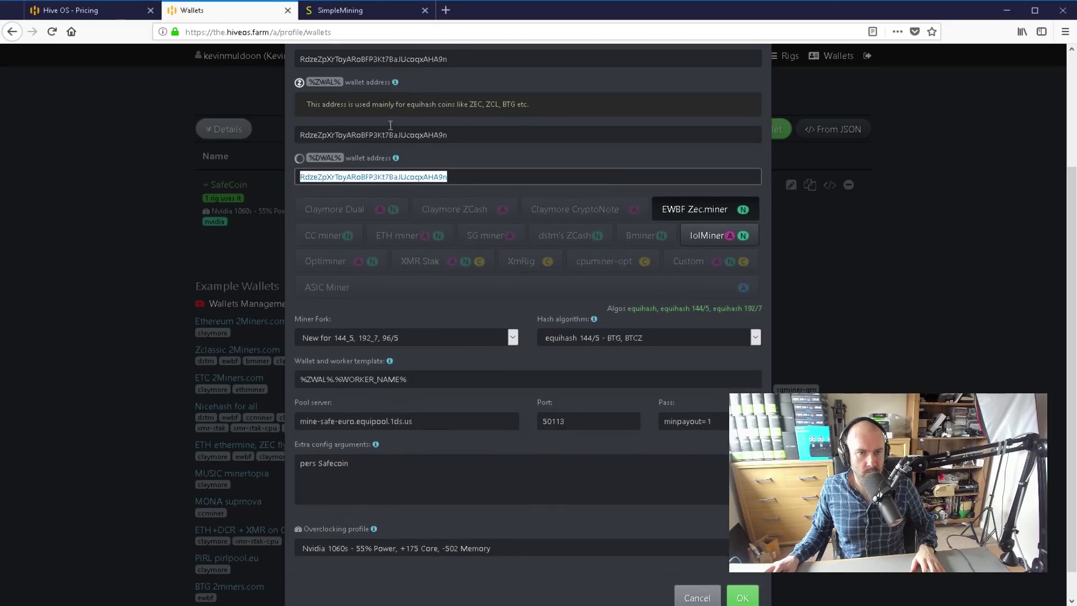
{"action": "left_click", "coordinate": [395, 83]}
{"action": "scroll", "coordinate": [387, 149], "scroll_direction": "up", "scroll_amount": 3}
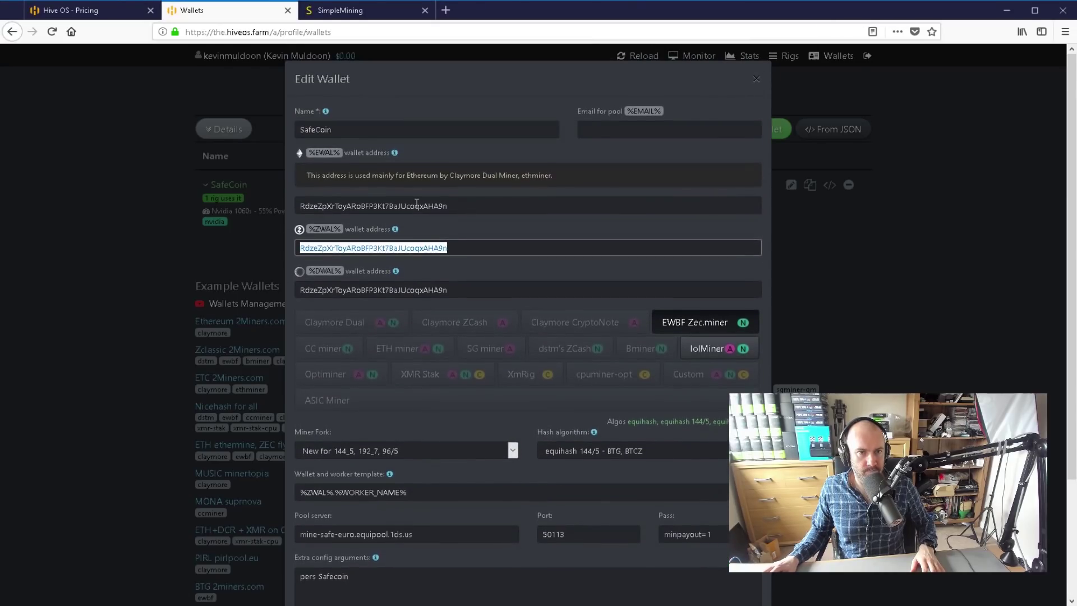
{"action": "left_click", "coordinate": [394, 153]}
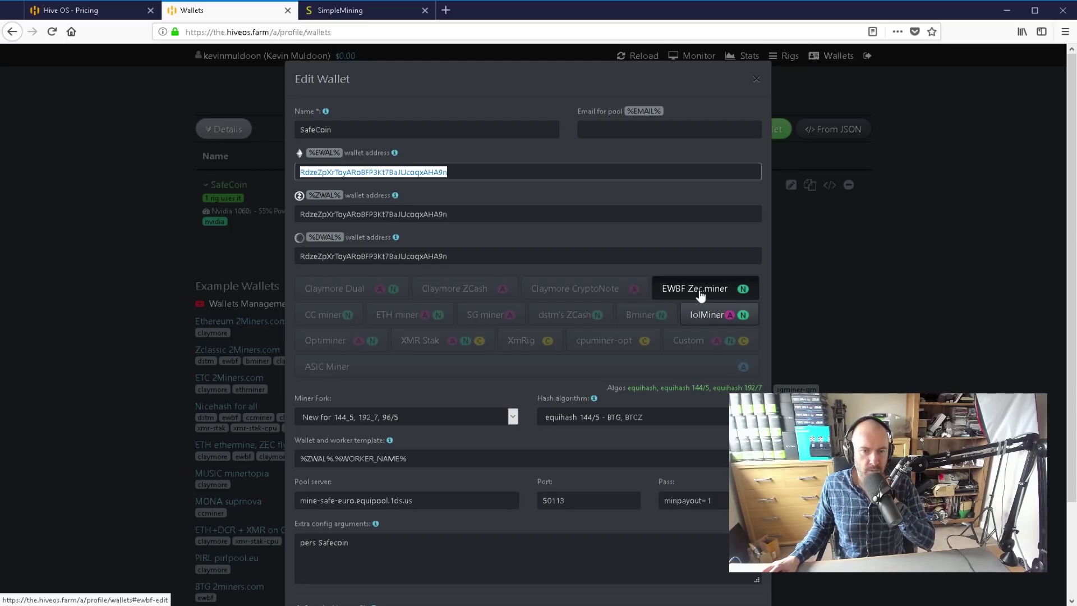
- Preview the settings of other miners such as Claymore ZCash, dstm's ZCash and lolMiner, and return to EWBF Zec.miner
{"action": "left_click", "coordinate": [588, 290]}
{"action": "left_click", "coordinate": [447, 299]}
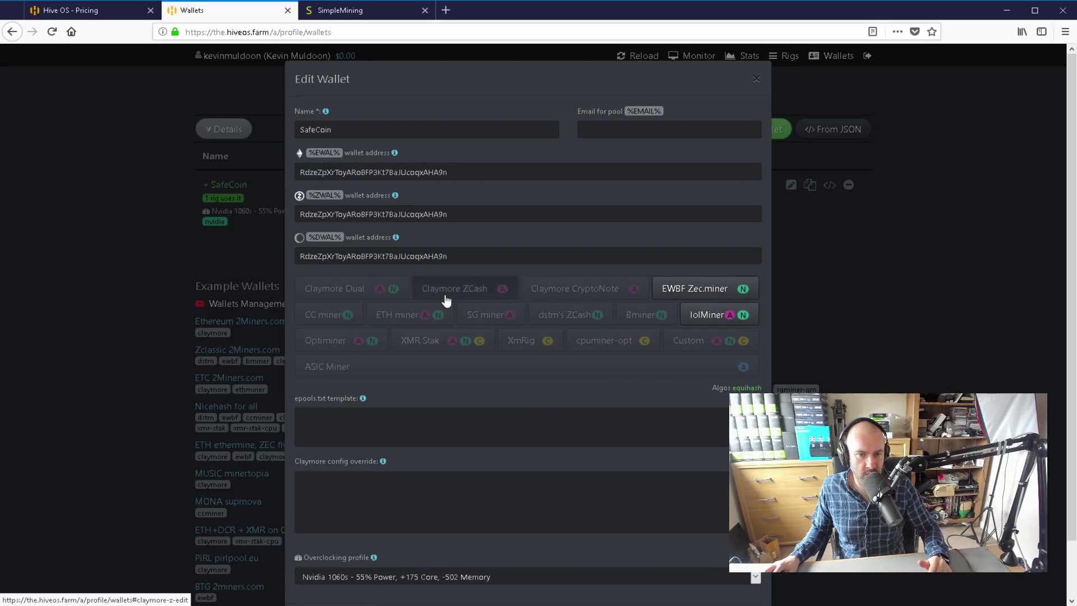
{"action": "left_click", "coordinate": [555, 321]}
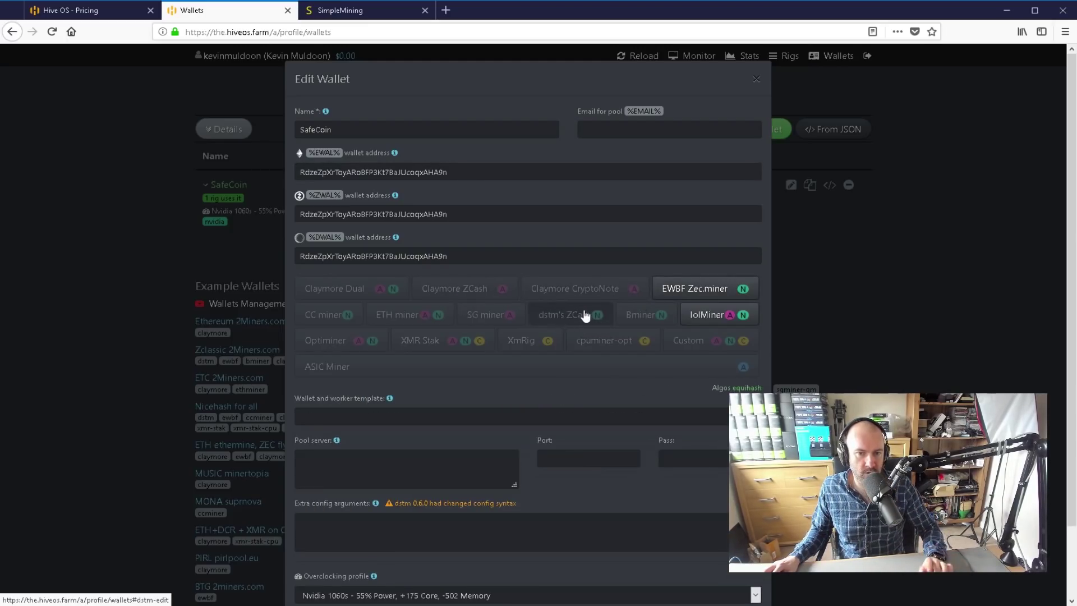
{"action": "left_click", "coordinate": [624, 314]}
{"action": "left_click", "coordinate": [721, 314]}
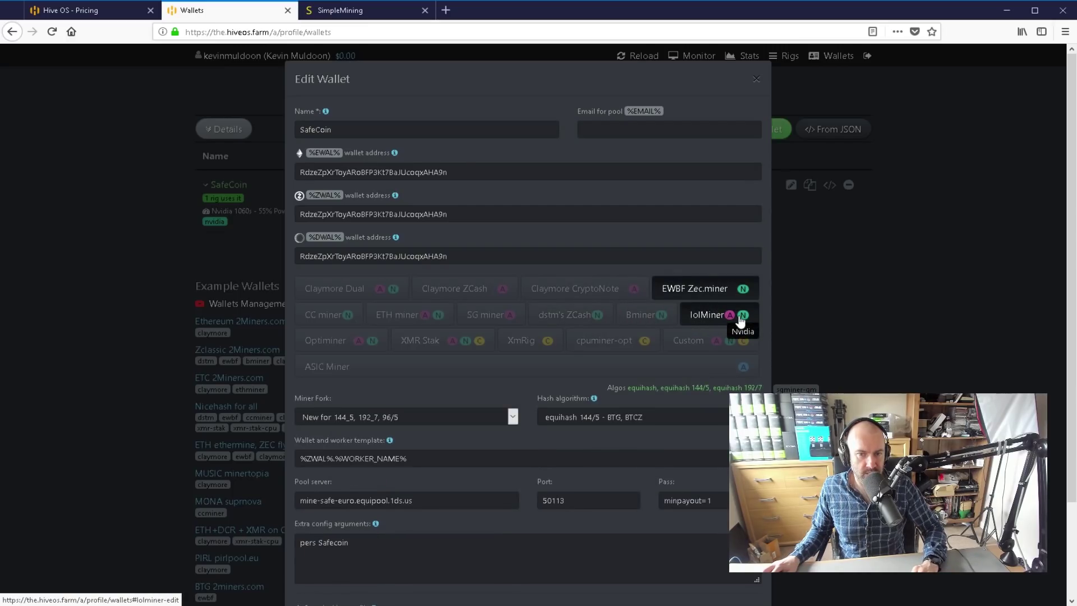
{"action": "left_click", "coordinate": [695, 289]}
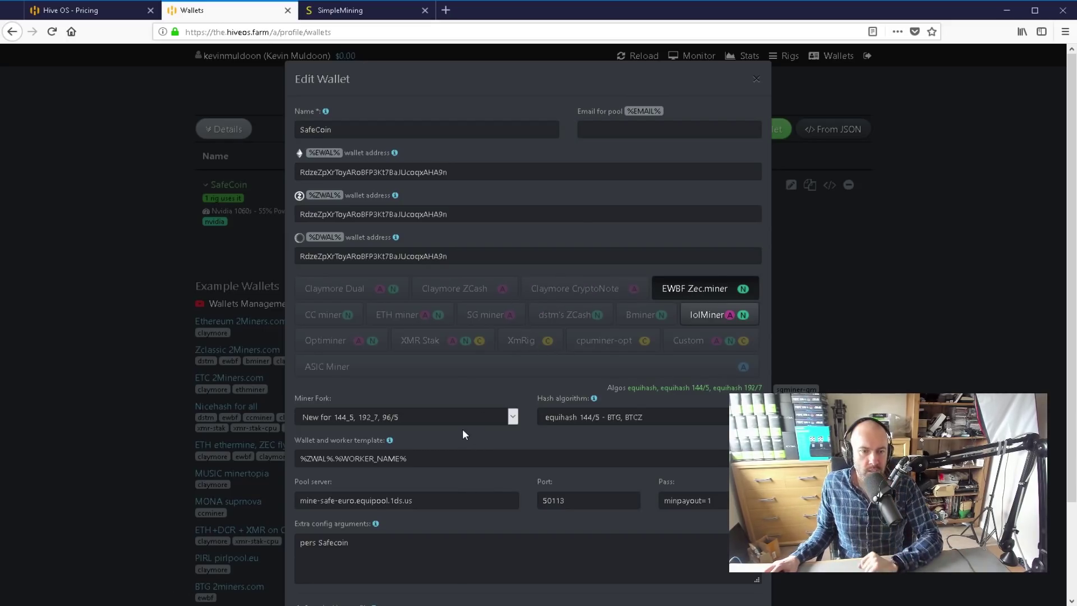
- Examine the EWBF miner fork, the hash algorithm, and the %ZWAL% and %WORKER_NAME% variables in the wallet and worker template
{"action": "left_click", "coordinate": [512, 416]}
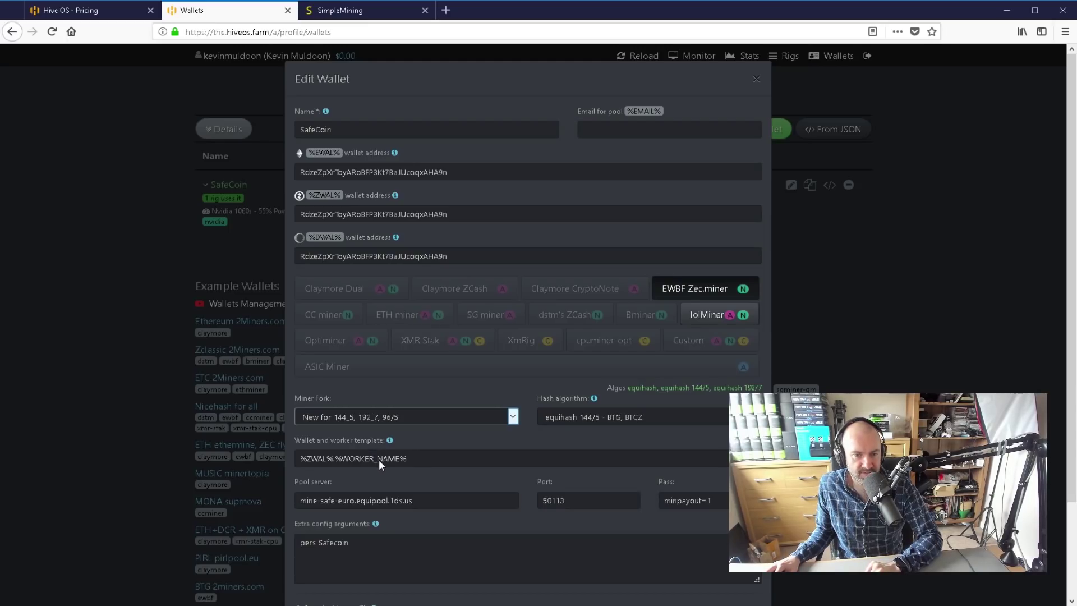
{"action": "left_click", "coordinate": [595, 418]}
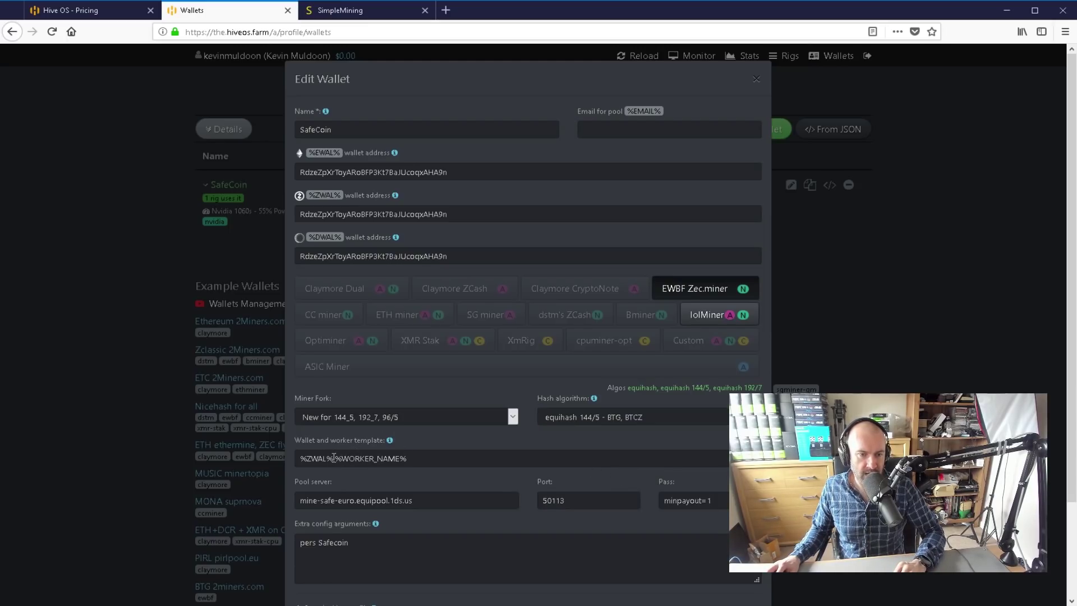
{"action": "left_click_drag", "start_coordinate": [334, 458], "coordinate": [300, 459]}
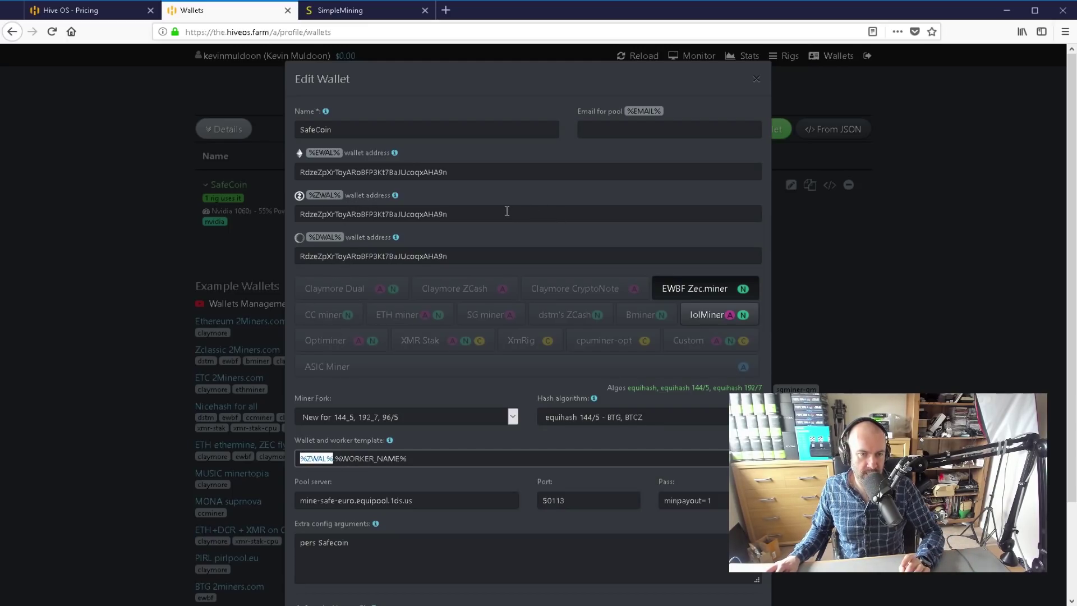
{"action": "left_click", "coordinate": [301, 214]}
{"action": "left_click", "coordinate": [348, 458]}
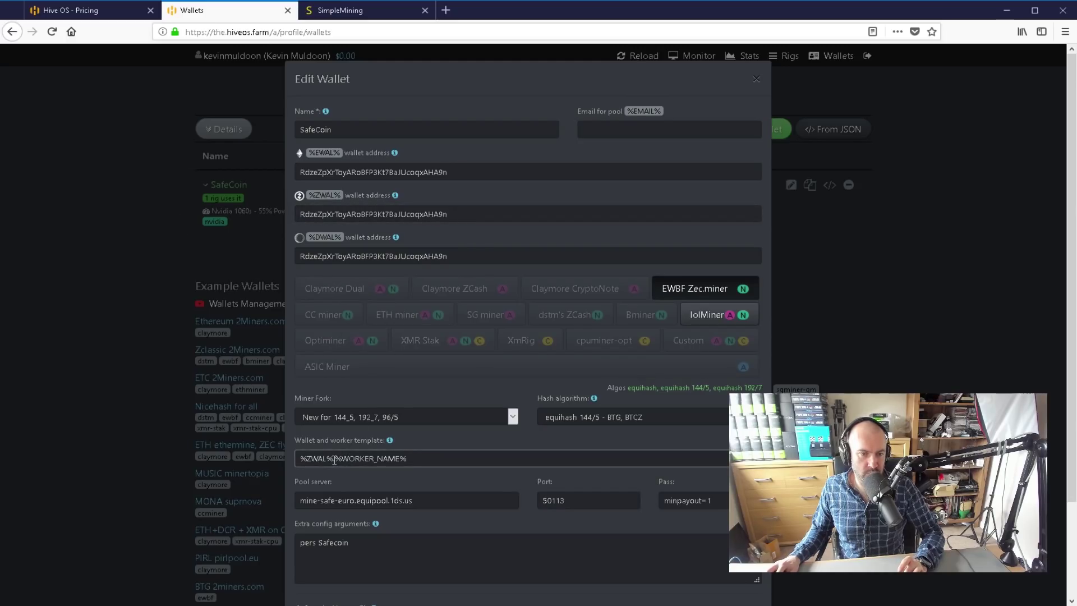
{"action": "left_click_drag", "start_coordinate": [337, 458], "coordinate": [425, 460]}
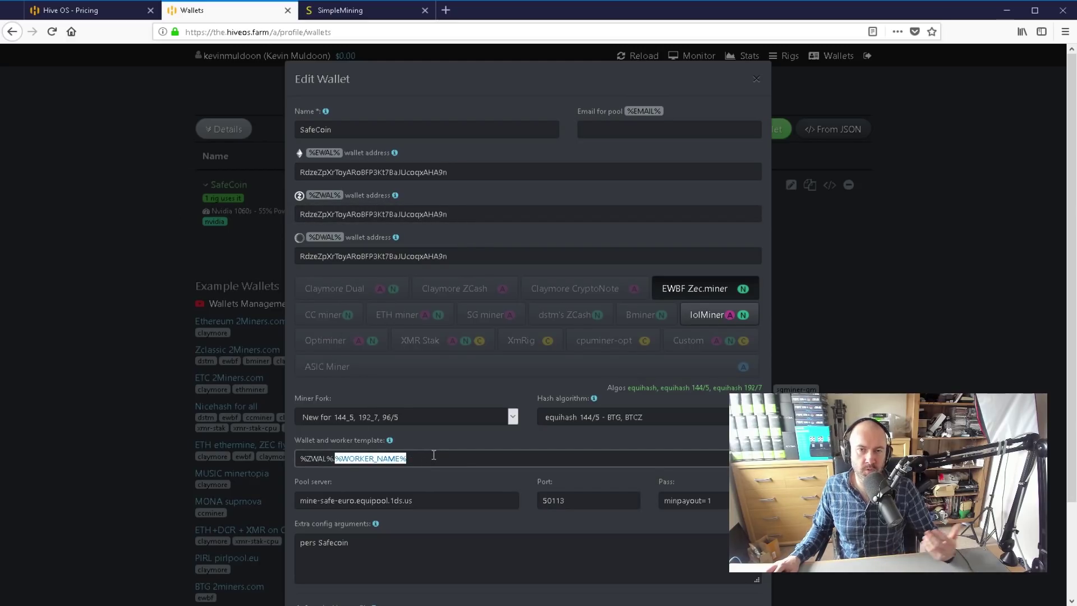
- Review the SafeCoin wallet's pool server, port, pass setting and extra config arguments
{"action": "left_click", "coordinate": [440, 500]}
{"action": "left_click", "coordinate": [590, 501]}
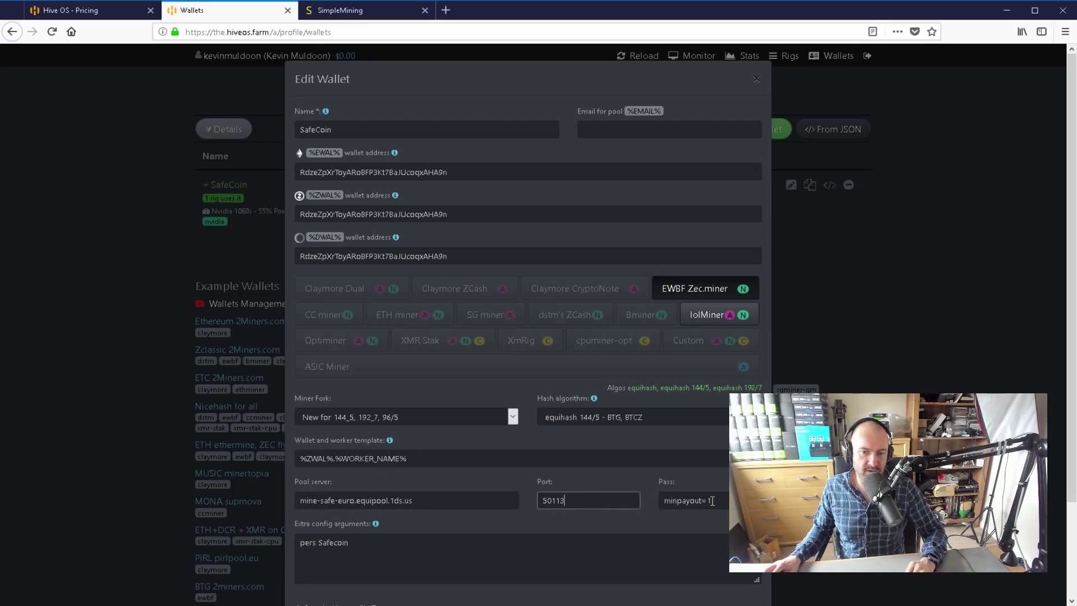
{"action": "left_click", "coordinate": [723, 501]}
{"action": "scroll", "coordinate": [366, 459], "scroll_direction": "down", "scroll_amount": 2}
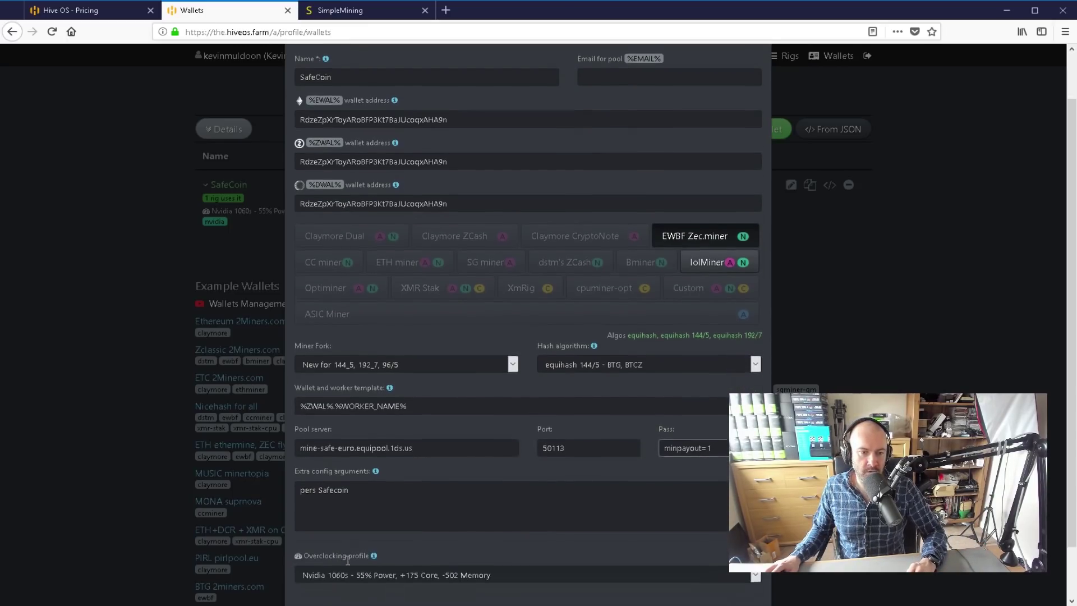
{"action": "left_click_drag", "start_coordinate": [380, 431], "coordinate": [294, 427]}
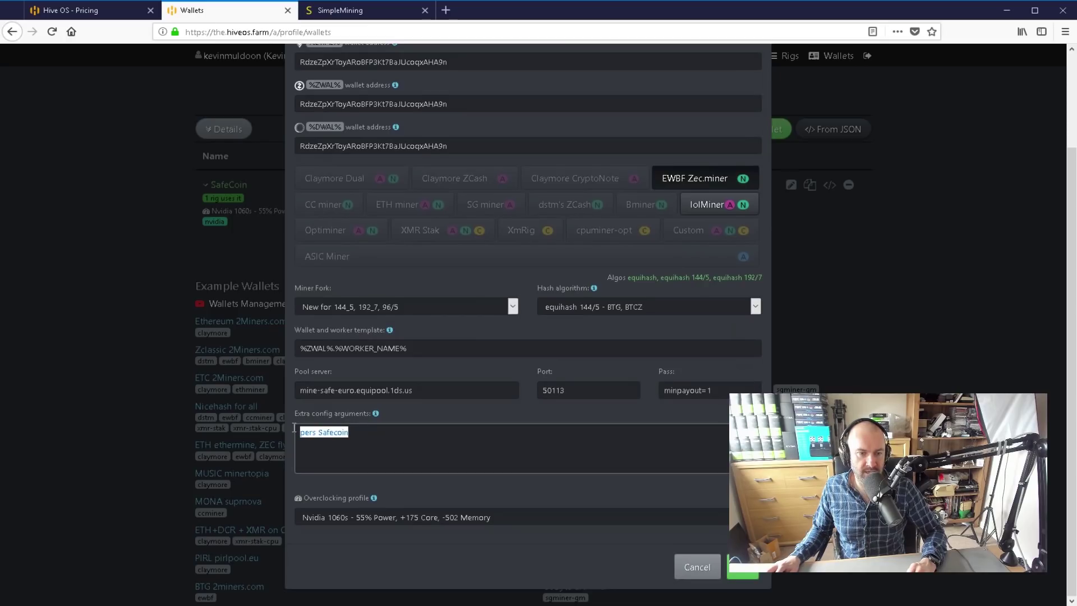
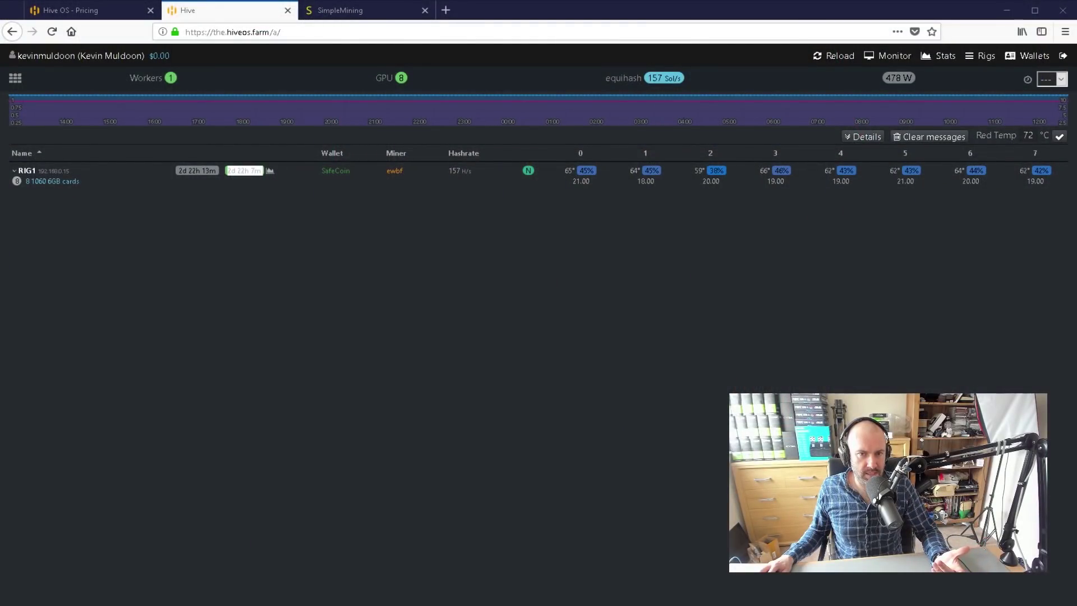
- Check RIG1's per-GPU temperatures and fan speeds in the monitor, look at the rigs list, and return to the monitor
{"action": "left_click_drag", "start_coordinate": [569, 170], "coordinate": [983, 182]}
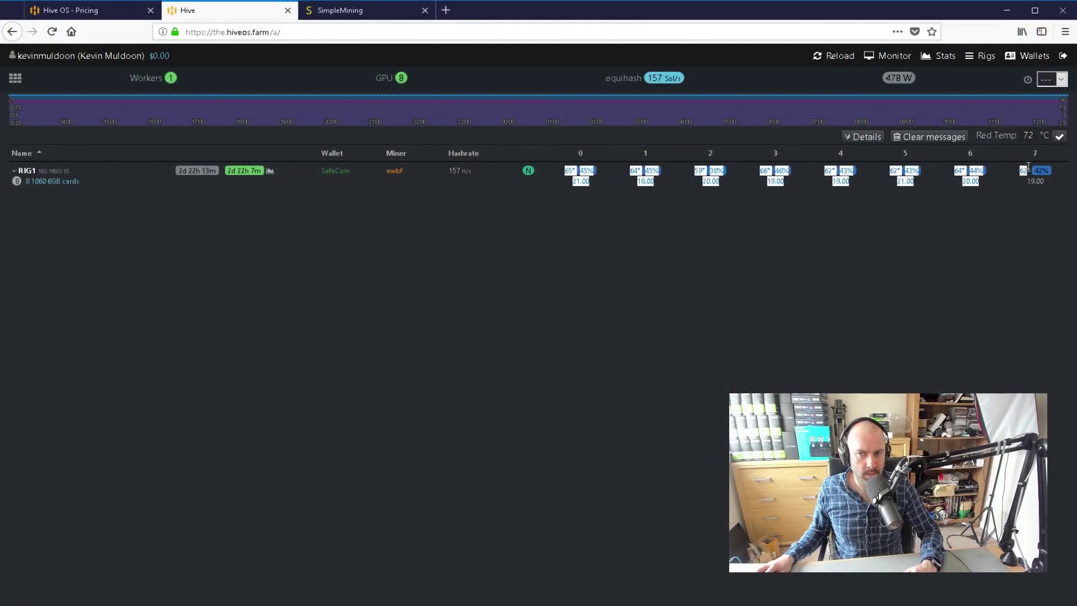
{"action": "left_click", "coordinate": [982, 57]}
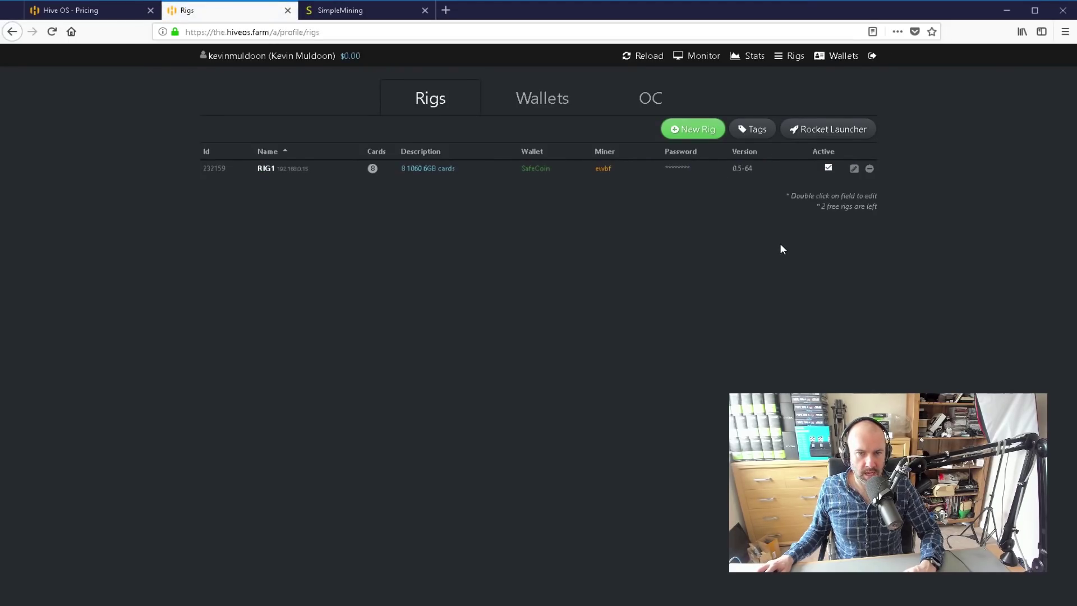
{"action": "left_click", "coordinate": [691, 58]}
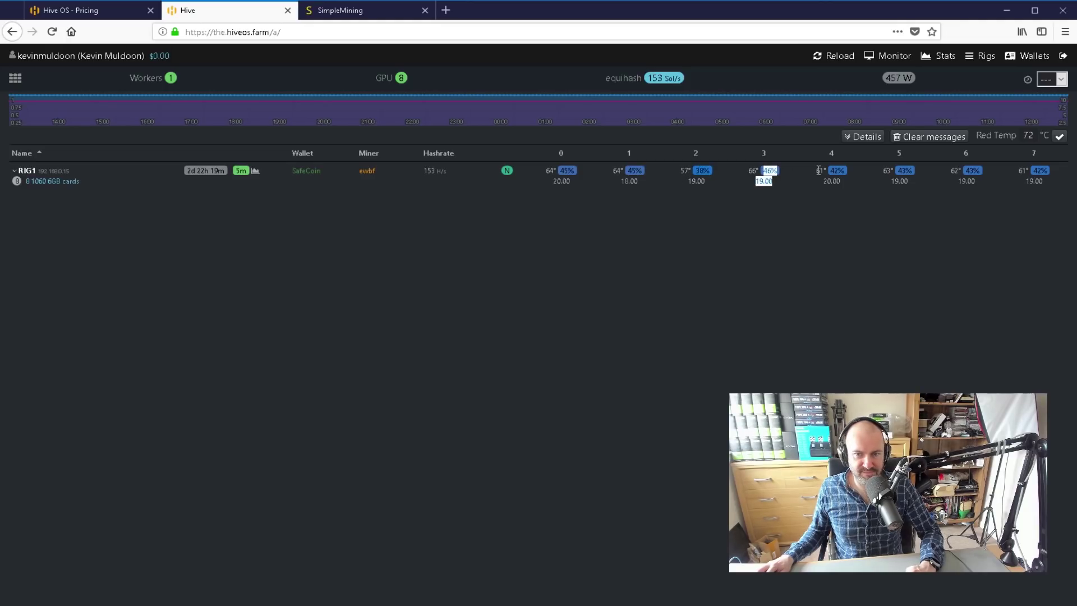
- Set the Nvidia fan speed to 60% in the existing Nvidia 1060s overclocking profile and save the profile
{"action": "left_click", "coordinate": [990, 60]}
{"action": "left_click", "coordinate": [652, 101]}
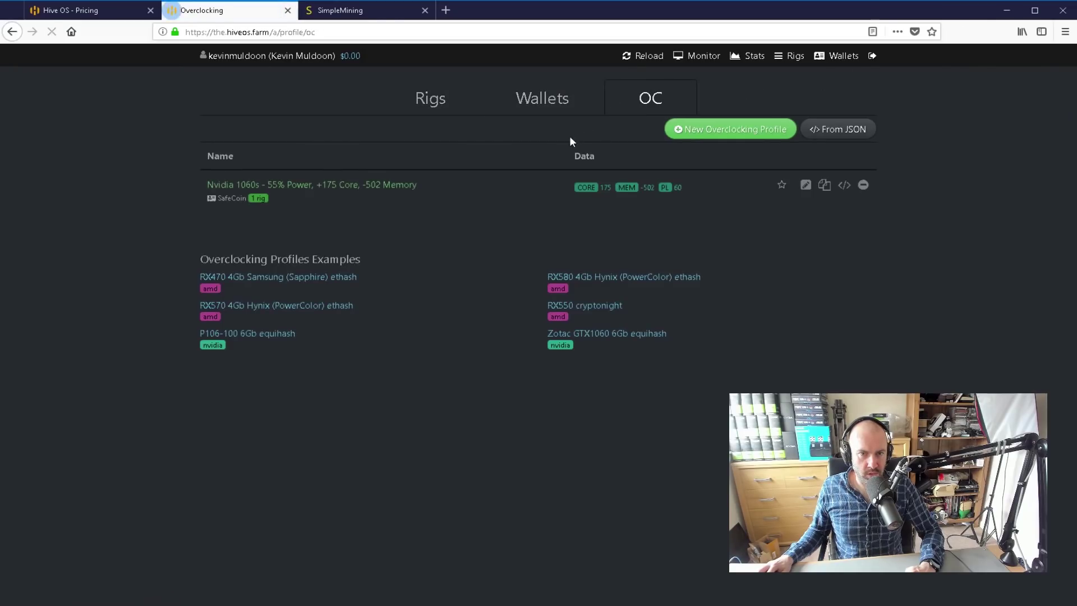
{"action": "left_click", "coordinate": [805, 185]}
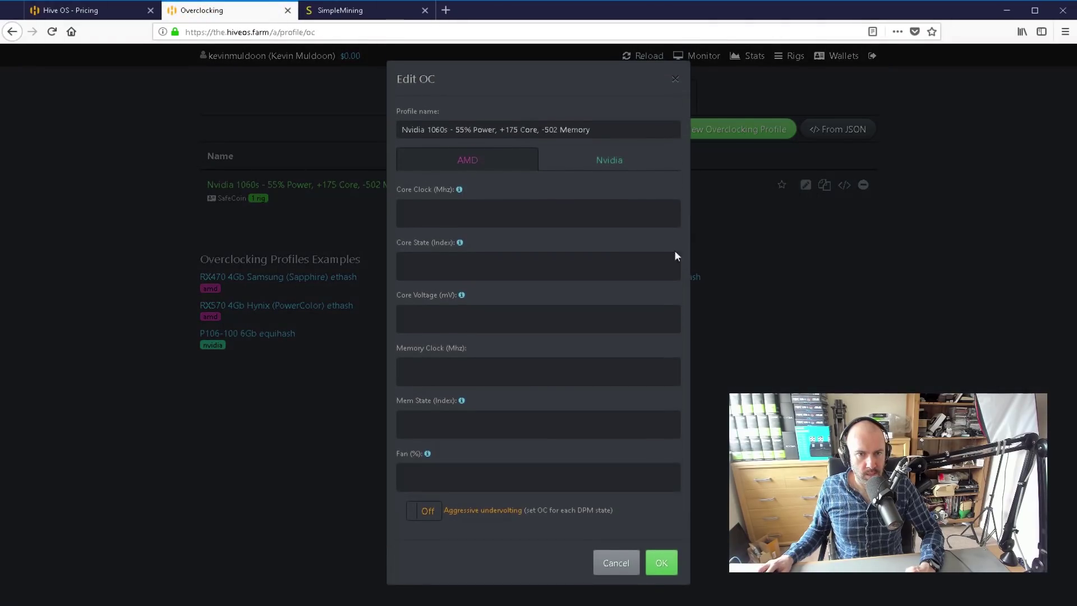
{"action": "left_click", "coordinate": [613, 177]}
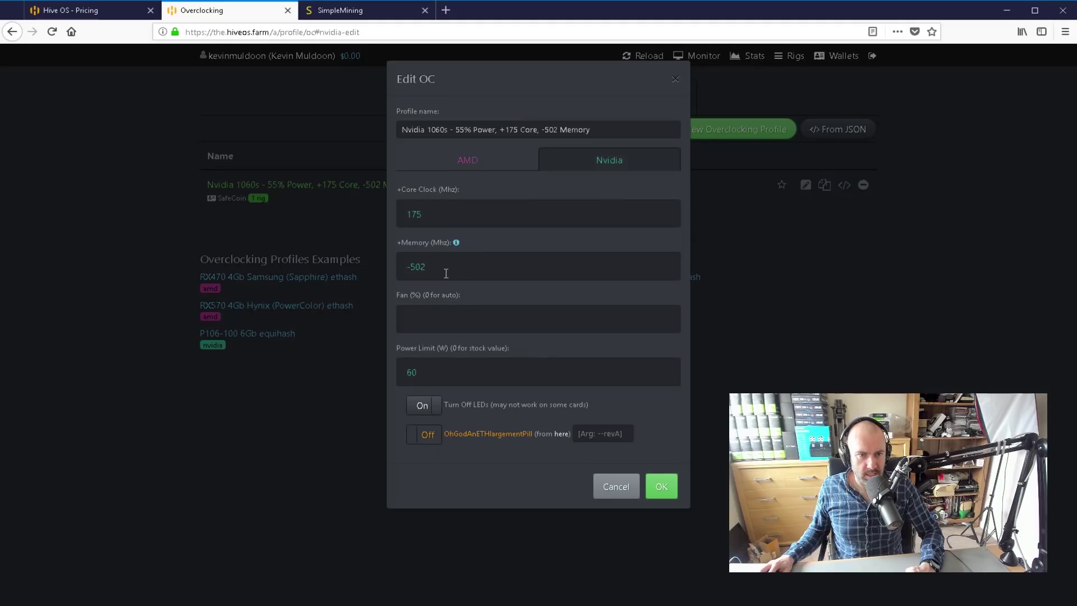
{"action": "left_click", "coordinate": [480, 314]}
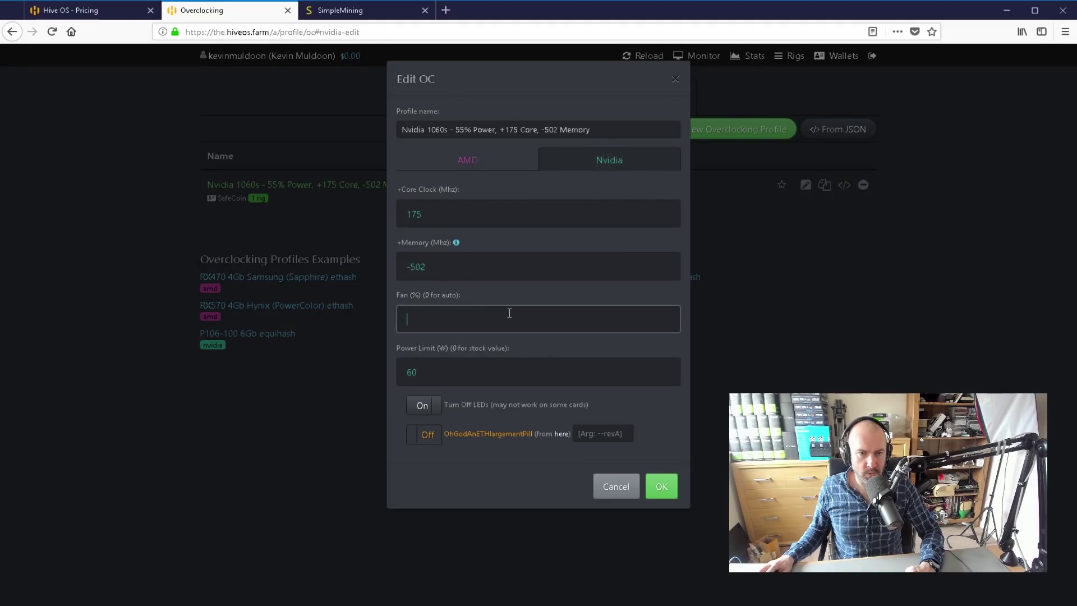
{"action": "type", "text": "60"}
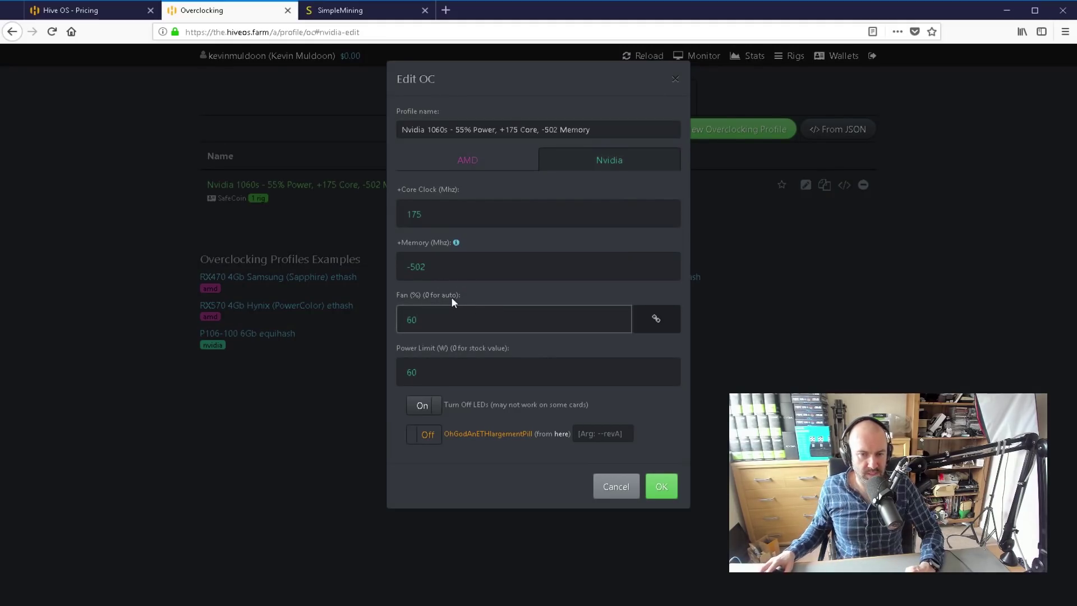
{"action": "left_click", "coordinate": [660, 488]}
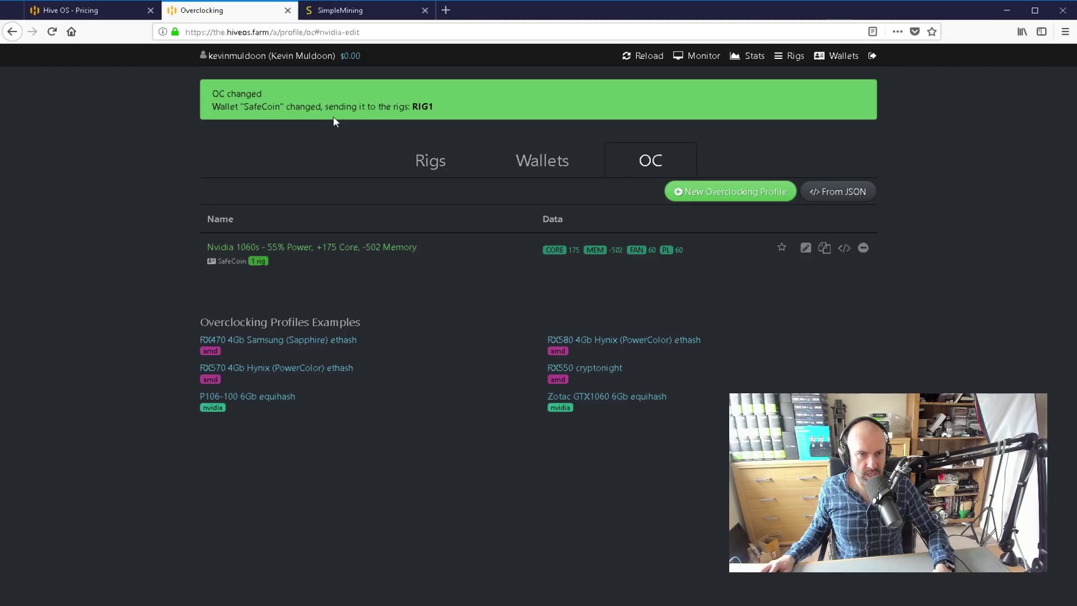
- Reload the monitor and examine RIG1's status messages and the readings of GPUs 6 and 7
{"action": "left_click", "coordinate": [705, 56]}
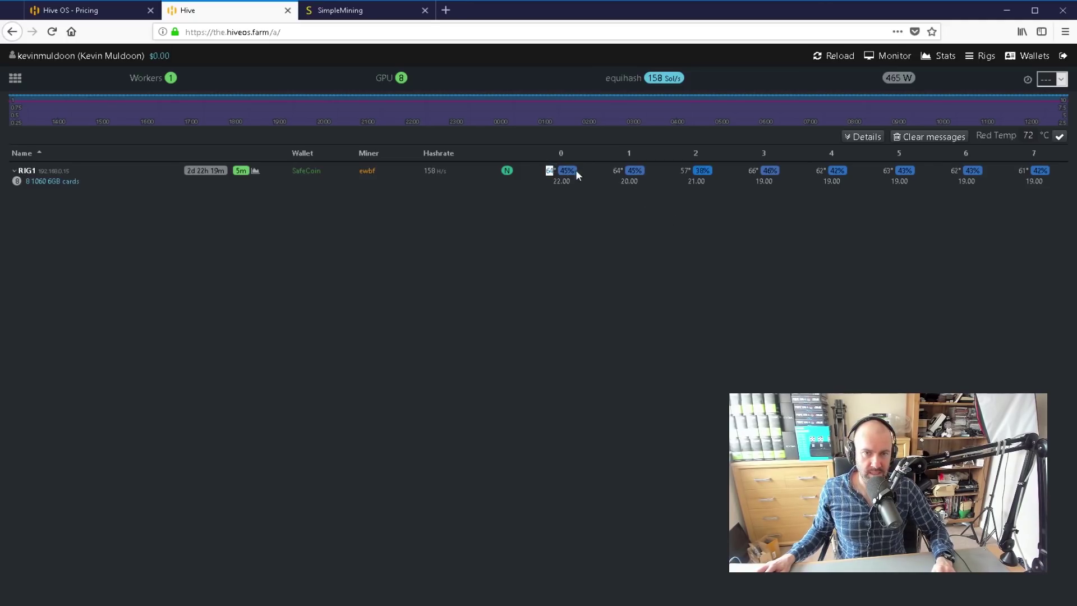
{"action": "left_click_drag", "start_coordinate": [611, 171], "coordinate": [624, 172]}
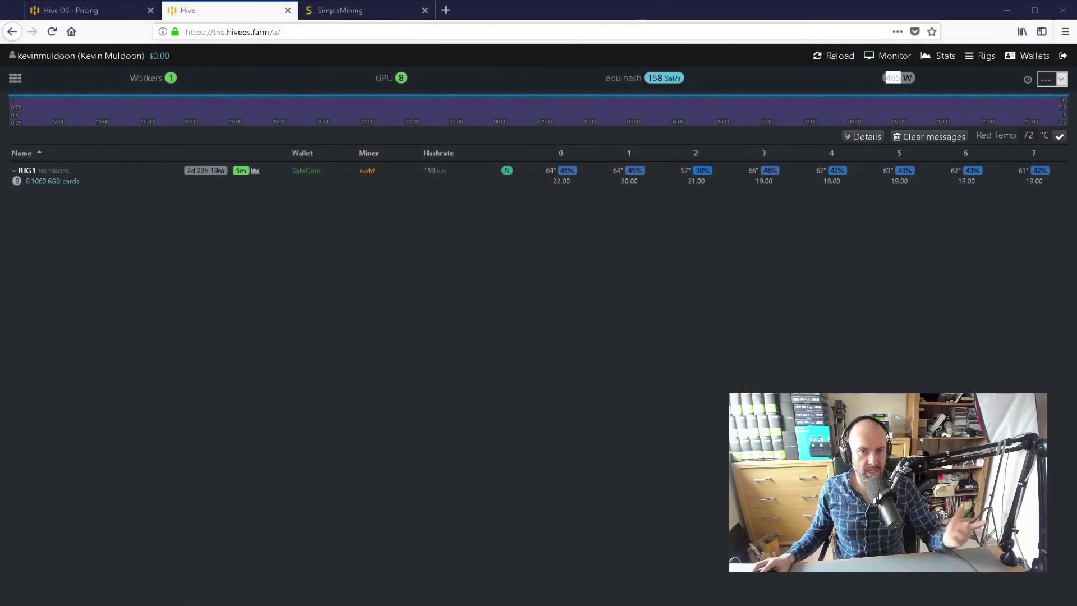
{"action": "left_click", "coordinate": [51, 31]}
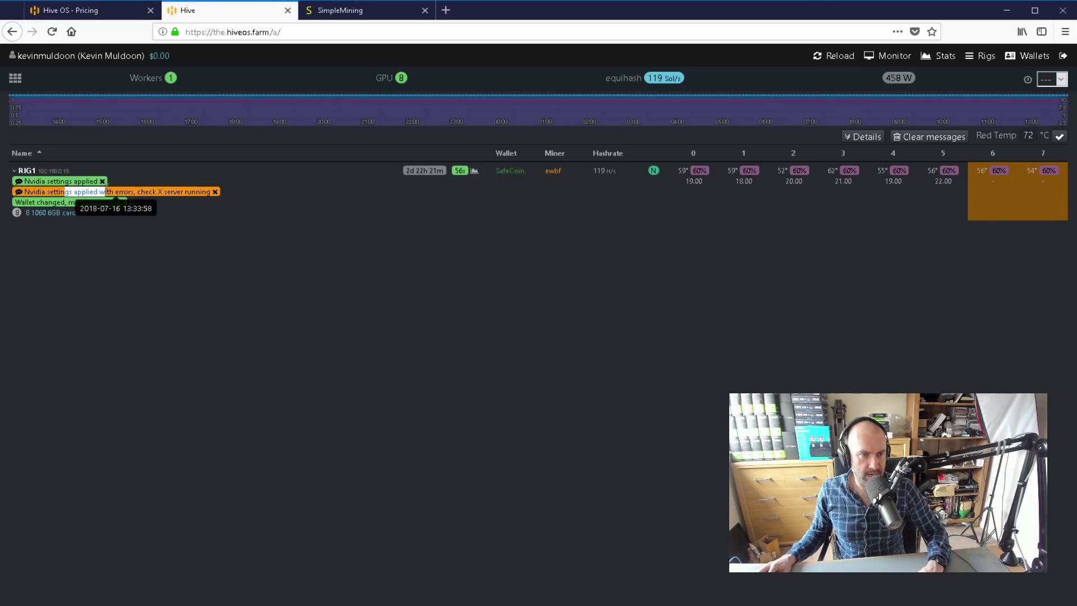
{"action": "left_click_drag", "start_coordinate": [161, 187], "coordinate": [210, 224]}
{"action": "left_click", "coordinate": [176, 272]}
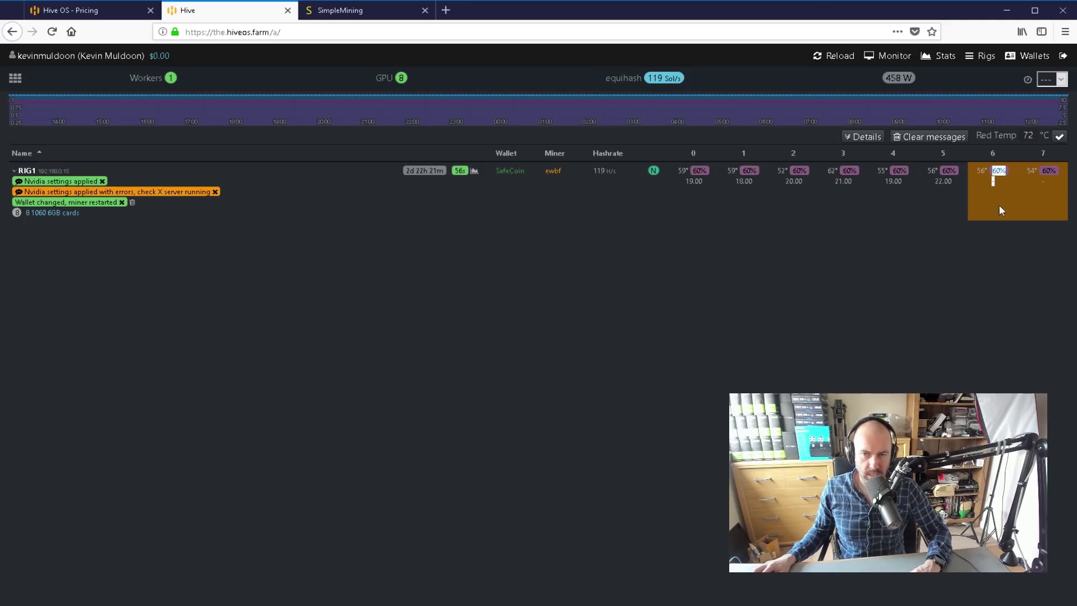
{"action": "left_click", "coordinate": [1030, 216]}
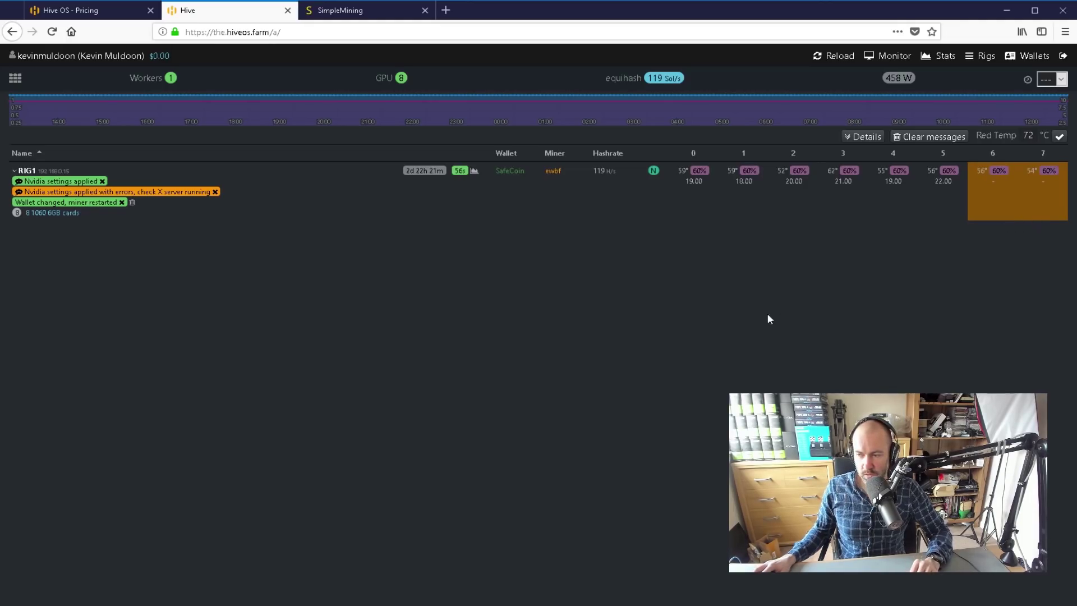
- Refresh the monitor again and check the total power draw and RIG1's per-GPU temperatures and fan speeds
{"action": "left_click", "coordinate": [53, 32]}
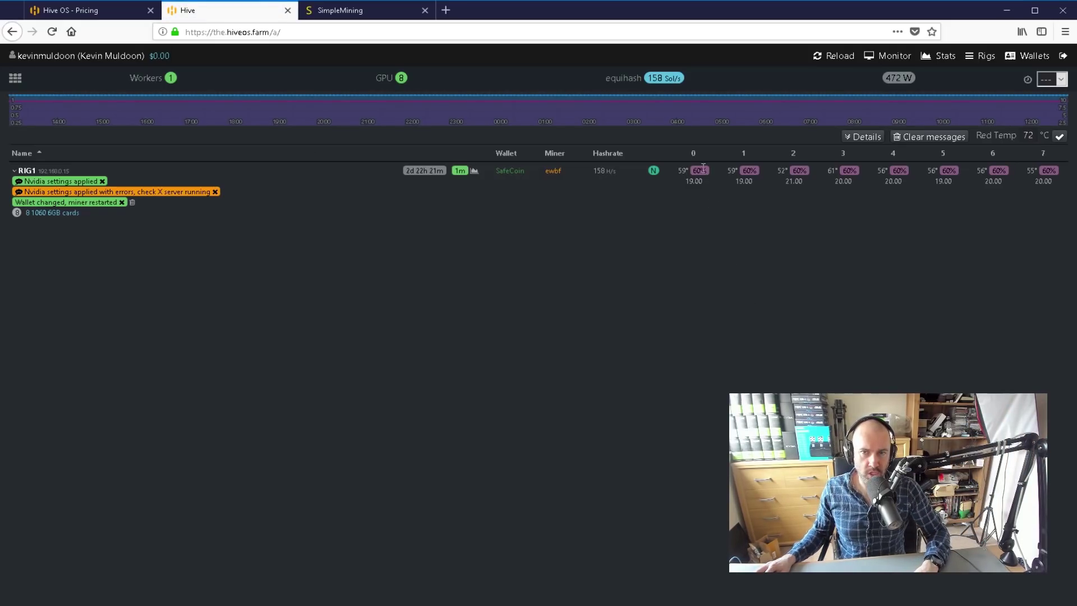
{"action": "double_click", "coordinate": [887, 78]}
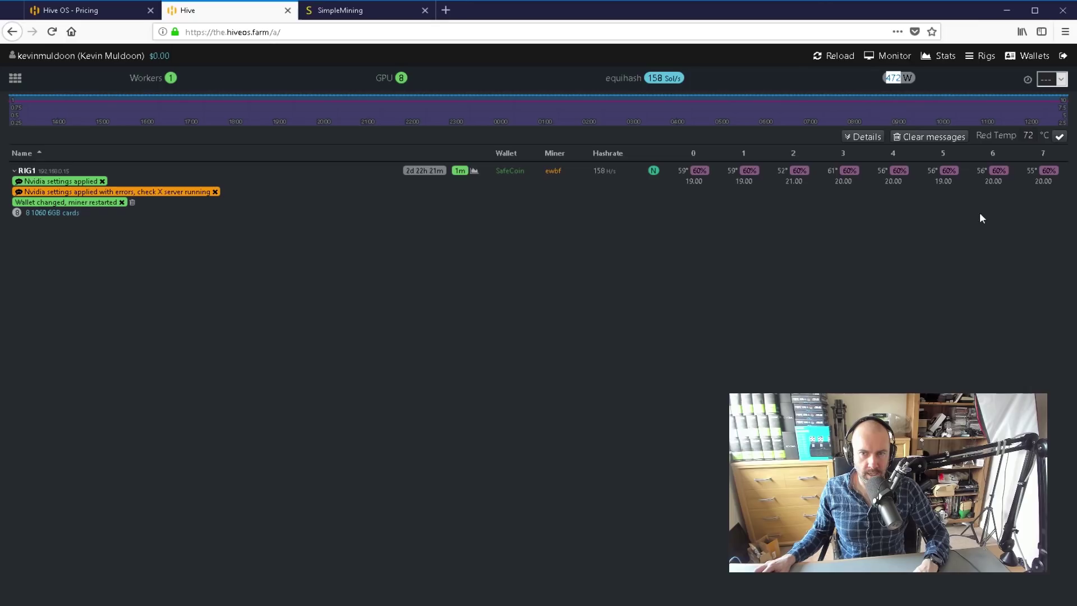
{"action": "left_click_drag", "start_coordinate": [980, 168], "coordinate": [675, 173]}
{"action": "left_click", "coordinate": [694, 240]}
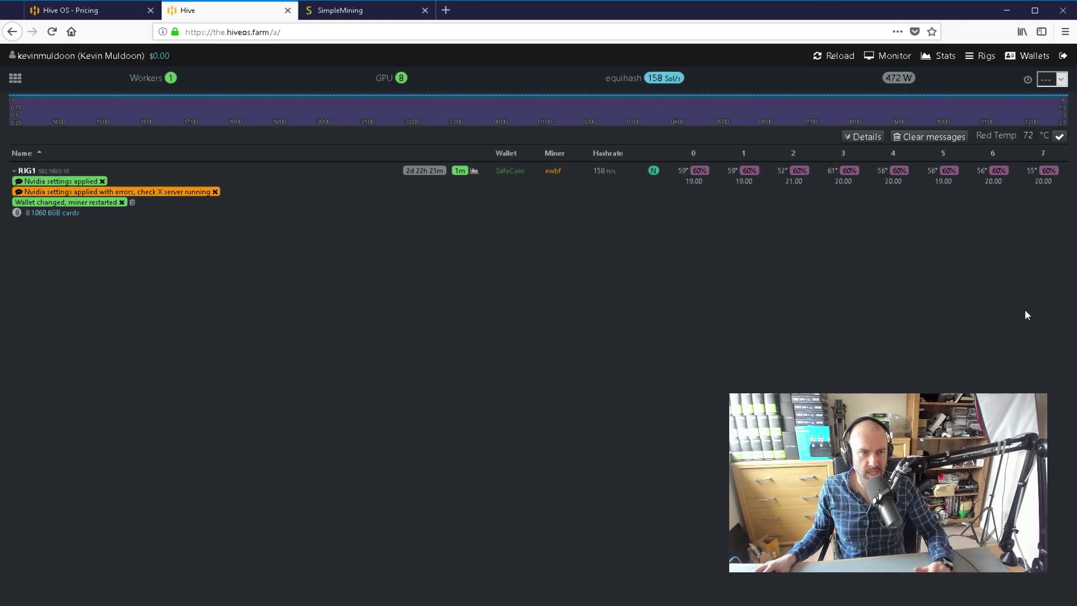
- Go from the Hive OS pricing page to the site's home page and skim its feature sections
{"action": "left_click", "coordinate": [96, 11]}
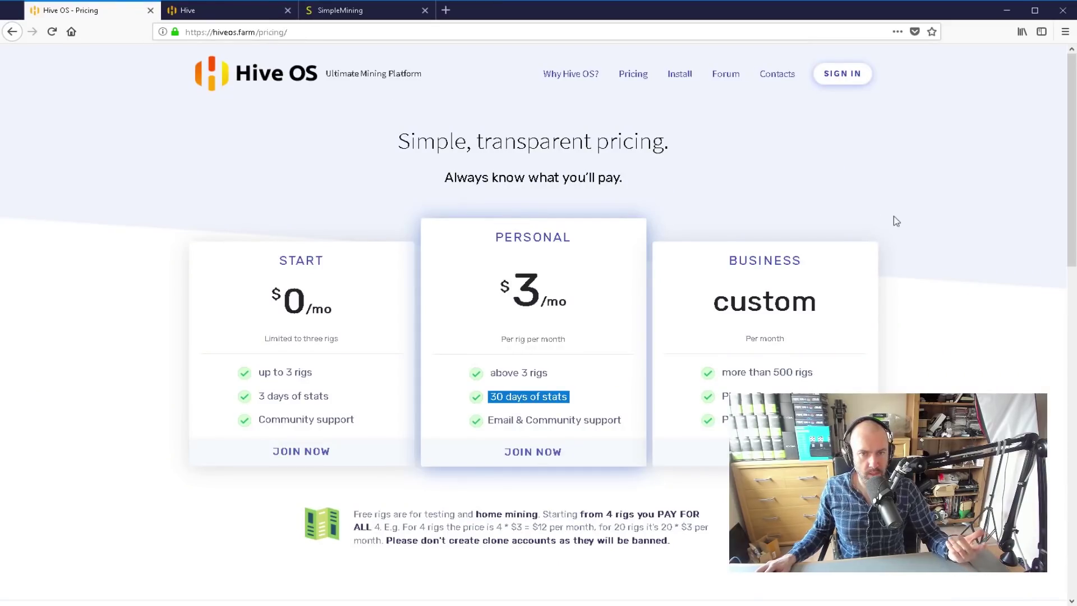
{"action": "left_click", "coordinate": [259, 71]}
{"action": "scroll", "coordinate": [1055, 250], "scroll_direction": "down", "scroll_amount": 10}
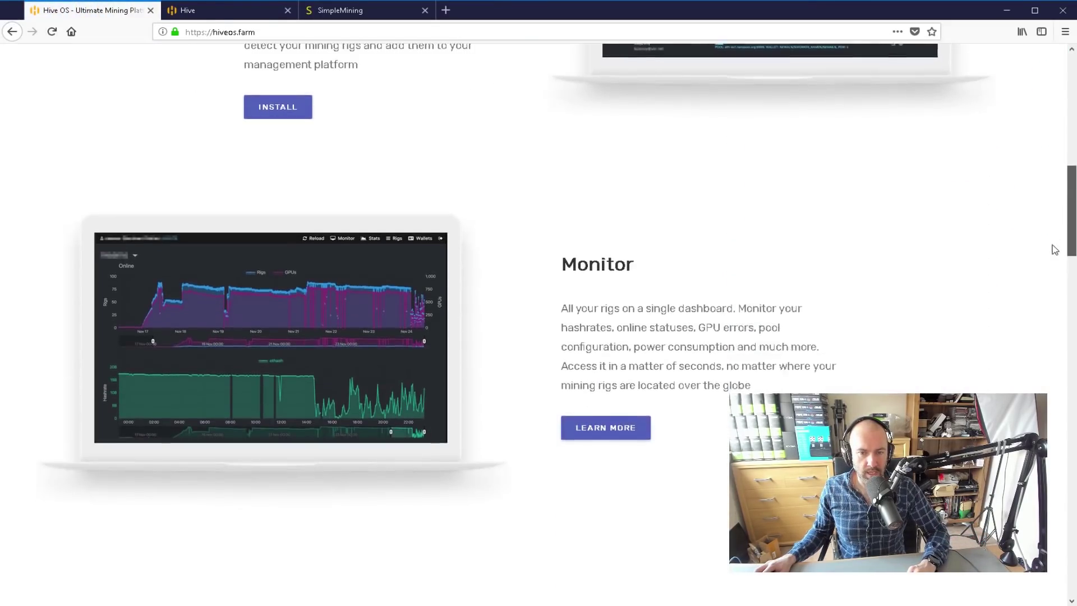
{"action": "scroll", "coordinate": [1054, 250], "scroll_direction": "down", "scroll_amount": 10}
{"action": "scroll", "coordinate": [1060, 169], "scroll_direction": "up", "scroll_amount": 20}
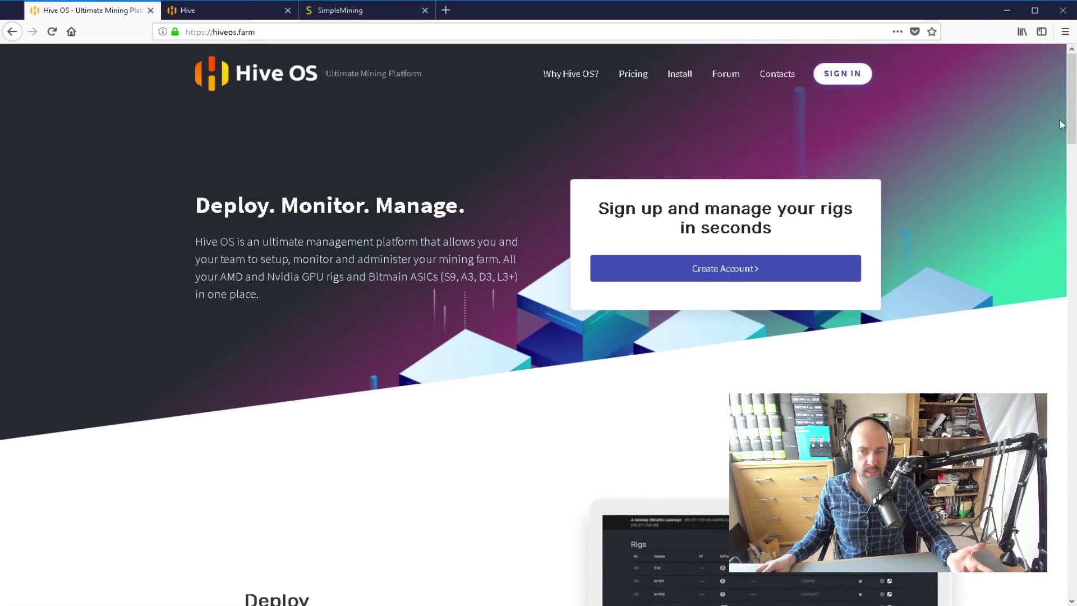